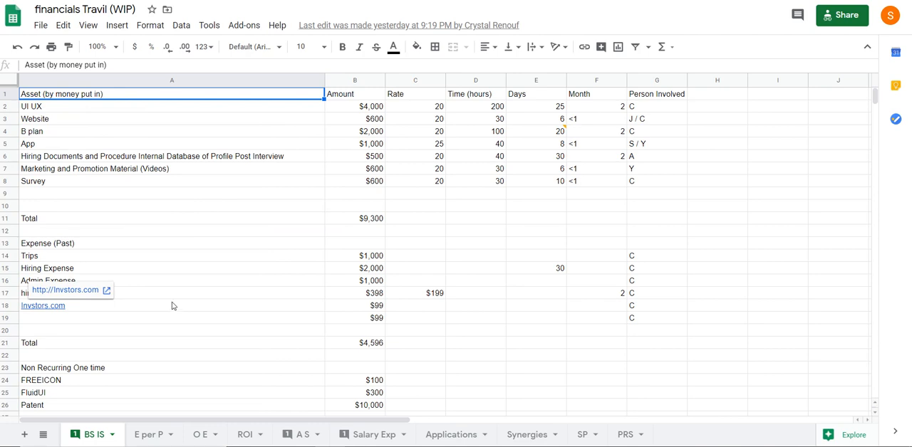
Enter the heading "EQuity" in cell I1, beyond the asset table's columns
{"action": "left_click", "coordinate": [173, 298]}
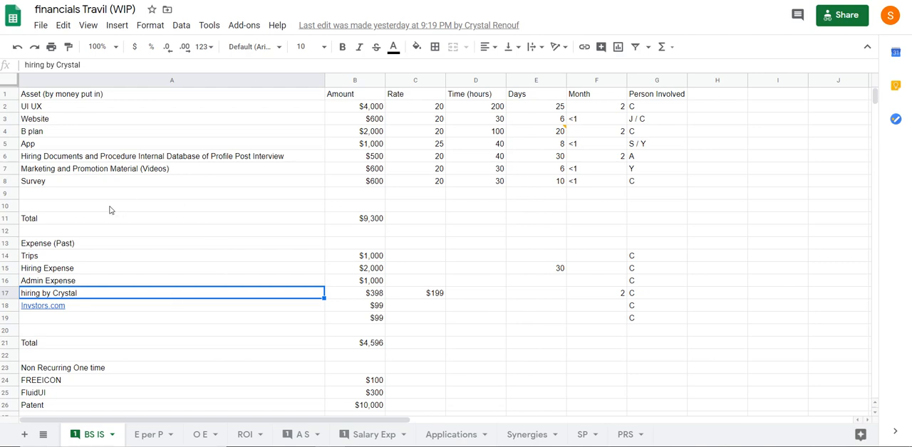
{"action": "left_click", "coordinate": [767, 101]}
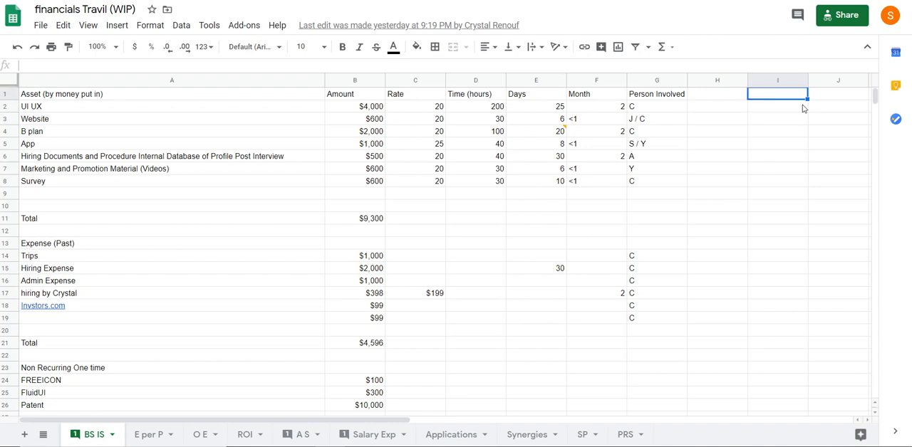
{"action": "type", "text": "EQuity"}
{"action": "key", "text": "Return"}
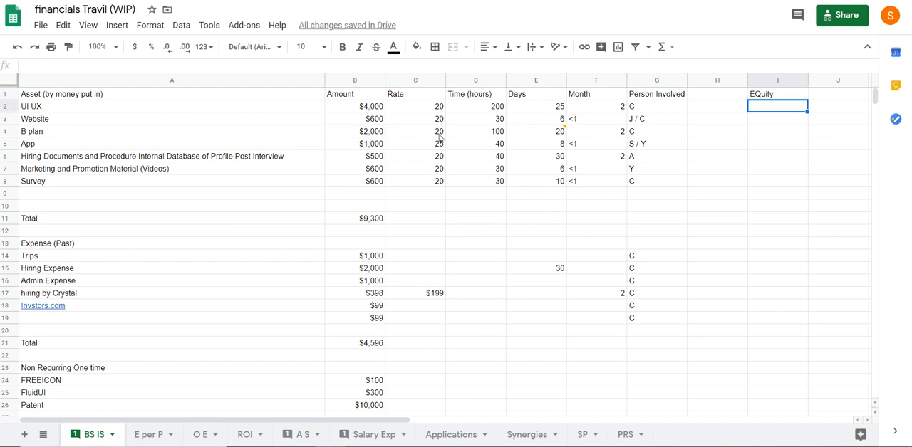
{"action": "left_click_drag", "start_coordinate": [80, 97], "coordinate": [656, 184]}
{"action": "left_click", "coordinate": [606, 215]}
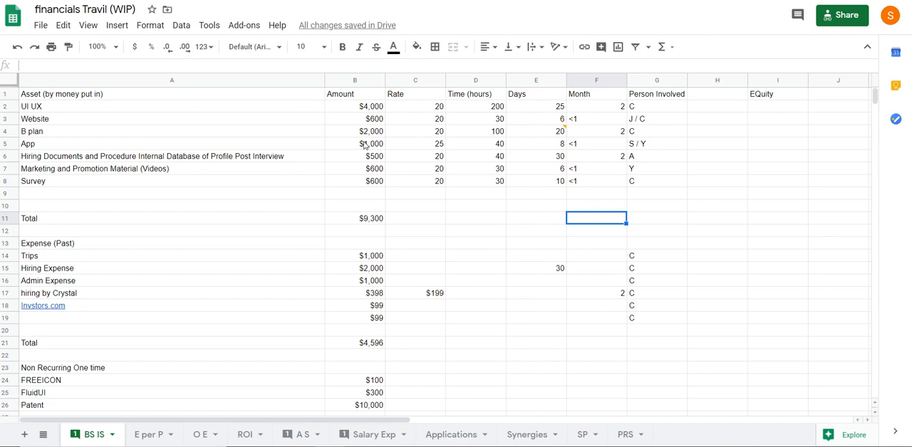
{"action": "left_click", "coordinate": [365, 134]}
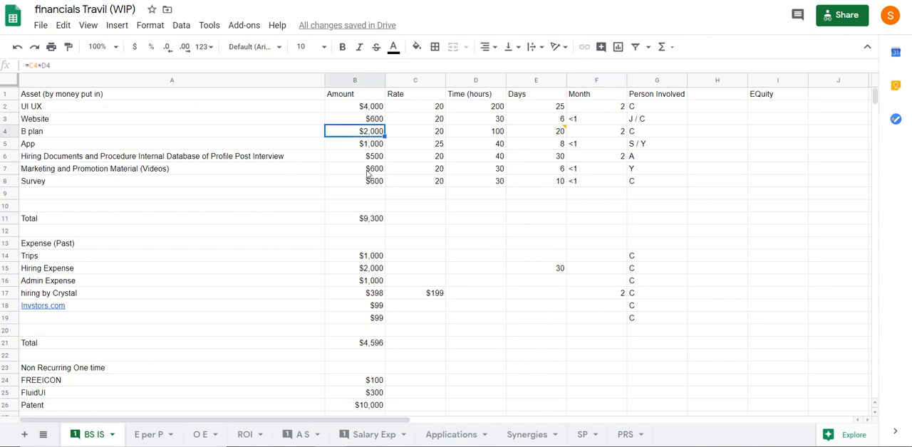
{"action": "left_click", "coordinate": [377, 143]}
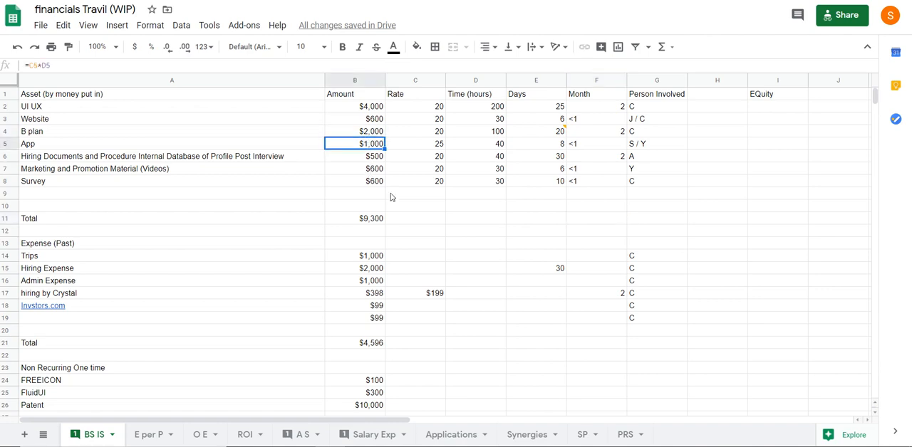
Extend the App asset's label in cell A5 to read "App (android)"
{"action": "left_click", "coordinate": [71, 144]}
{"action": "left_click", "coordinate": [76, 64]}
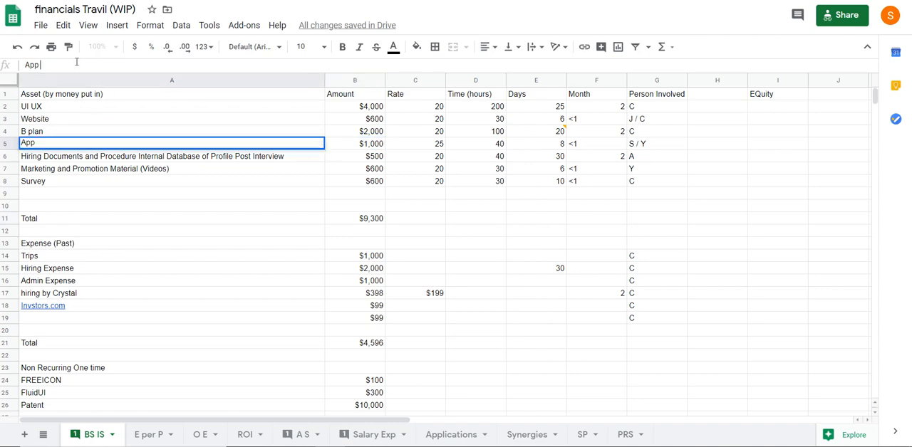
{"action": "type", "text": "(android)"}
{"action": "key", "text": "Return"}
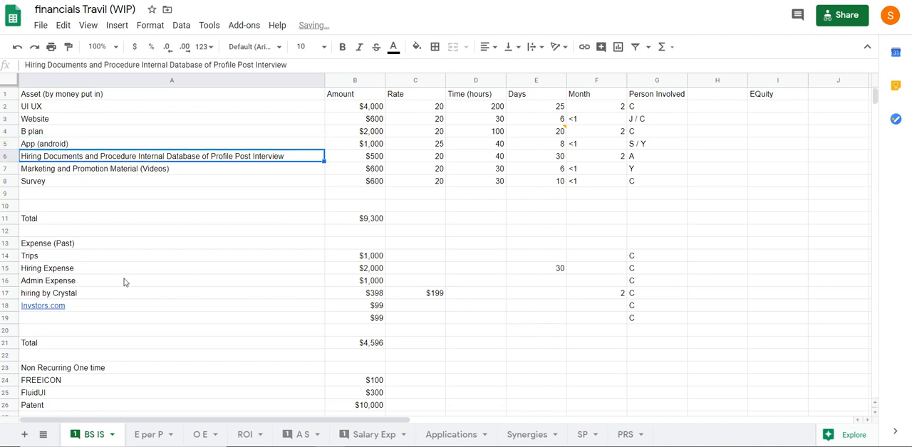
Examine the formulas behind the asset total in B11 and the row 17 hiring amount under Expense (Past)
{"action": "left_click", "coordinate": [366, 158]}
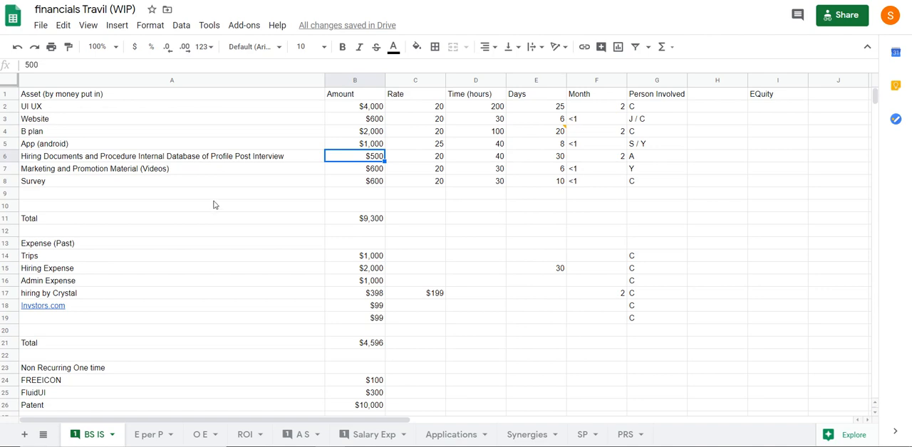
{"action": "left_click", "coordinate": [332, 221]}
{"action": "left_click", "coordinate": [89, 64]}
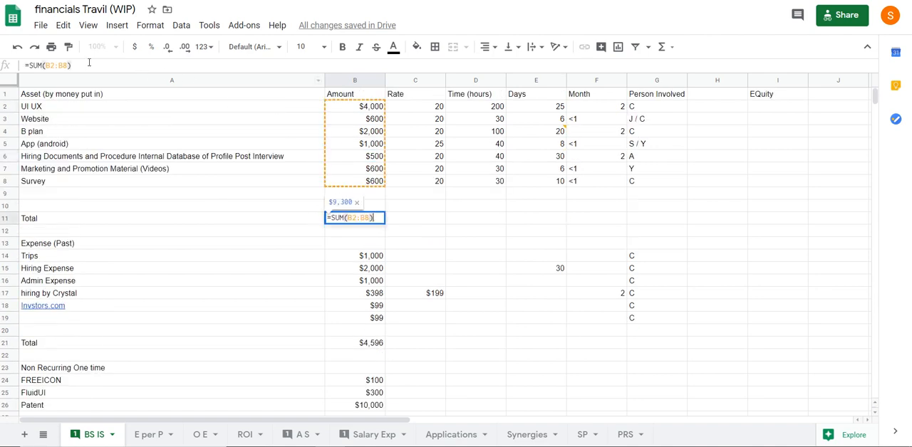
{"action": "key", "text": "Escape"}
{"action": "scroll", "coordinate": [166, 231], "scroll_direction": "down", "scroll_amount": 1}
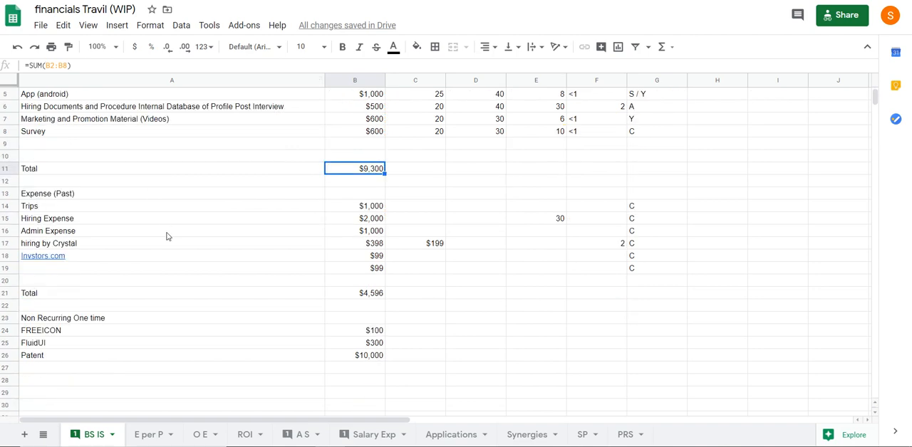
{"action": "left_click", "coordinate": [62, 199]}
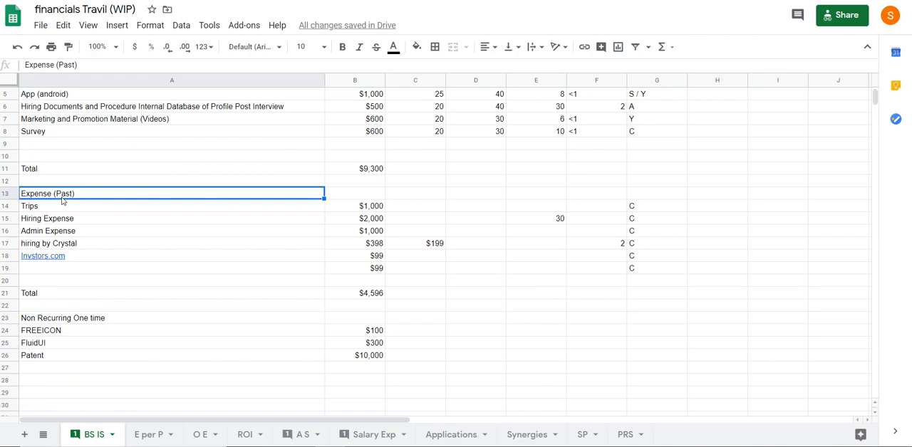
{"action": "left_click", "coordinate": [372, 256]}
{"action": "left_click", "coordinate": [374, 243]}
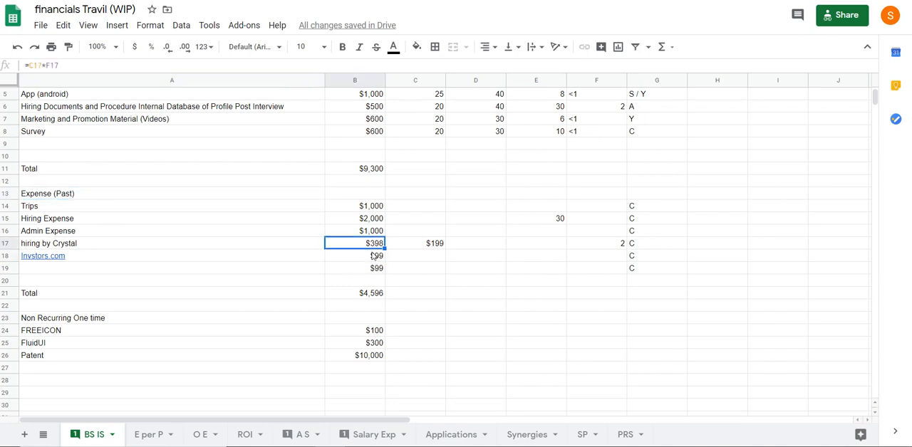
{"action": "left_click", "coordinate": [124, 62]}
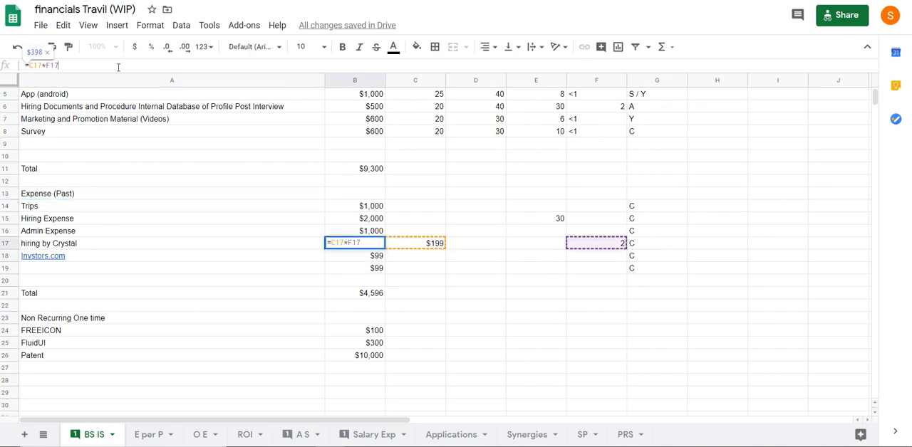
{"action": "key", "text": "Escape"}
{"action": "scroll", "coordinate": [439, 287], "scroll_direction": "up", "scroll_amount": 1}
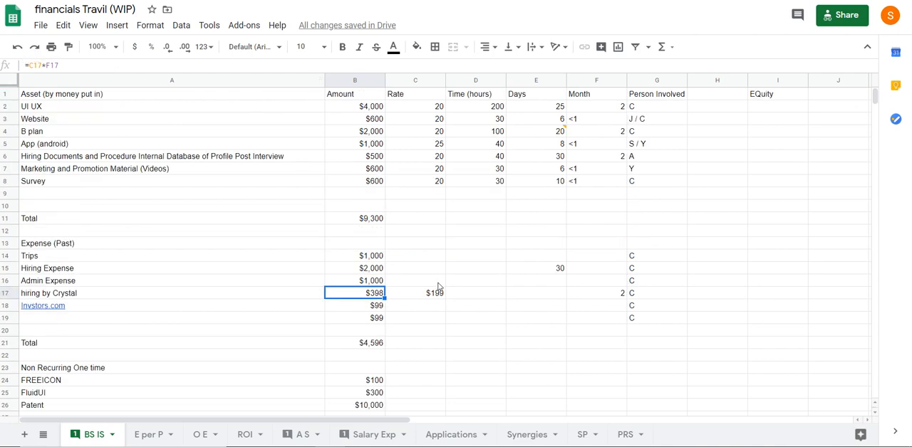
{"action": "scroll", "coordinate": [439, 287], "scroll_direction": "down", "scroll_amount": 2}
{"action": "scroll", "coordinate": [437, 287], "scroll_direction": "up", "scroll_amount": 2}
{"action": "scroll", "coordinate": [344, 335], "scroll_direction": "down", "scroll_amount": 1}
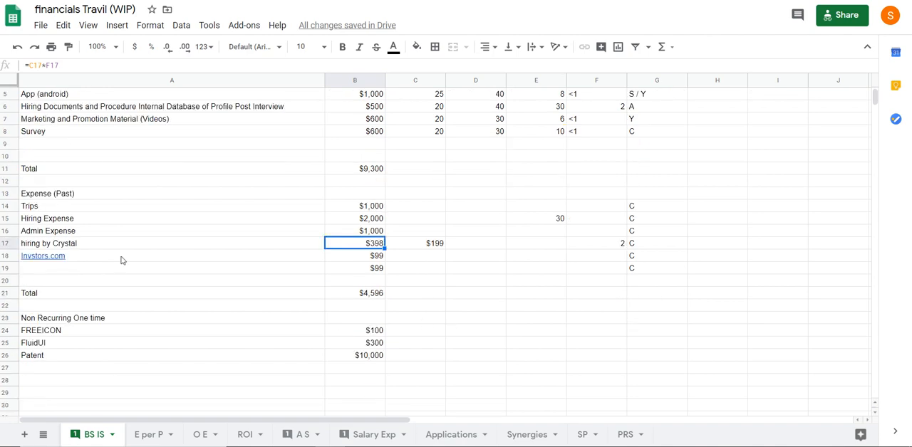
Set the Invstors.com amount in B18 to 200 and clear the unlabelled amount in B19 beneath it
{"action": "left_click", "coordinate": [38, 259]}
{"action": "left_click", "coordinate": [121, 274]}
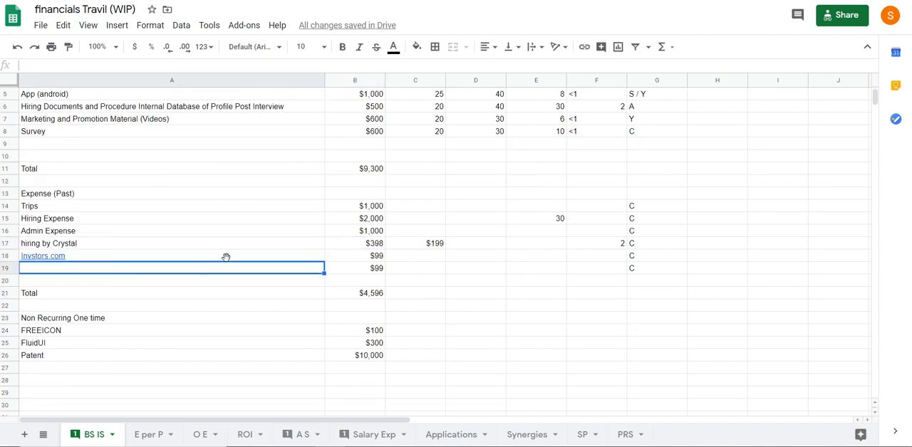
{"action": "left_click", "coordinate": [362, 261]}
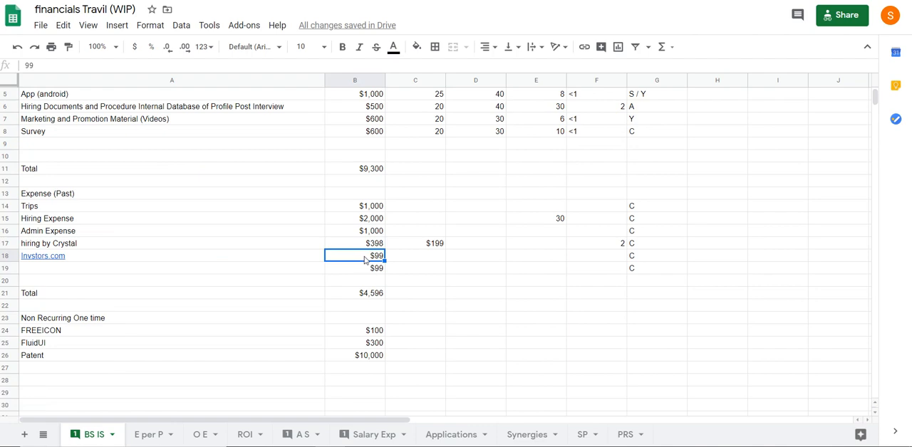
{"action": "type", "text": "200"}
{"action": "key", "text": "Return"}
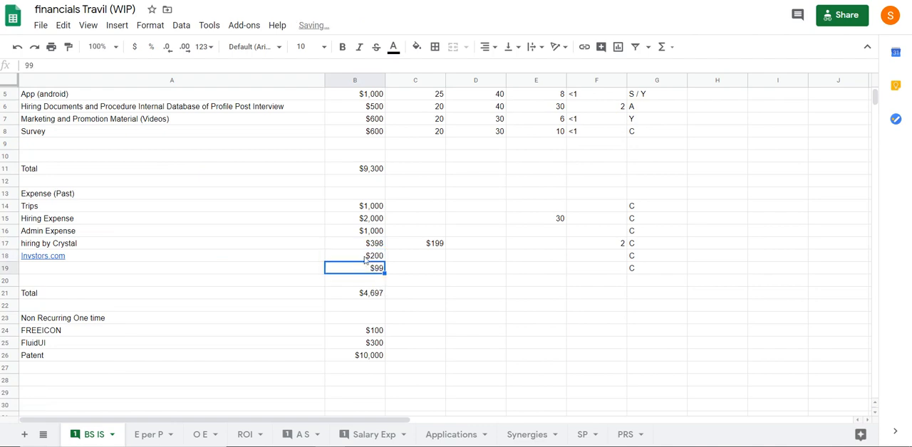
{"action": "key", "text": "Delete"}
{"action": "left_click", "coordinate": [457, 320]}
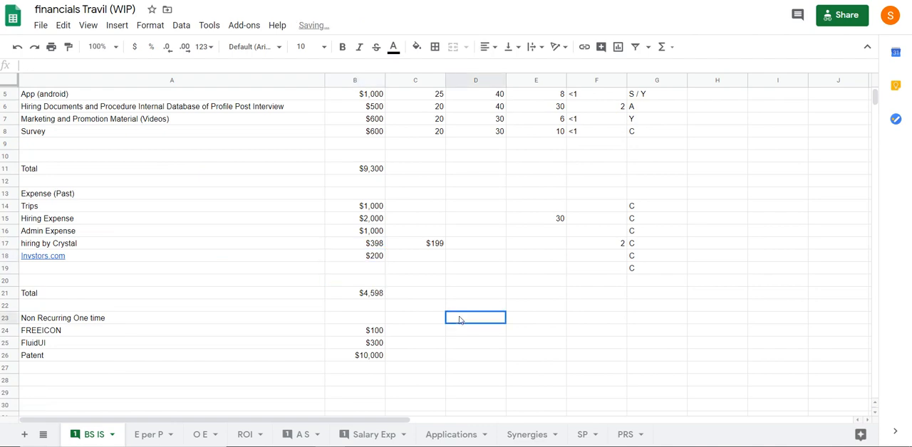
{"action": "left_click", "coordinate": [370, 293]}
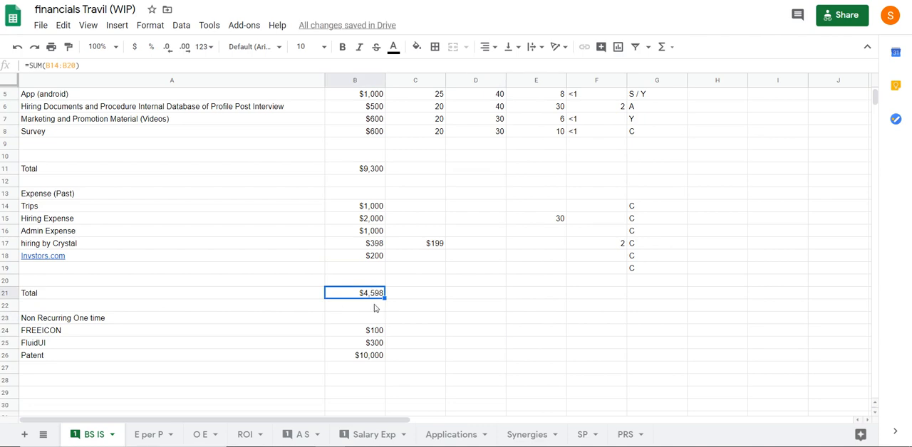
Fill the asset table's header row, A1:G1, with light blue
{"action": "scroll", "coordinate": [200, 207], "scroll_direction": "up", "scroll_amount": 2}
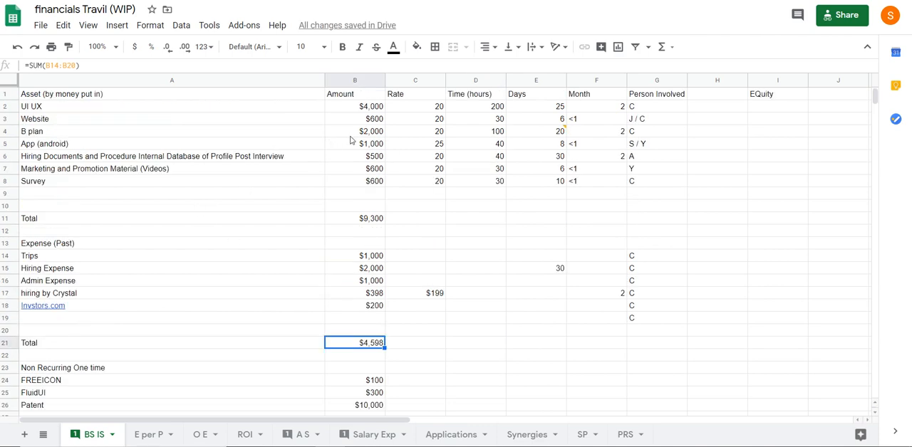
{"action": "left_click_drag", "start_coordinate": [127, 97], "coordinate": [640, 94]}
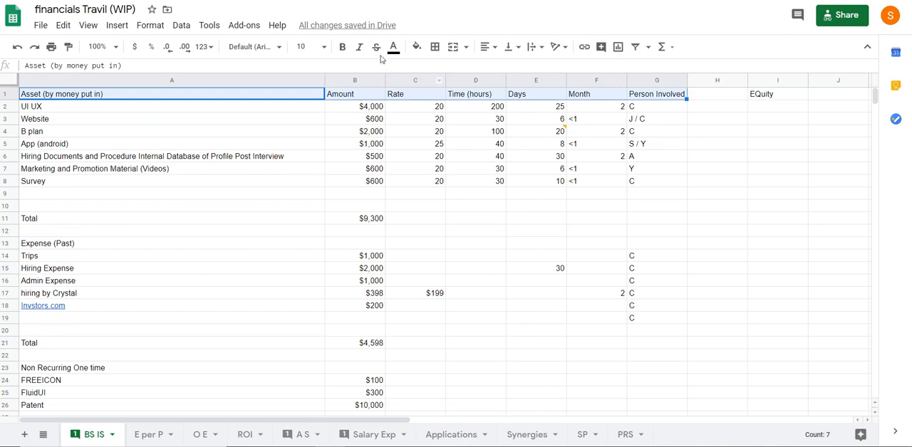
{"action": "left_click", "coordinate": [417, 46]}
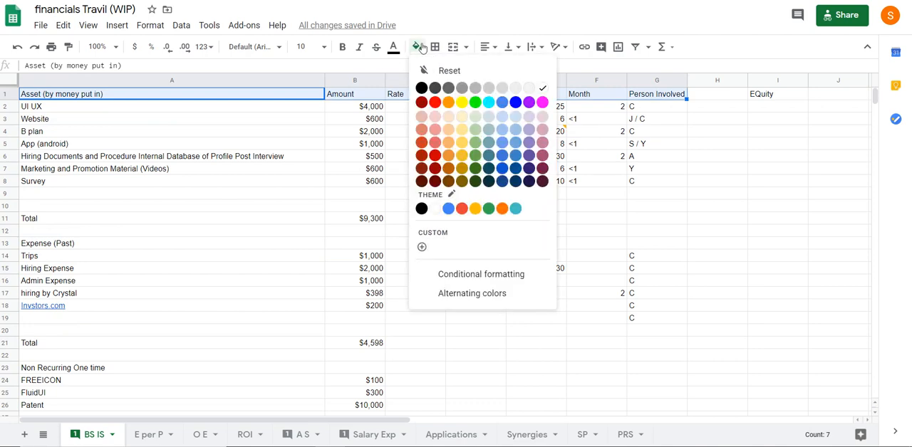
{"action": "left_click", "coordinate": [502, 129]}
{"action": "left_click", "coordinate": [246, 193]}
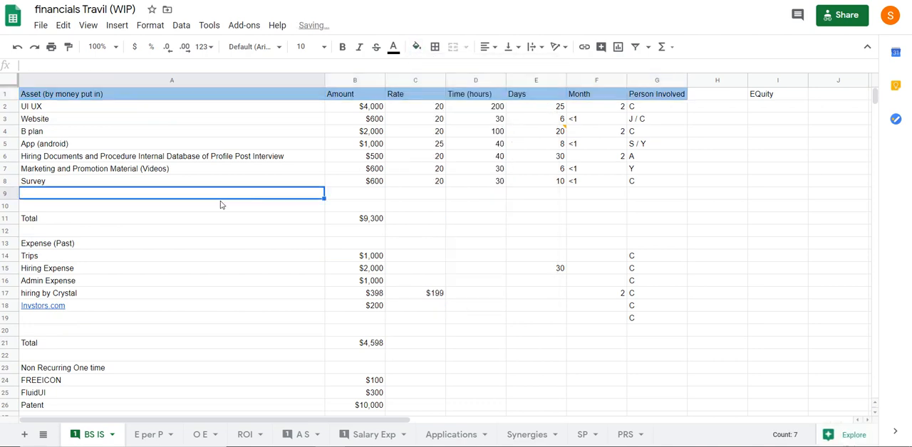
Apply all borders to the asset table, A1:G8
{"action": "left_click_drag", "start_coordinate": [102, 93], "coordinate": [642, 181]}
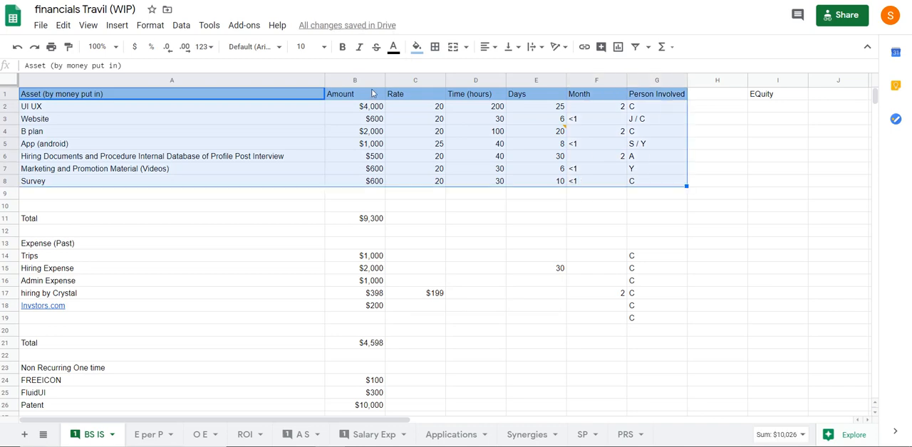
{"action": "left_click", "coordinate": [434, 47]}
{"action": "left_click", "coordinate": [440, 69]}
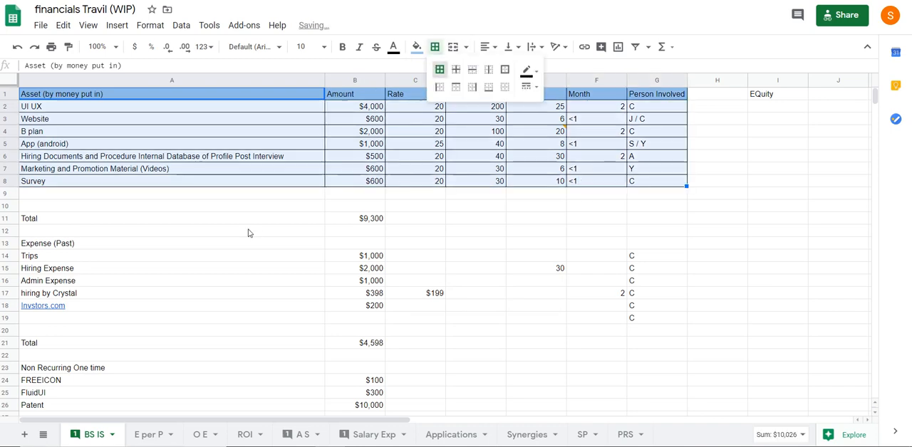
{"action": "left_click", "coordinate": [250, 233]}
Move the asset Total label and amount from row 11 up to row 9, directly below Survey
{"action": "left_click_drag", "start_coordinate": [60, 220], "coordinate": [369, 201]}
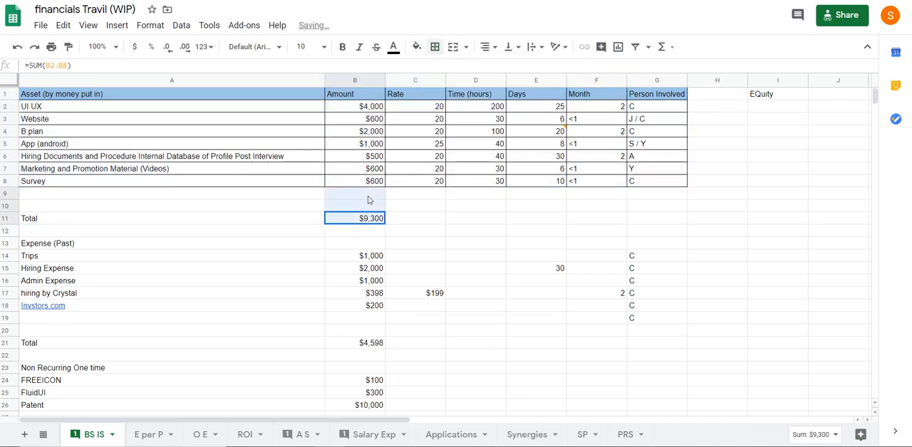
{"action": "left_click", "coordinate": [334, 232]}
{"action": "left_click_drag", "start_coordinate": [93, 223], "coordinate": [344, 200]}
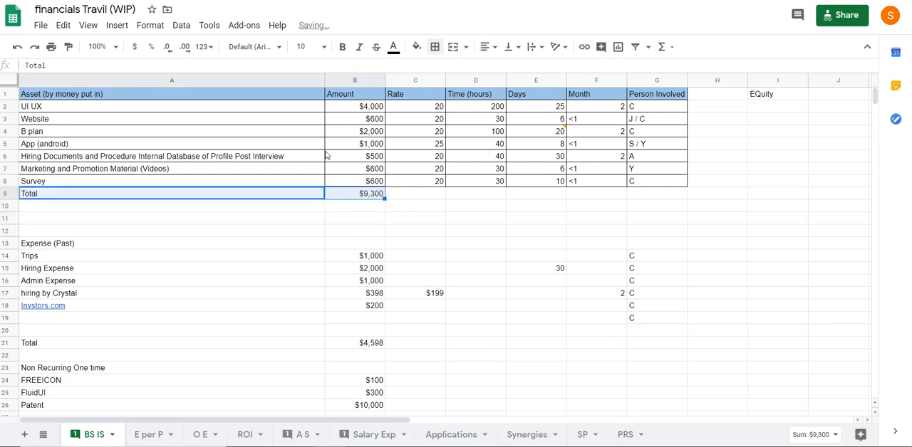
Make the asset Total cells A9:B9 bold and apply all borders to them
{"action": "left_click", "coordinate": [342, 47]}
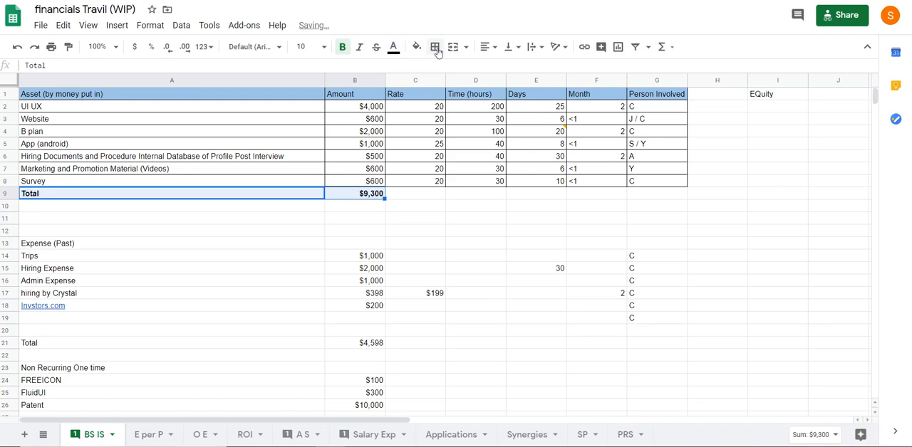
{"action": "left_click", "coordinate": [437, 47]}
{"action": "left_click", "coordinate": [438, 74]}
{"action": "left_click", "coordinate": [313, 218]}
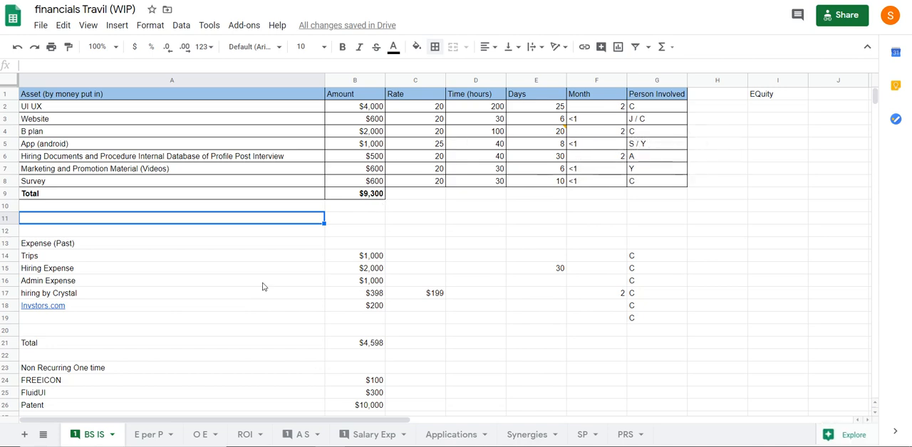
{"action": "scroll", "coordinate": [153, 254], "scroll_direction": "down", "scroll_amount": 2}
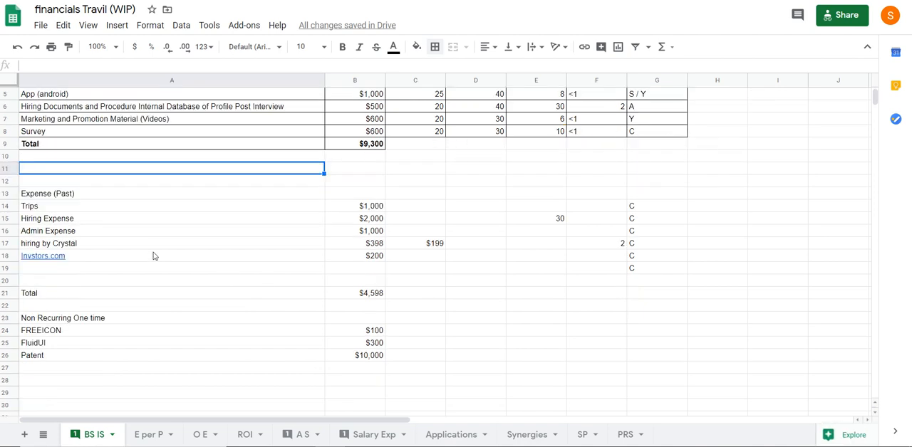
{"action": "scroll", "coordinate": [153, 254], "scroll_direction": "up", "scroll_amount": 2}
{"action": "scroll", "coordinate": [149, 249], "scroll_direction": "down", "scroll_amount": 2}
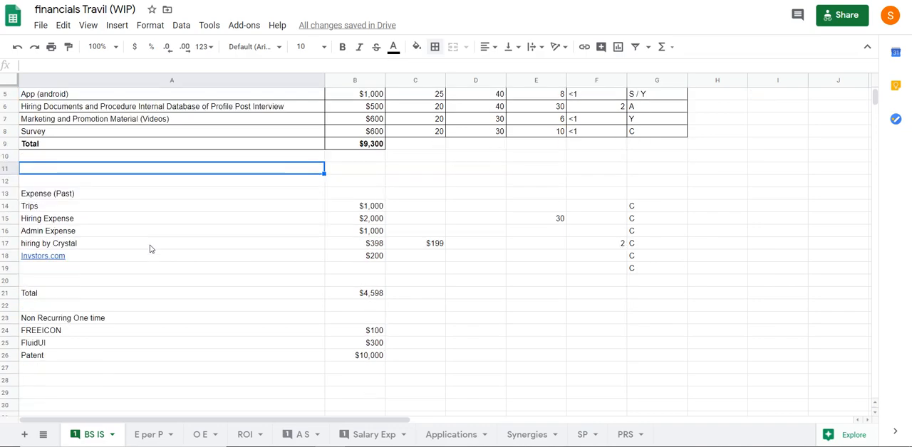
{"action": "left_click", "coordinate": [52, 186]}
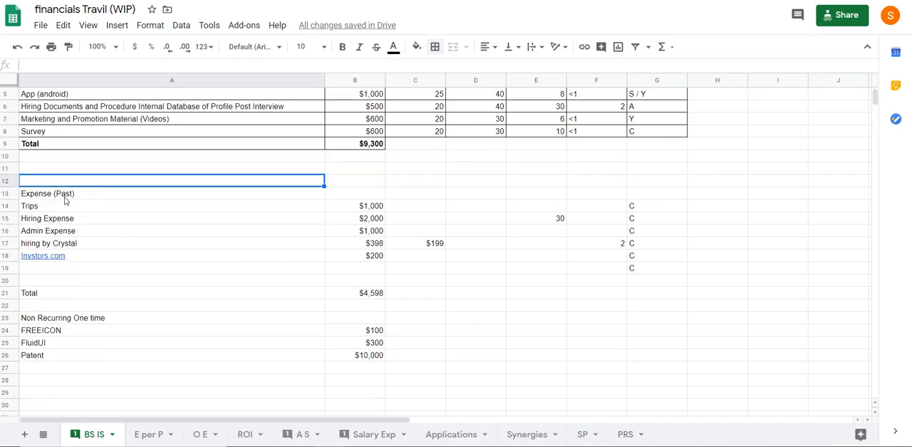
{"action": "left_click", "coordinate": [64, 200]}
{"action": "scroll", "coordinate": [65, 200], "scroll_direction": "up", "scroll_amount": 2}
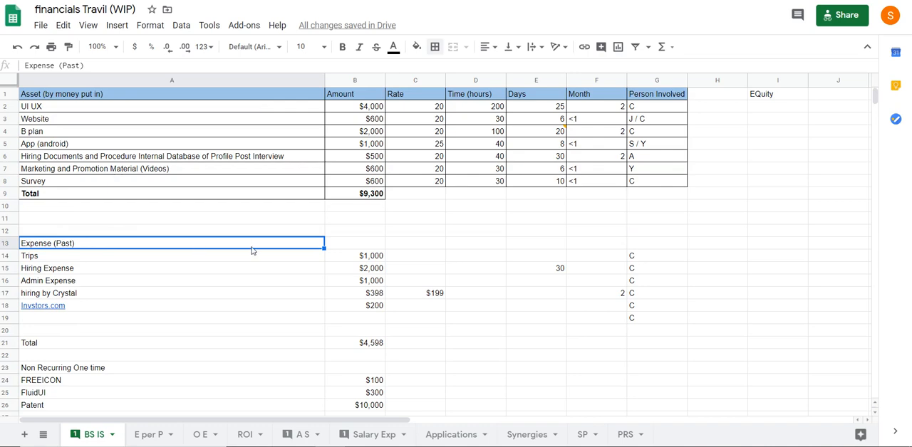
Enter the column header Amount in B13, beside Expense (Past)
{"action": "left_click", "coordinate": [371, 245]}
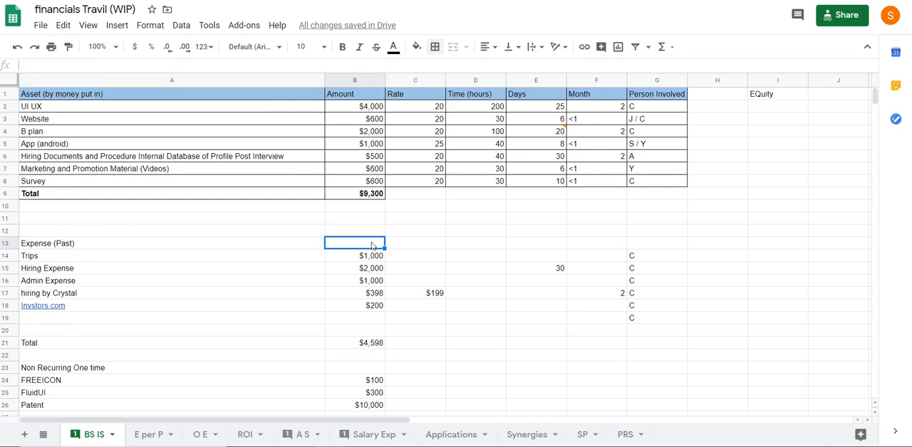
{"action": "type", "text": "Amoun"}
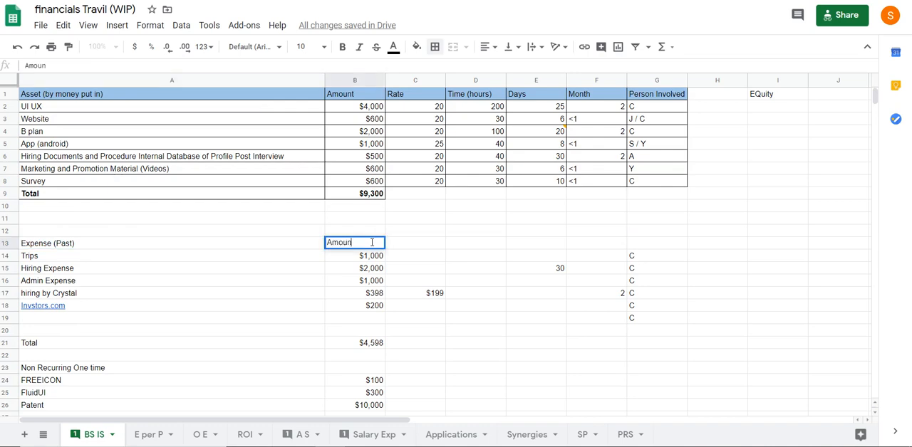
{"action": "type", "text": "t"}
{"action": "key", "text": "Return"}
{"action": "left_click", "coordinate": [407, 255]}
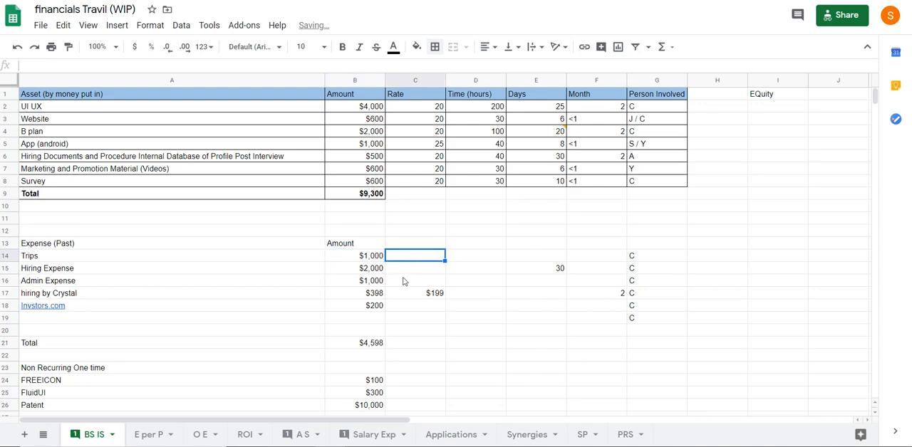
Link B13 to the Amount header in B1 and fill the reference across to G13 for the remaining column headers
{"action": "left_click", "coordinate": [342, 247]}
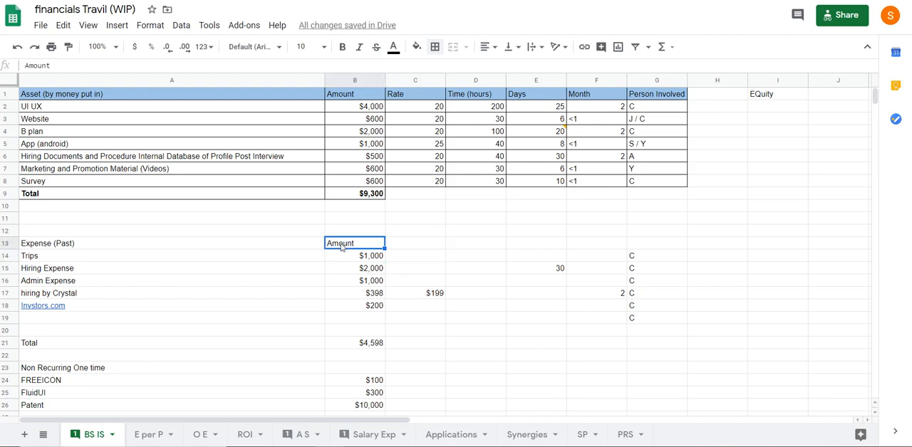
{"action": "type", "text": "="}
{"action": "left_click", "coordinate": [350, 96]}
{"action": "key", "text": "Return"}
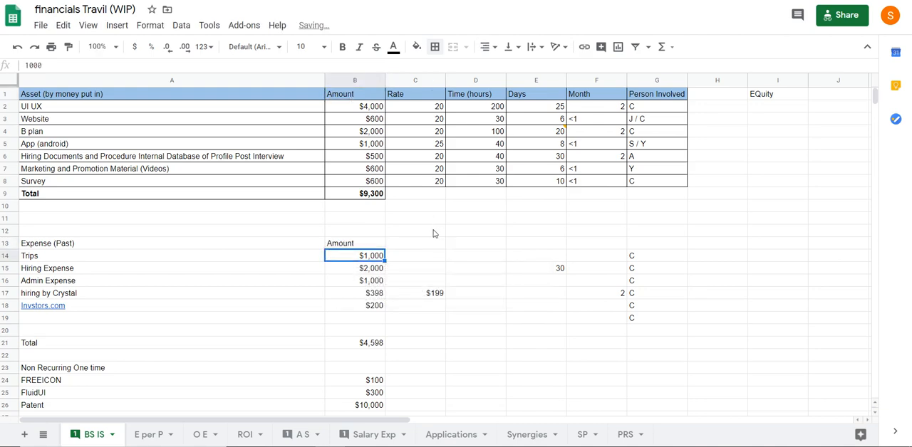
{"action": "left_click", "coordinate": [378, 242]}
{"action": "left_click_drag", "start_coordinate": [385, 249], "coordinate": [644, 243]}
{"action": "left_click", "coordinate": [354, 330]}
Fill the past expense table's header row, A13:G13, with pale blue
{"action": "left_click_drag", "start_coordinate": [118, 234], "coordinate": [72, 250]}
{"action": "left_click", "coordinate": [646, 266]}
{"action": "left_click", "coordinate": [416, 47]}
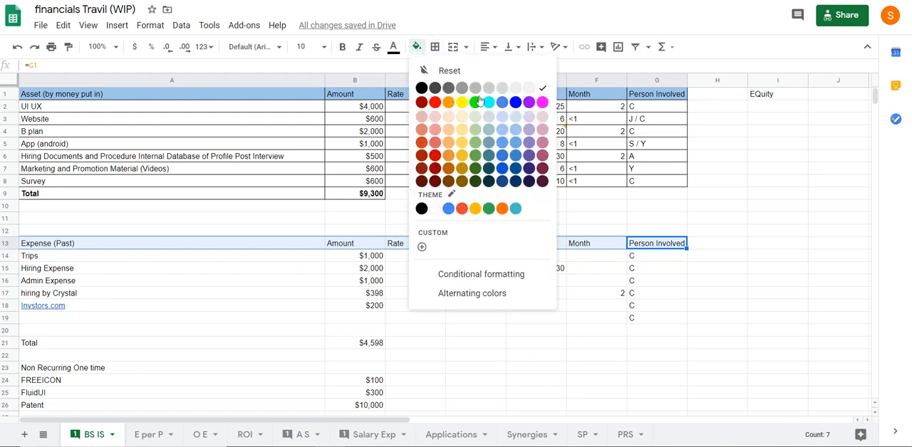
{"action": "left_click", "coordinate": [514, 116]}
{"action": "left_click", "coordinate": [254, 310]}
Try applying all borders to the past expense range A13:G19
{"action": "left_click_drag", "start_coordinate": [122, 246], "coordinate": [648, 318]}
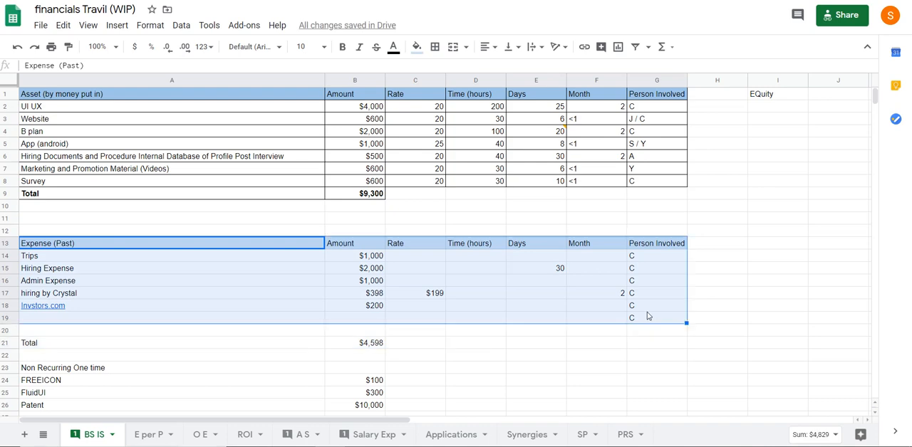
{"action": "left_click", "coordinate": [435, 46]}
{"action": "left_click", "coordinate": [278, 291]}
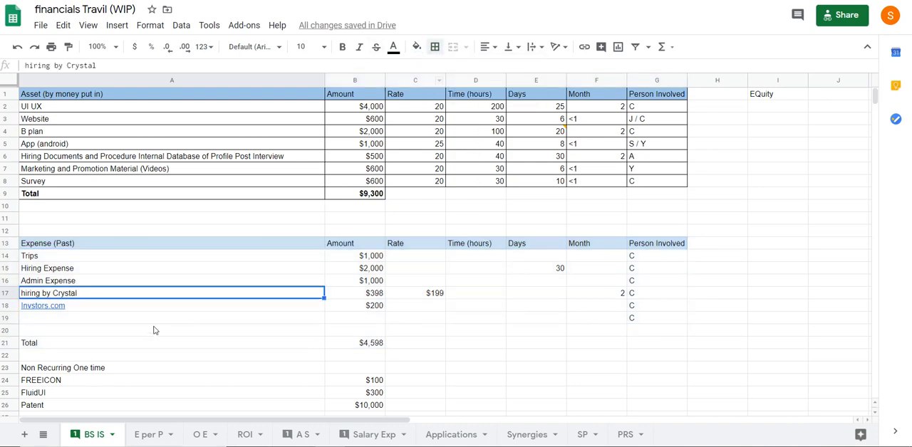
{"action": "left_click", "coordinate": [154, 329]}
{"action": "left_click_drag", "start_coordinate": [41, 243], "coordinate": [649, 318]}
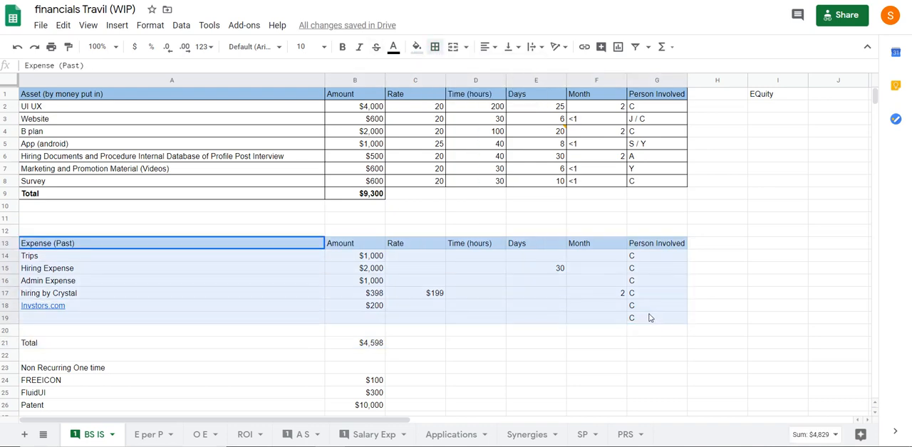
{"action": "left_click", "coordinate": [435, 47]}
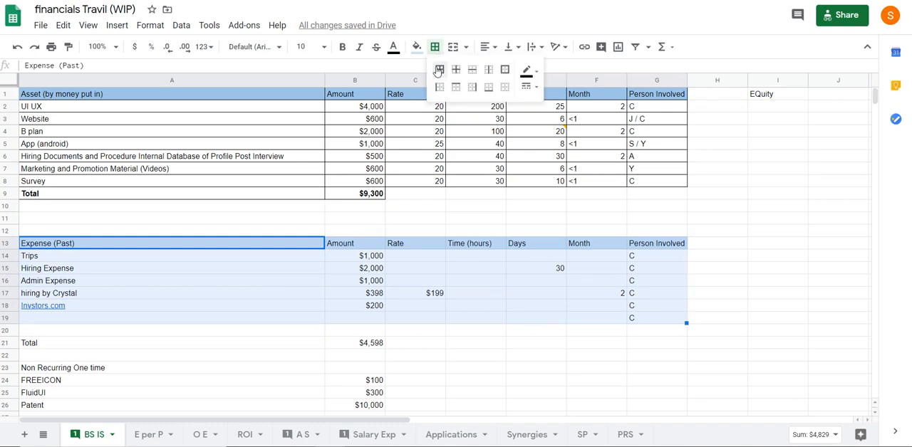
{"action": "left_click", "coordinate": [439, 69]}
{"action": "left_click", "coordinate": [182, 268]}
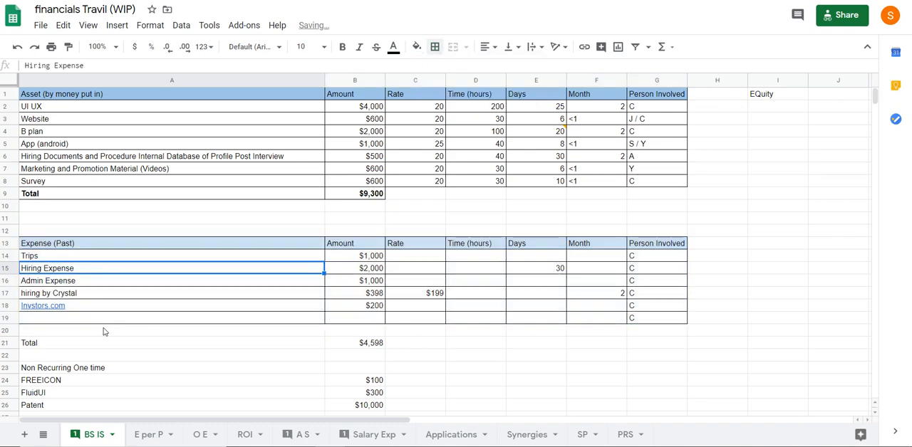
Apply all borders to the past expense table, A13:G18, and leave the stray C out of G19
{"action": "left_click_drag", "start_coordinate": [107, 242], "coordinate": [684, 315]}
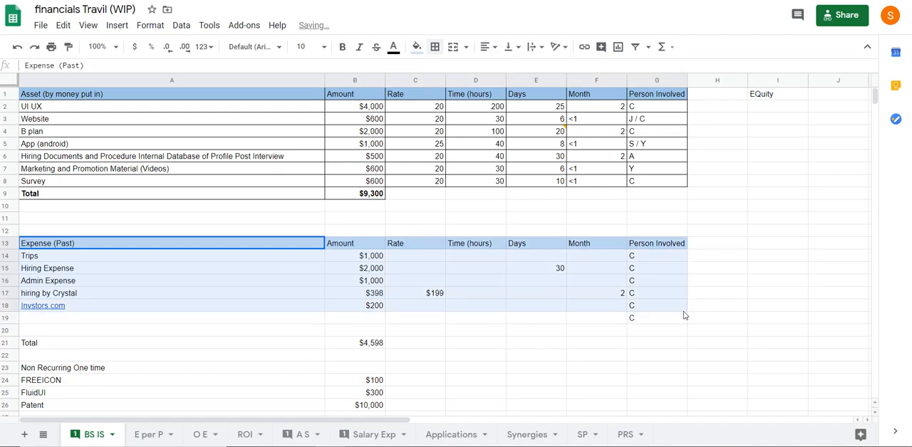
{"action": "left_click", "coordinate": [435, 47]}
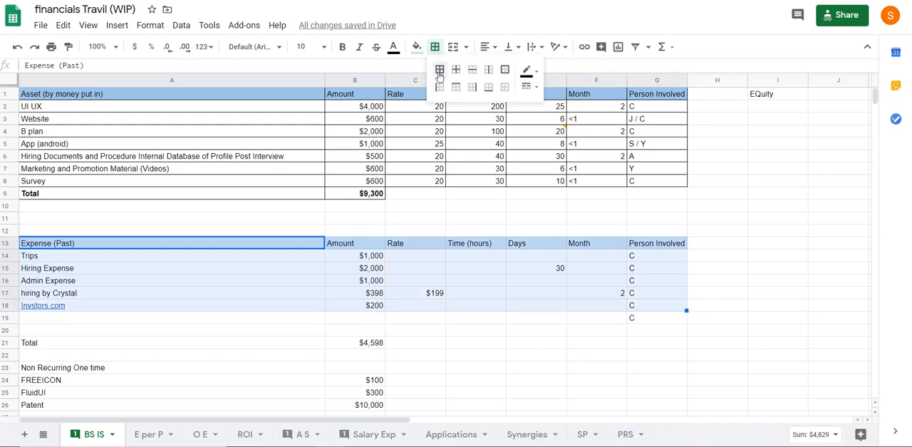
{"action": "left_click", "coordinate": [440, 70]}
{"action": "left_click", "coordinate": [637, 319]}
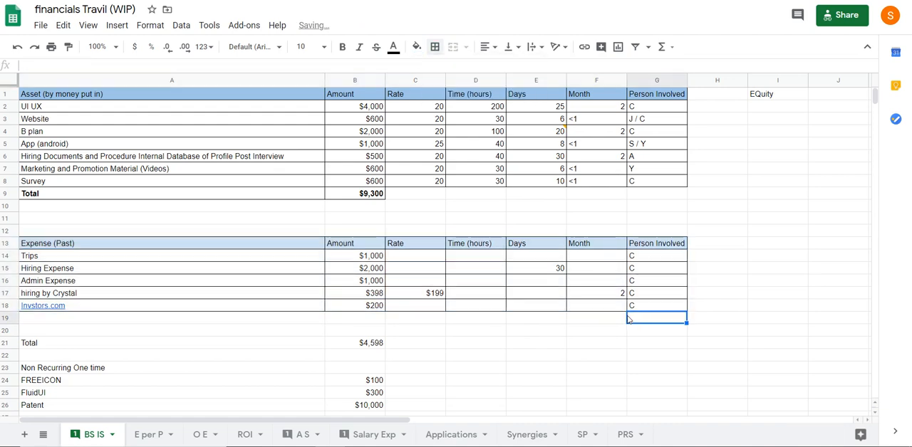
Try to move the past expense Total label and amount together from row 21 to row 19, undo it, and inspect the Total formula
{"action": "left_click_drag", "start_coordinate": [71, 347], "coordinate": [360, 339]}
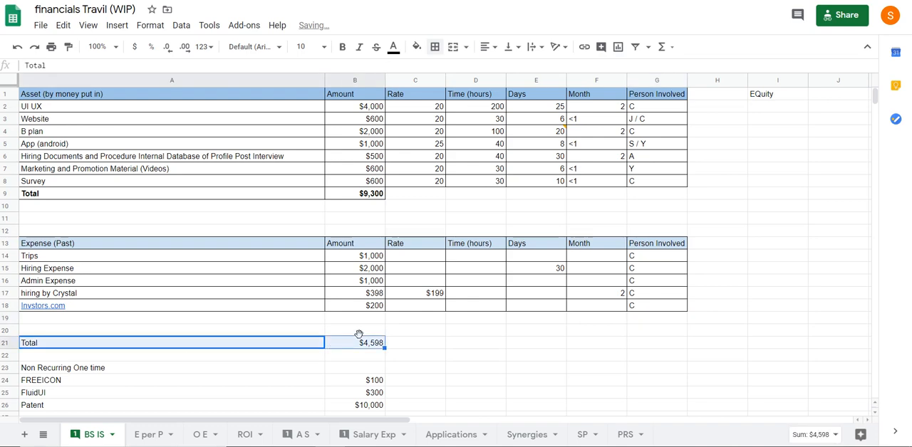
{"action": "left_click", "coordinate": [359, 342]}
{"action": "left_click_drag", "start_coordinate": [281, 347], "coordinate": [363, 321]}
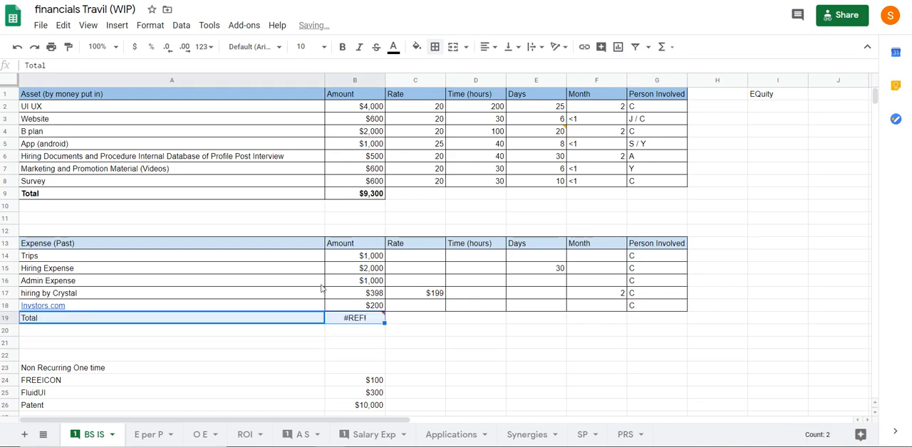
{"action": "key", "text": "ctrl+z"}
{"action": "left_click", "coordinate": [362, 344]}
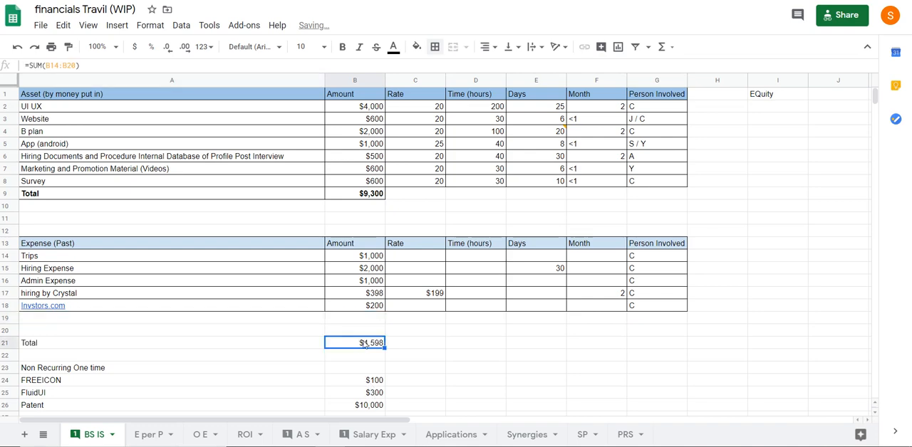
{"action": "left_click", "coordinate": [96, 65]}
{"action": "key", "text": "Escape"}
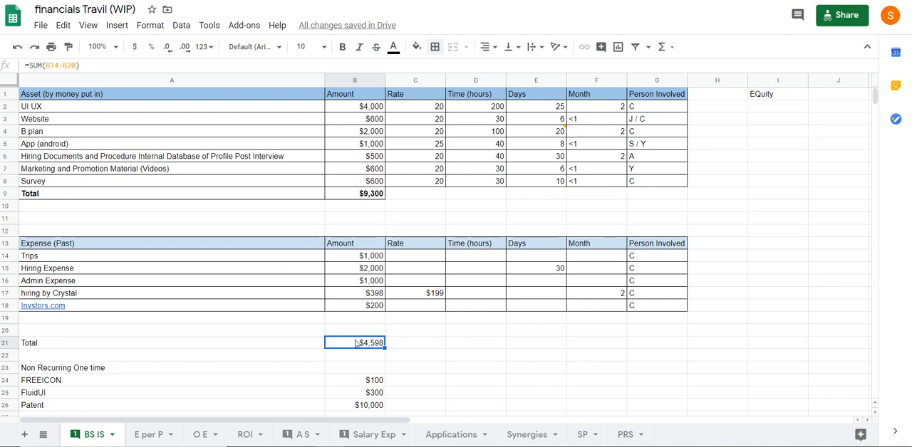
Move the past expense Total label to A19 and its amount to B19, directly below Invstors.com
{"action": "left_click", "coordinate": [151, 343]}
{"action": "left_click_drag", "start_coordinate": [149, 335], "coordinate": [78, 313]}
{"action": "left_click", "coordinate": [381, 344]}
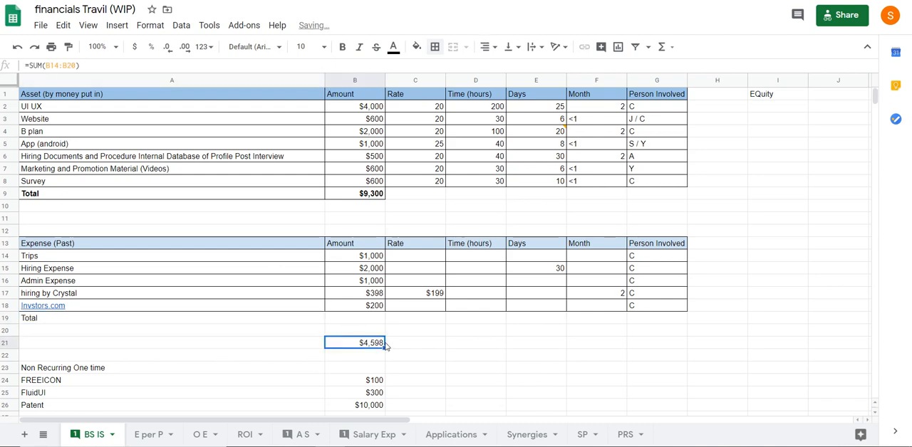
{"action": "left_click_drag", "start_coordinate": [385, 343], "coordinate": [365, 318]}
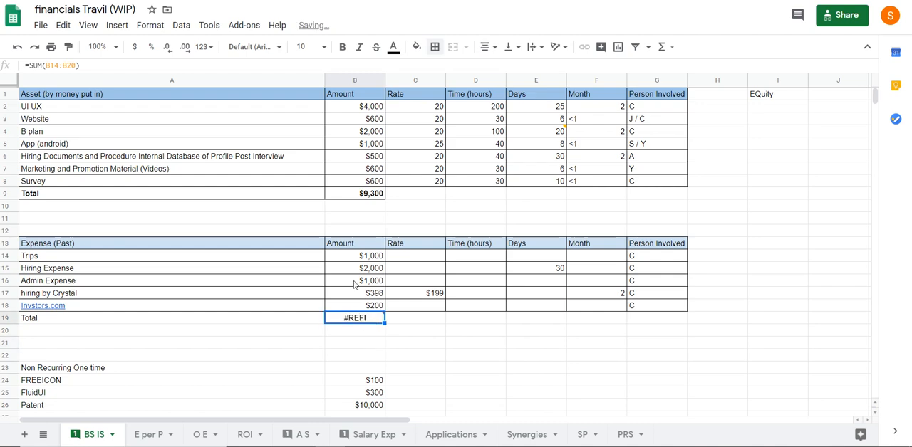
Change the sum range of the Total formula in B19 to B14:B18
{"action": "left_click_drag", "start_coordinate": [45, 64], "coordinate": [74, 65]}
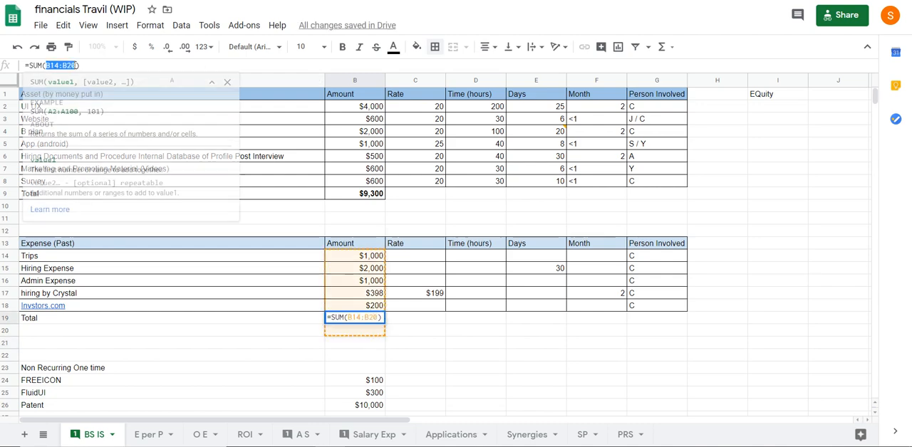
{"action": "key", "text": "BackSpace"}
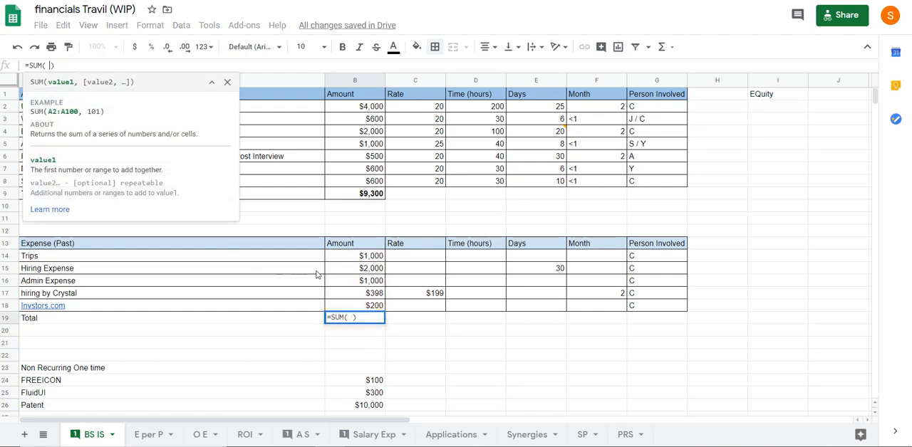
{"action": "left_click_drag", "start_coordinate": [351, 258], "coordinate": [355, 312]}
{"action": "key", "text": "Return"}
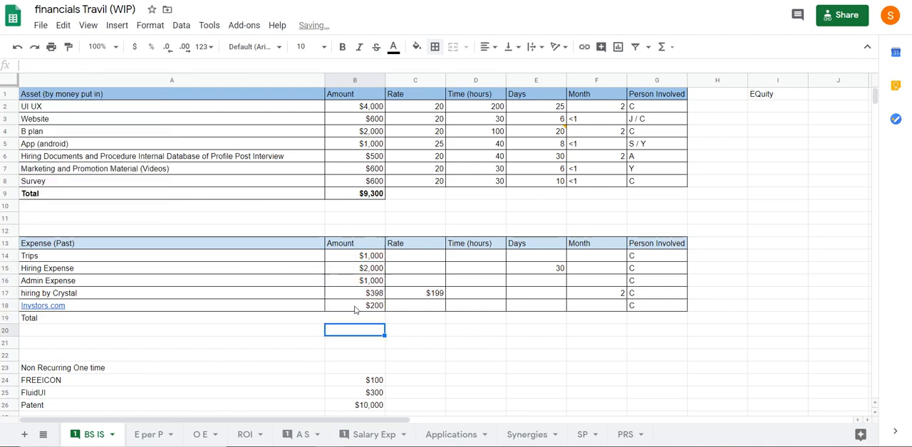
Make the past expense Total cells A19:B19 bold and apply all borders to them
{"action": "left_click_drag", "start_coordinate": [65, 318], "coordinate": [348, 321]}
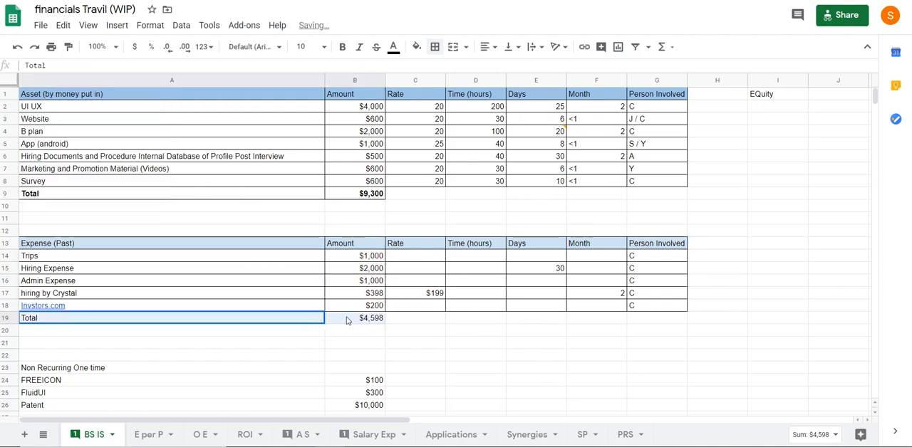
{"action": "left_click", "coordinate": [342, 47]}
{"action": "left_click", "coordinate": [434, 47]}
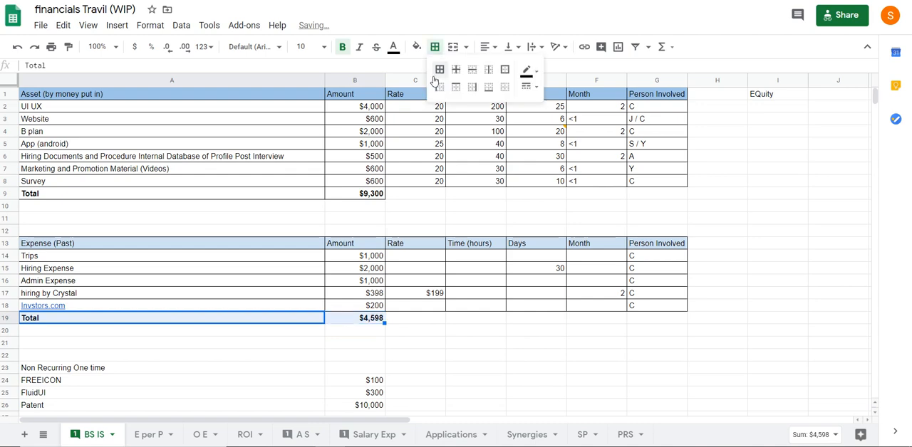
{"action": "left_click", "coordinate": [440, 68]}
{"action": "left_click", "coordinate": [360, 221]}
Move the past expense Total label and amount from row 19 down to row 22
{"action": "scroll", "coordinate": [269, 272], "scroll_direction": "down", "scroll_amount": 2}
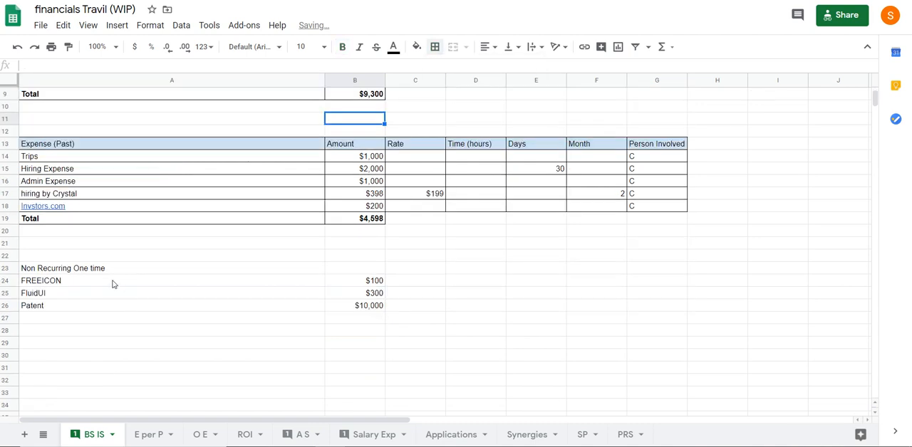
{"action": "left_click", "coordinate": [58, 268]}
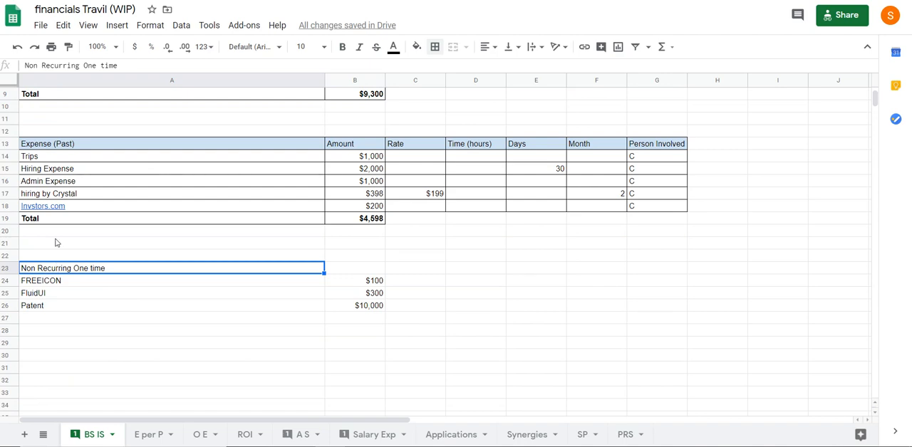
{"action": "left_click", "coordinate": [158, 316]}
{"action": "left_click_drag", "start_coordinate": [18, 217], "coordinate": [369, 261]}
Move the Non Recurring One time heading with the FREEICON and FluidUI rows up to A19:B21, directly above Total
{"action": "left_click_drag", "start_coordinate": [138, 282], "coordinate": [363, 246]}
{"action": "left_click", "coordinate": [207, 330]}
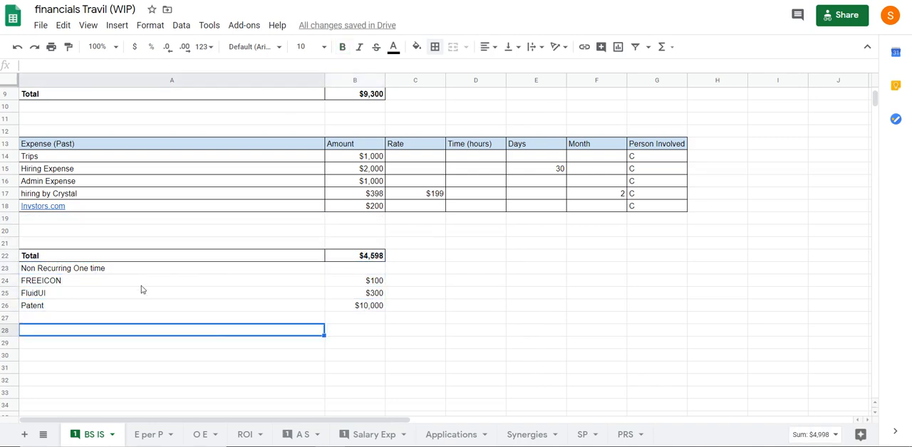
{"action": "left_click_drag", "start_coordinate": [142, 271], "coordinate": [332, 253]}
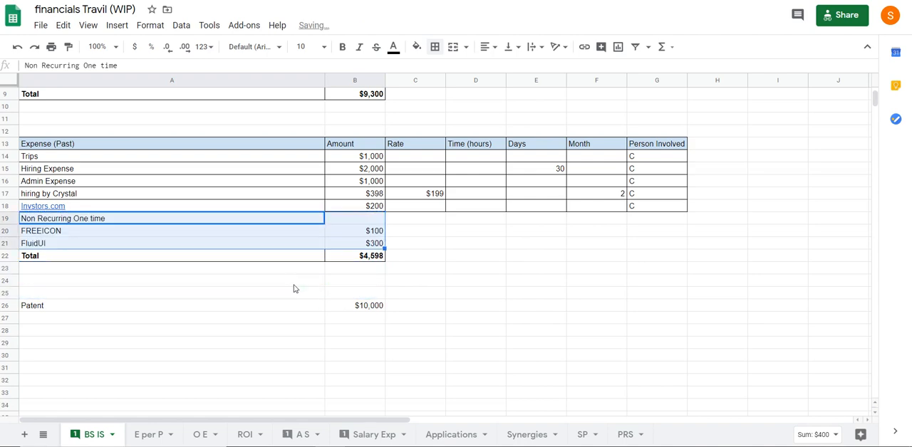
{"action": "left_click", "coordinate": [295, 283]}
Fill the Non Recurring One time heading in A19 with pale cornflower blue
{"action": "left_click", "coordinate": [92, 222]}
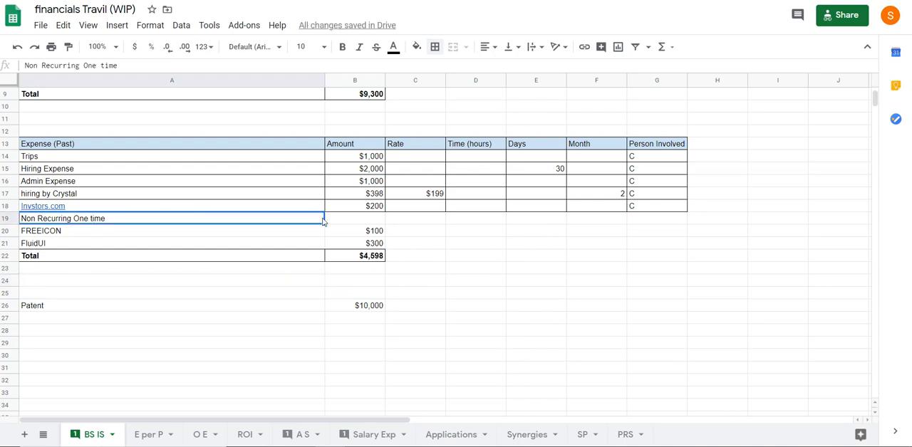
{"action": "left_click", "coordinate": [416, 47]}
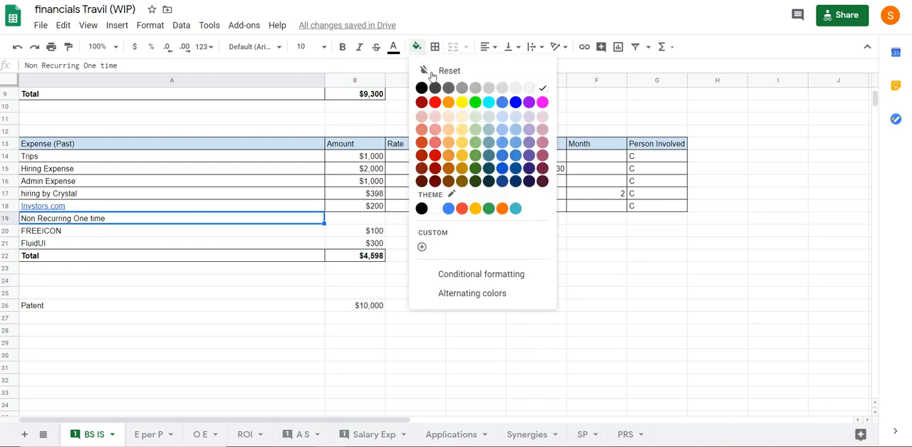
{"action": "left_click", "coordinate": [503, 116]}
{"action": "left_click", "coordinate": [341, 306]}
Apply all borders to the non-recurring expense and Total rows in A19:B22
{"action": "left_click_drag", "start_coordinate": [363, 259], "coordinate": [112, 218]}
{"action": "left_click", "coordinate": [432, 54]}
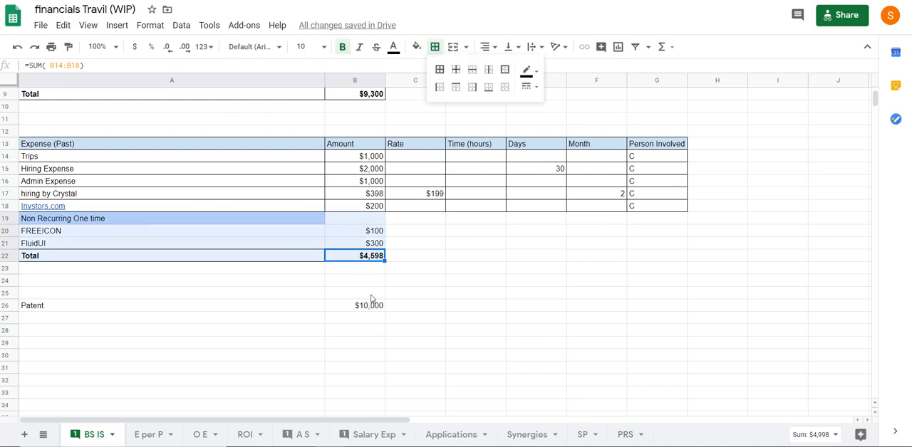
{"action": "left_click", "coordinate": [429, 305]}
{"action": "left_click_drag", "start_coordinate": [353, 258], "coordinate": [107, 218]}
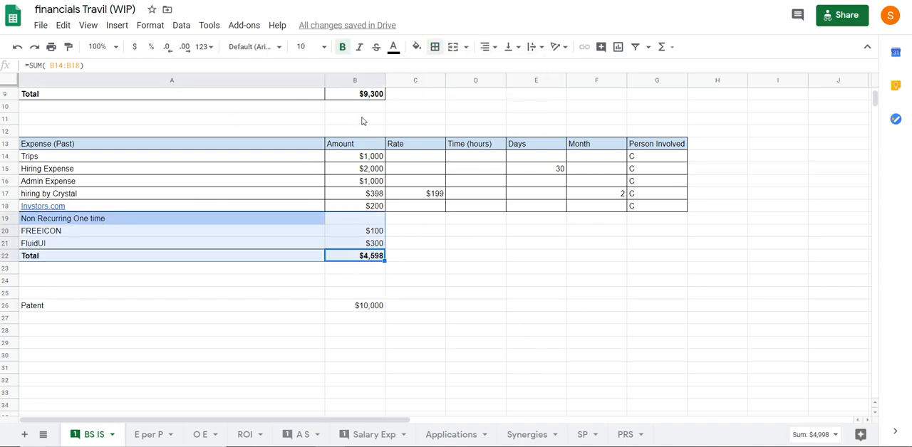
{"action": "left_click", "coordinate": [434, 46]}
{"action": "left_click", "coordinate": [437, 68]}
{"action": "left_click", "coordinate": [354, 329]}
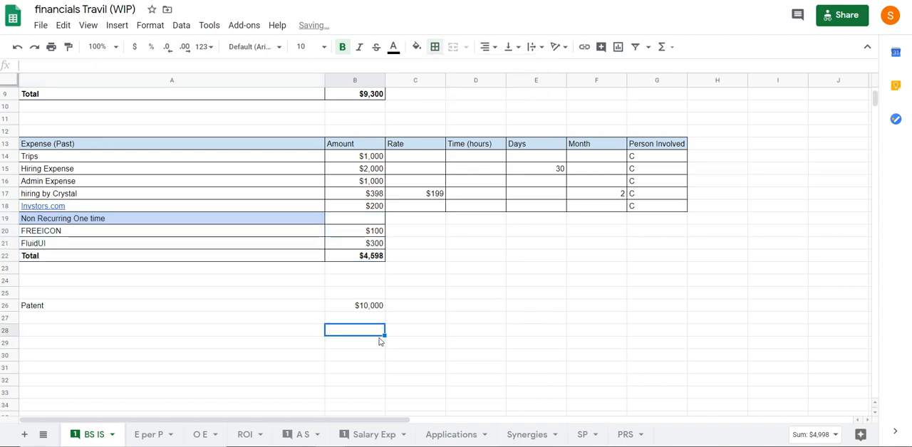
Enter the heading Future in A25, directly above the Patent row
{"action": "left_click", "coordinate": [75, 293]}
{"action": "type", "text": "F"}
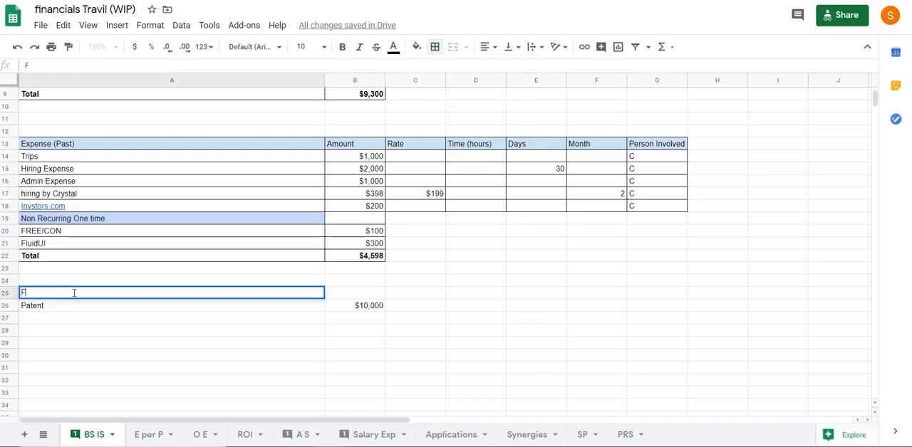
{"action": "type", "text": "uture"}
{"action": "key", "text": "Return"}
{"action": "left_click", "coordinate": [289, 342]}
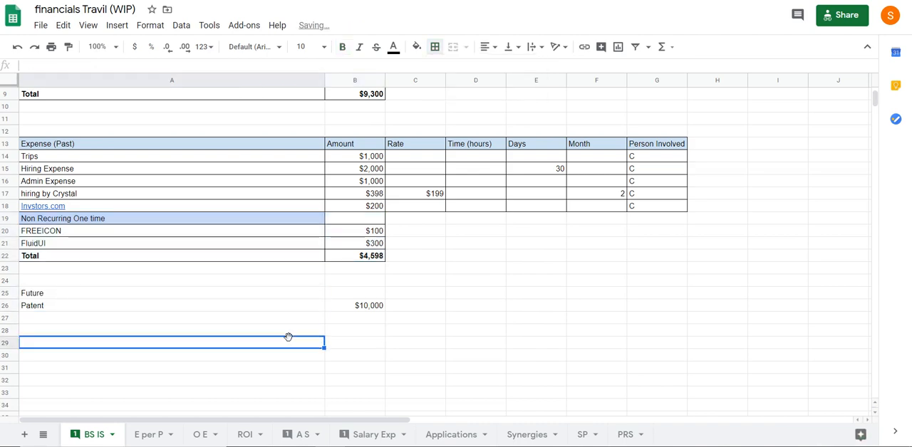
{"action": "scroll", "coordinate": [362, 356], "scroll_direction": "up", "scroll_amount": 3}
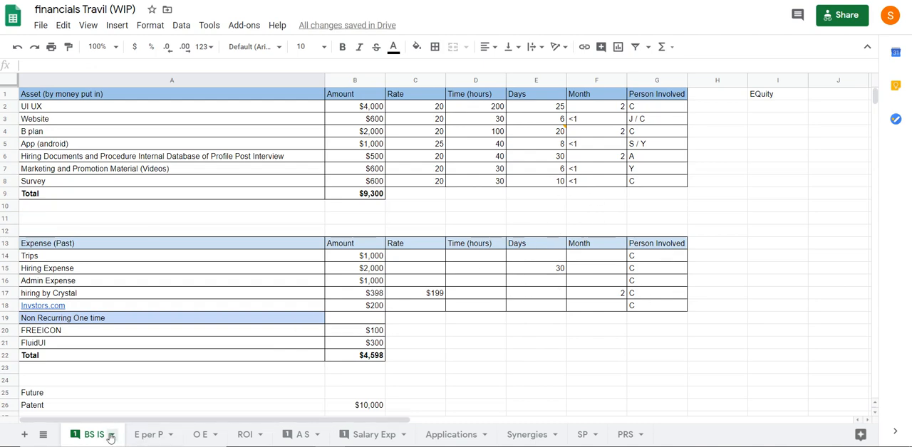
Rename the E per P sheet as Offer E per P
{"action": "left_click", "coordinate": [136, 436]}
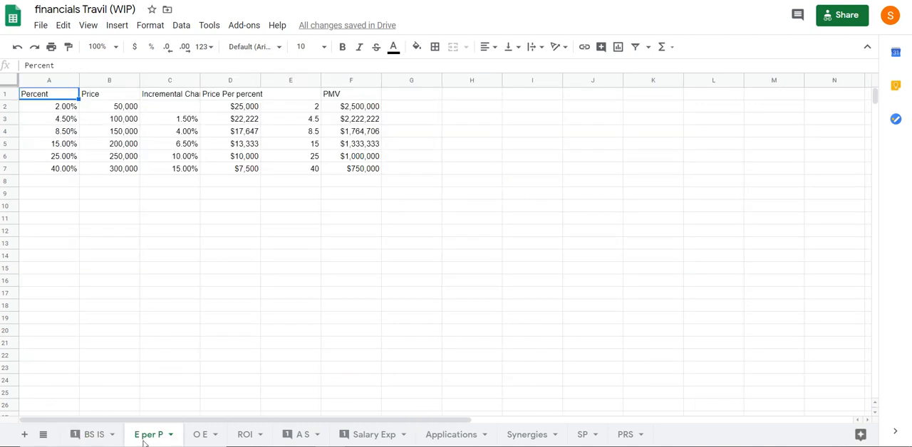
{"action": "double_click", "coordinate": [145, 437]}
{"action": "left_click", "coordinate": [150, 439]}
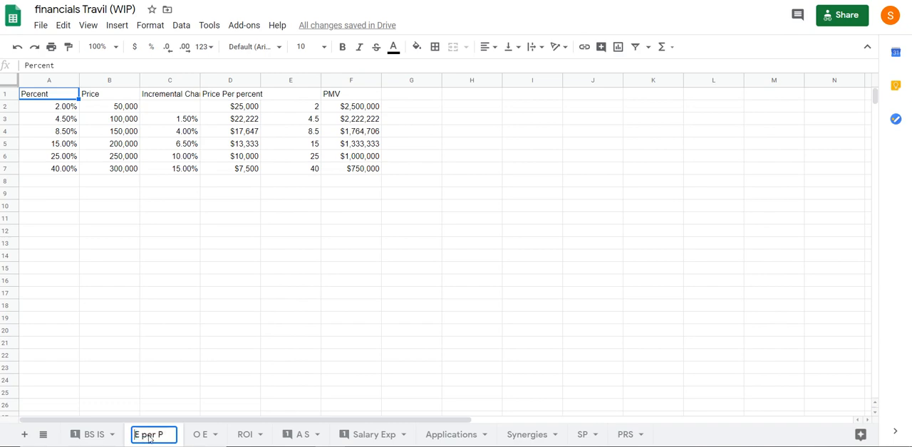
{"action": "type", "text": "total"}
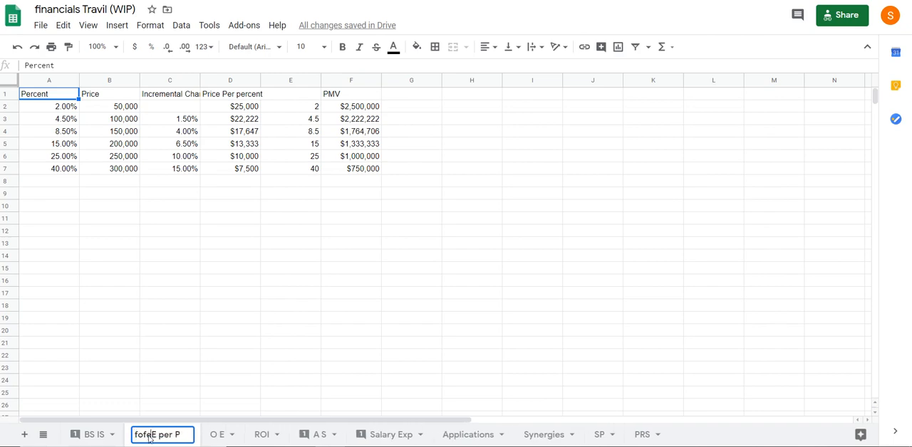
{"action": "key", "text": "BackSpace"}
{"action": "key", "text": "BackSpace"}
{"action": "key", "text": "BackSpace"}
{"action": "key", "text": "BackSpace"}
{"action": "key", "text": "BackSpace"}
{"action": "type", "text": "Offer"}
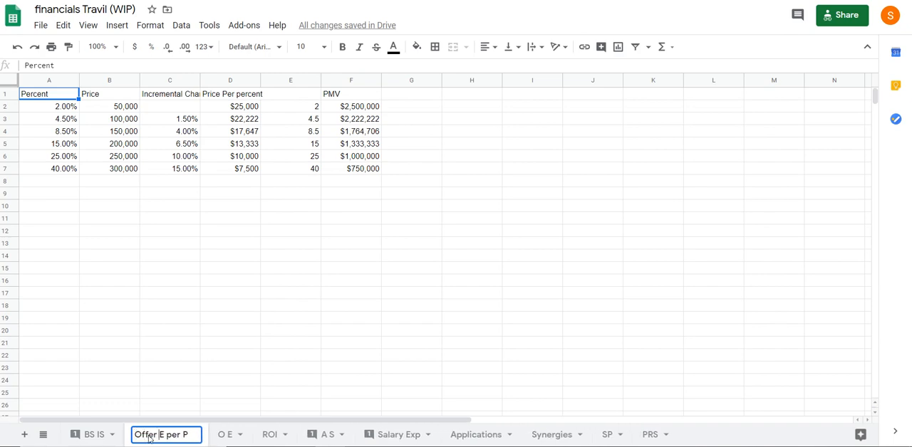
{"action": "key", "text": "Return"}
{"action": "left_click", "coordinate": [170, 347]}
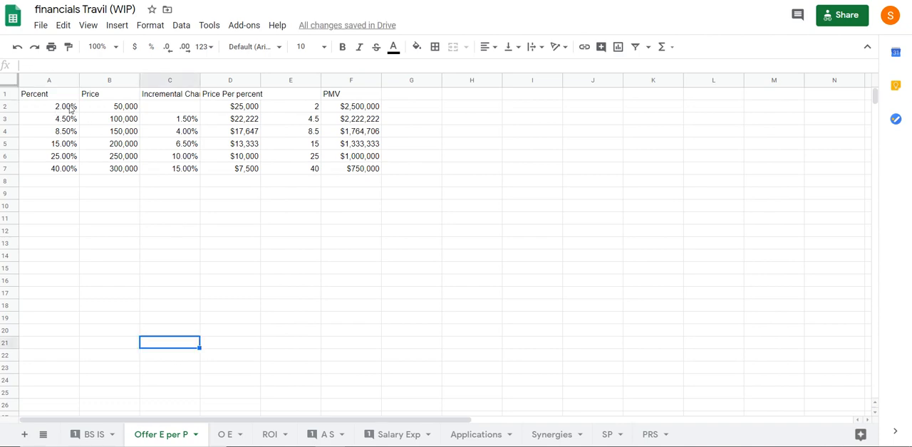
Fill the header row A1:F1 of the Offer E per P sheet with light cornflower blue 3
{"action": "left_click_drag", "start_coordinate": [35, 94], "coordinate": [356, 94]}
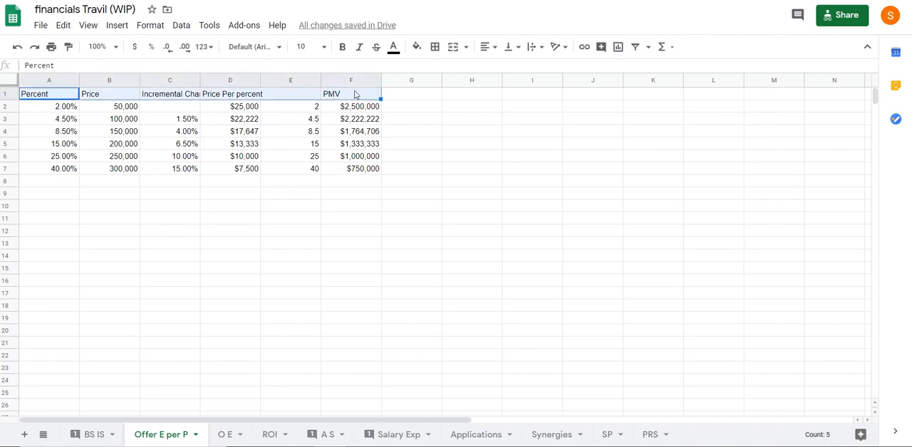
{"action": "left_click", "coordinate": [417, 47]}
{"action": "left_click", "coordinate": [501, 117]}
{"action": "left_click", "coordinate": [415, 208]}
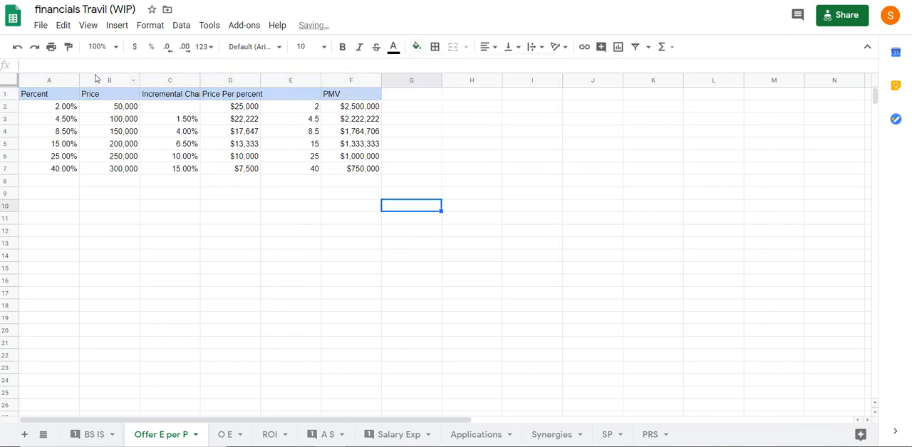
Apply all borders to the whole percent and price table in A1:F7
{"action": "left_click", "coordinate": [49, 97]}
{"action": "left_click", "coordinate": [369, 169], "text": "shift"}
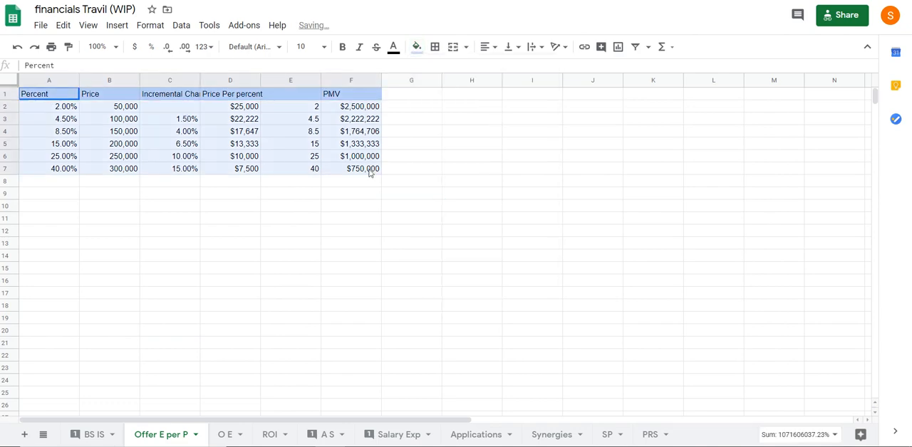
{"action": "left_click", "coordinate": [434, 47]}
{"action": "left_click", "coordinate": [441, 69]}
{"action": "left_click", "coordinate": [235, 293]}
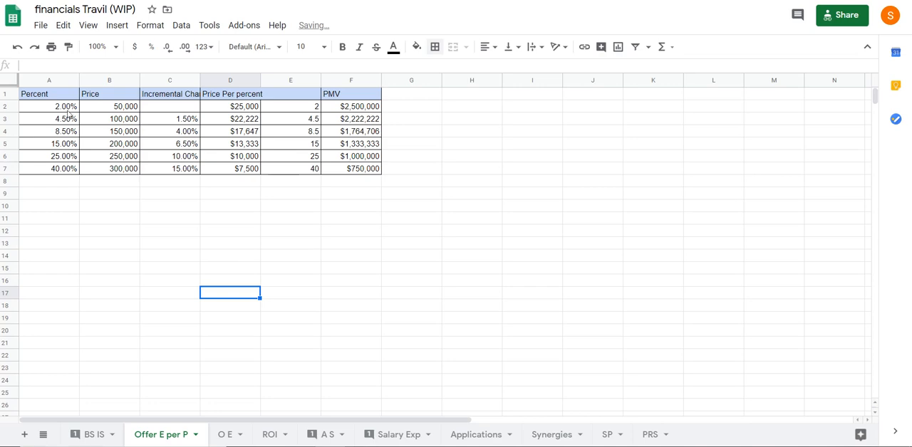
Move the unlabelled column E1:E7 out to G1:G7 and shift the PMV column from F1:F7 into E1:E7
{"action": "left_click", "coordinate": [231, 107]}
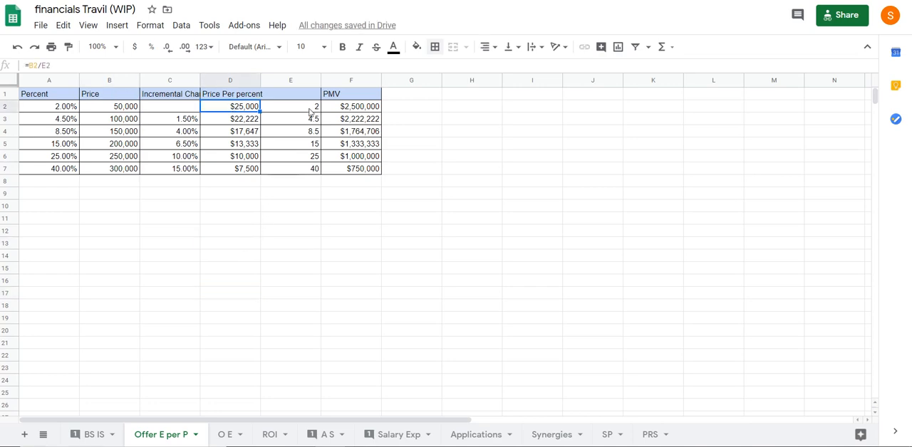
{"action": "left_click", "coordinate": [311, 112]}
{"action": "left_click_drag", "start_coordinate": [304, 94], "coordinate": [303, 166]}
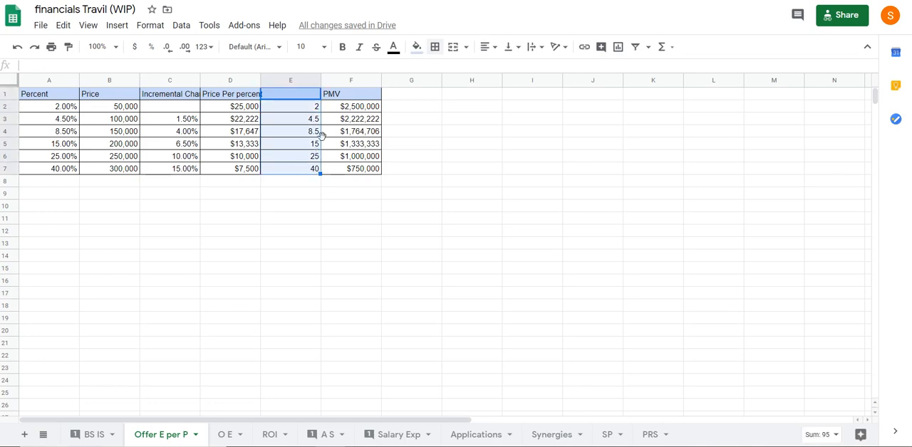
{"action": "left_click_drag", "start_coordinate": [320, 136], "coordinate": [396, 125]}
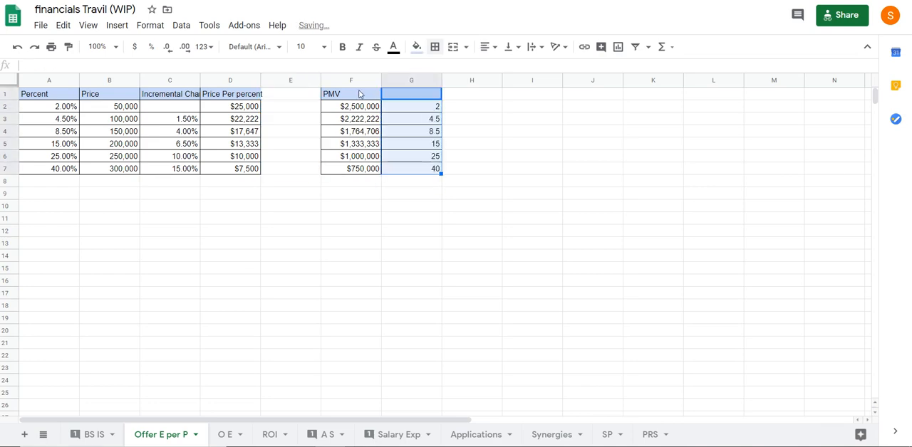
{"action": "left_click_drag", "start_coordinate": [342, 93], "coordinate": [320, 154]}
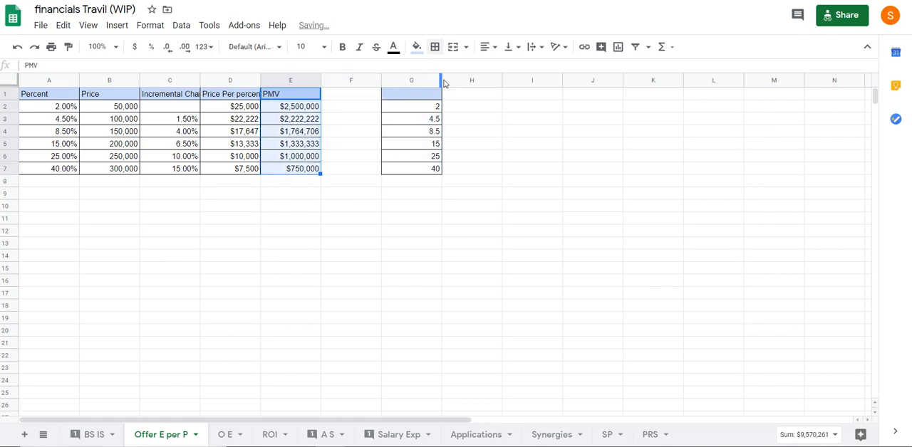
{"action": "left_click", "coordinate": [340, 192]}
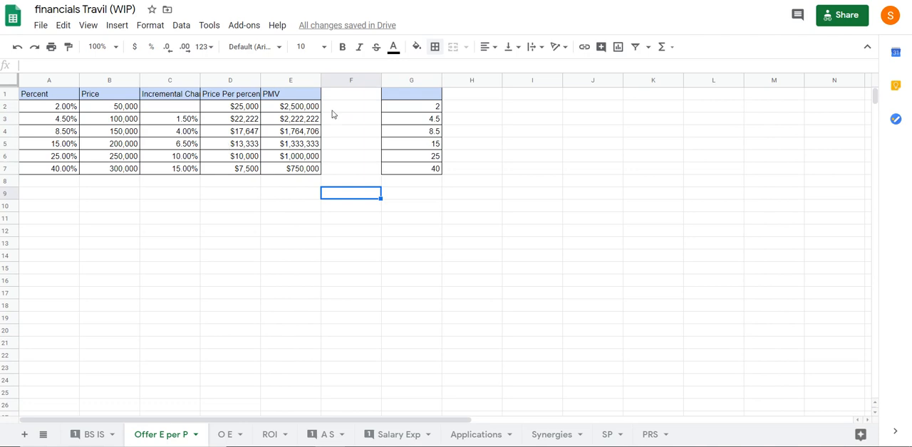
Label the separated helper column with the heading Calc Temp in G1
{"action": "left_click", "coordinate": [406, 95]}
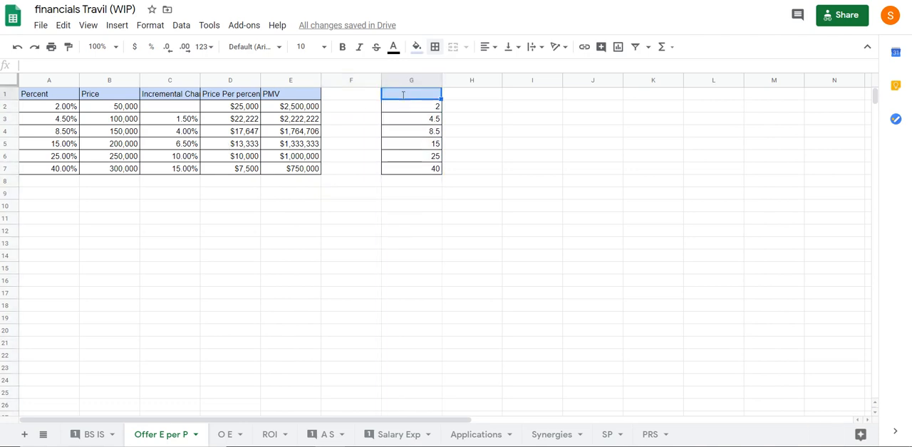
{"action": "type", "text": "Calc Temp"}
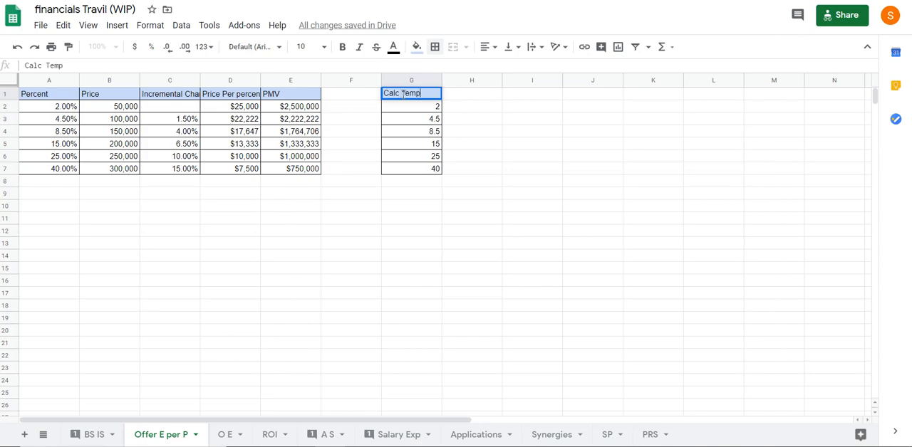
{"action": "key", "text": "Return"}
Examine the Percent, Price, Price Per percent and PMV columns, including the formulas in D2 and E2
{"action": "left_click", "coordinate": [242, 108]}
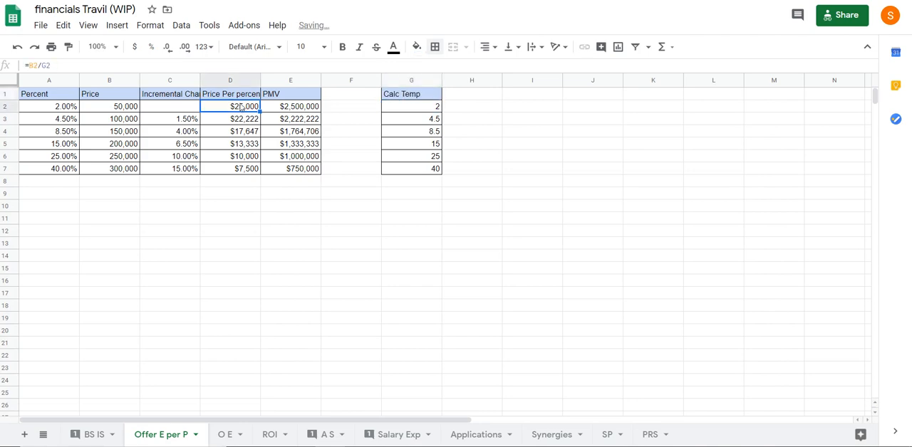
{"action": "left_click", "coordinate": [55, 169]}
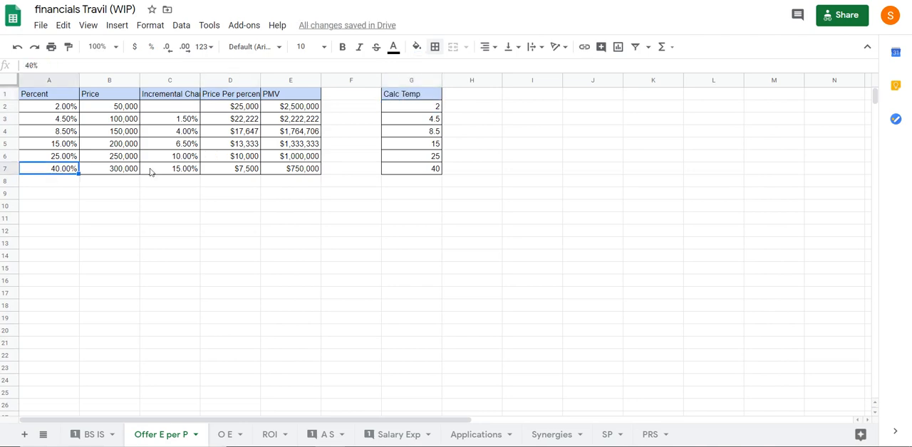
{"action": "left_click", "coordinate": [121, 170]}
{"action": "left_click_drag", "start_coordinate": [304, 108], "coordinate": [289, 169]}
{"action": "left_click", "coordinate": [278, 218]}
{"action": "left_click", "coordinate": [55, 110]}
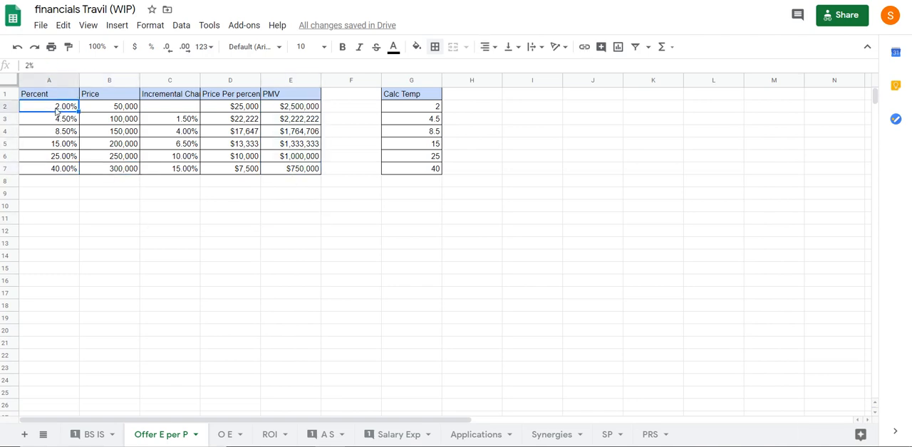
{"action": "left_click", "coordinate": [244, 108]}
{"action": "left_click", "coordinate": [292, 107]}
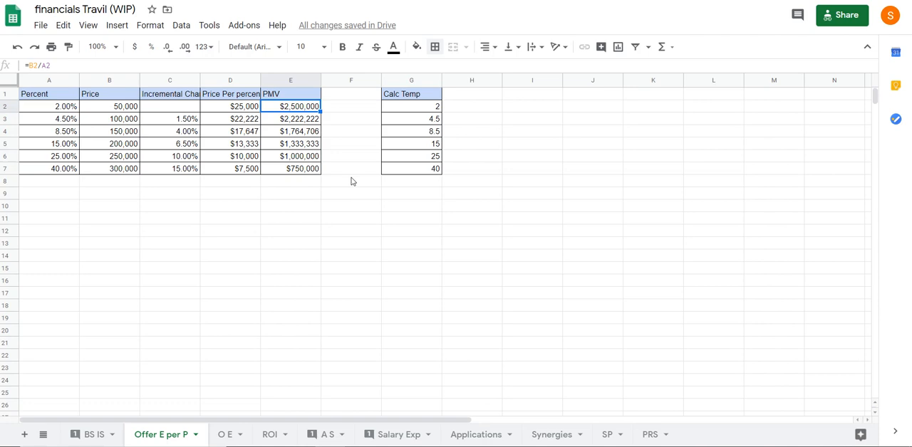
{"action": "left_click", "coordinate": [159, 244]}
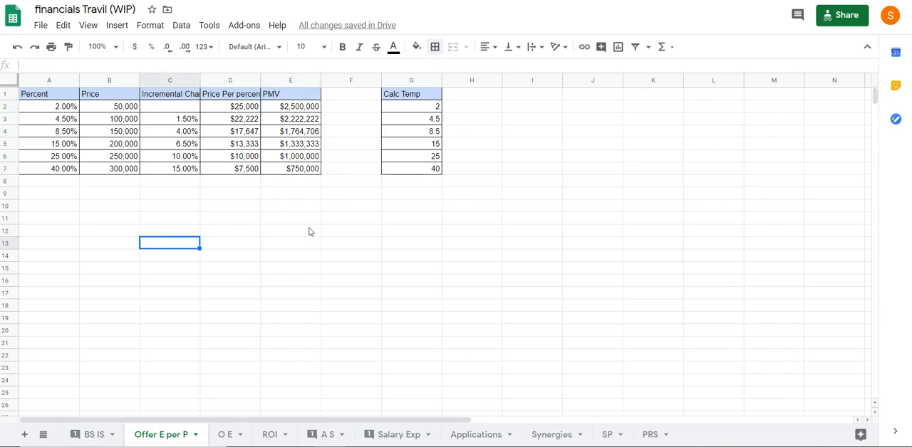
{"action": "left_click", "coordinate": [66, 171]}
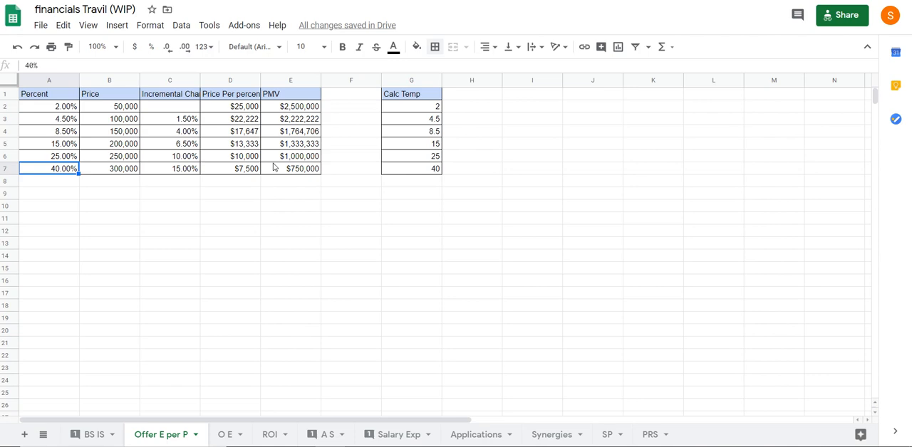
{"action": "left_click", "coordinate": [177, 222]}
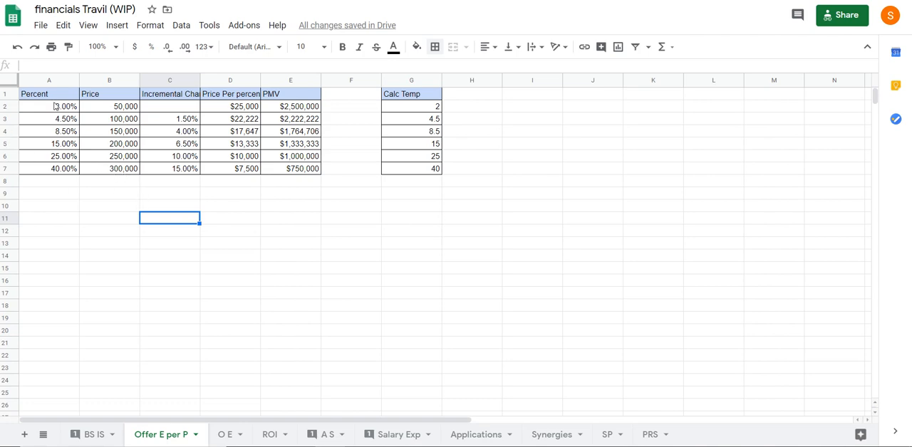
{"action": "left_click", "coordinate": [230, 99]}
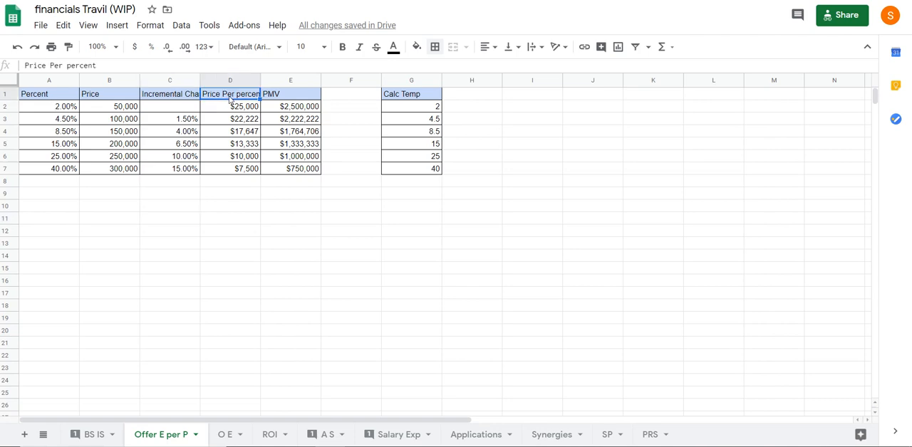
{"action": "left_click", "coordinate": [240, 80]}
{"action": "left_click", "coordinate": [225, 207]}
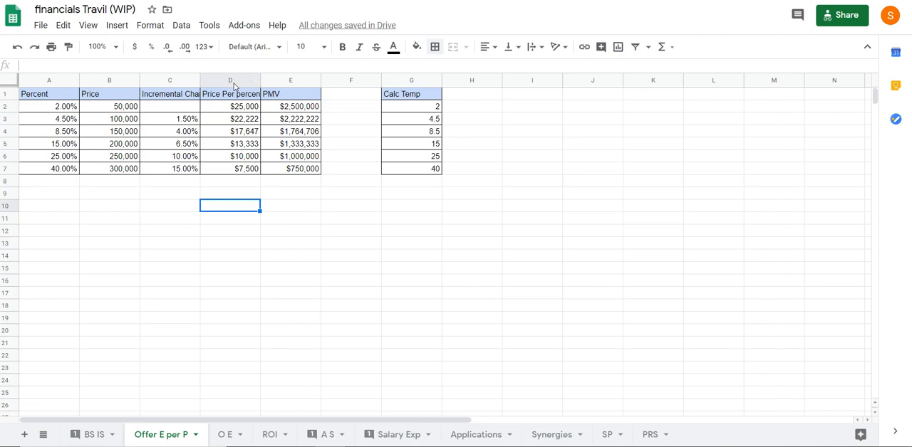
Try charting the Percent and Price data in A1:B7 as a line chart and an area chart, undoing the attempt
{"action": "left_click_drag", "start_coordinate": [48, 94], "coordinate": [124, 174]}
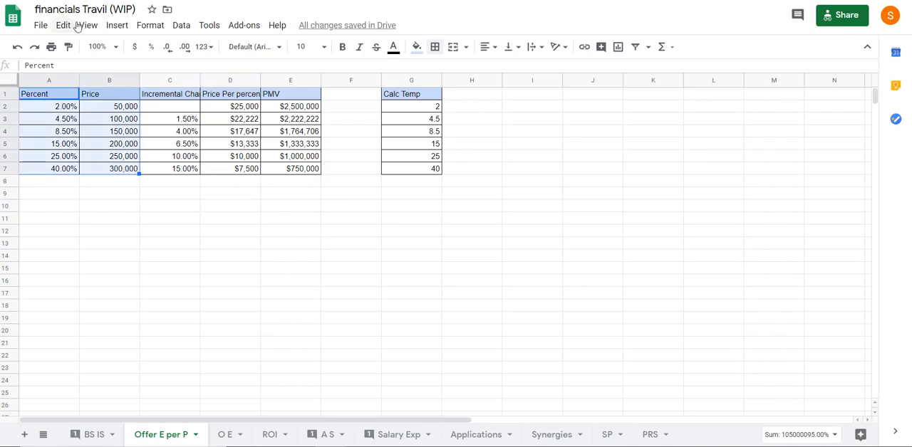
{"action": "left_click", "coordinate": [117, 25]}
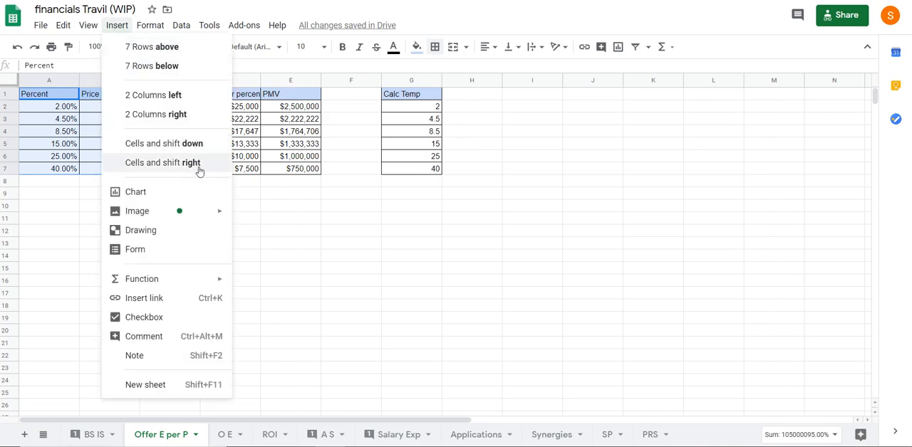
{"action": "key", "text": "Escape"}
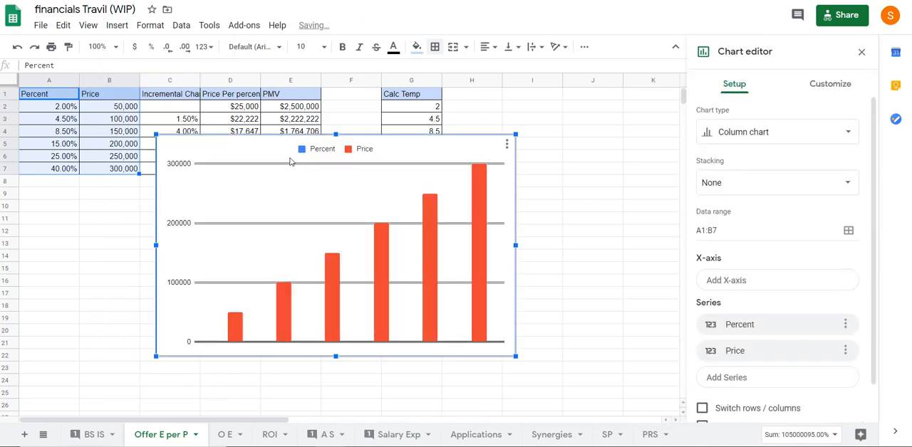
{"action": "left_click", "coordinate": [777, 132]}
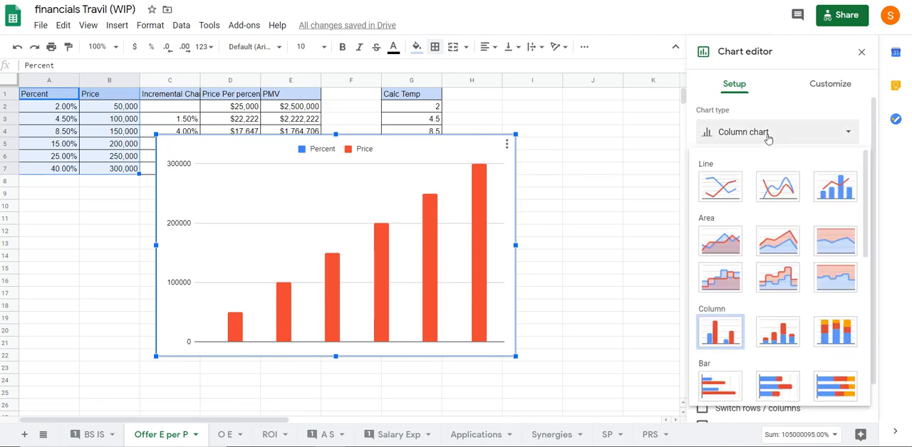
{"action": "left_click", "coordinate": [728, 192]}
{"action": "left_click", "coordinate": [744, 140]}
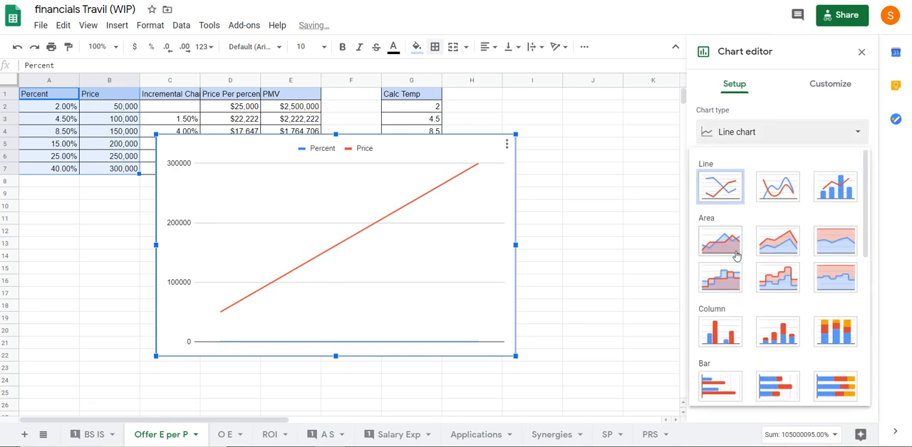
{"action": "left_click", "coordinate": [728, 253]}
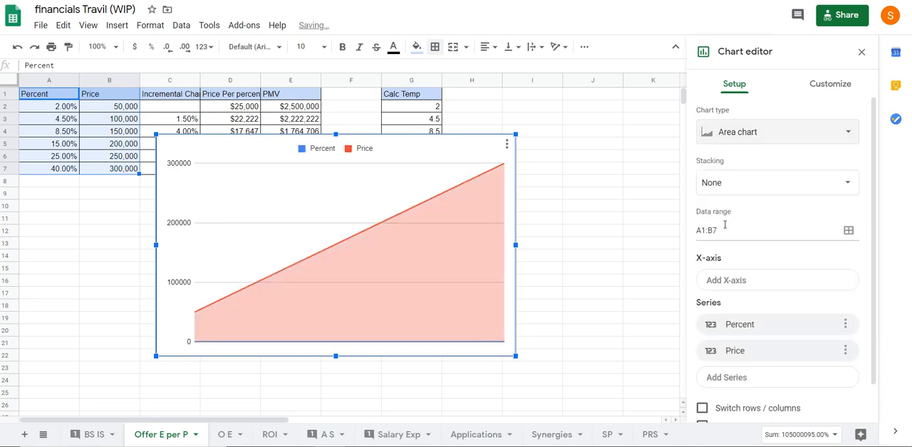
{"action": "key", "text": "ctrl+z"}
{"action": "key", "text": "ctrl+z"}
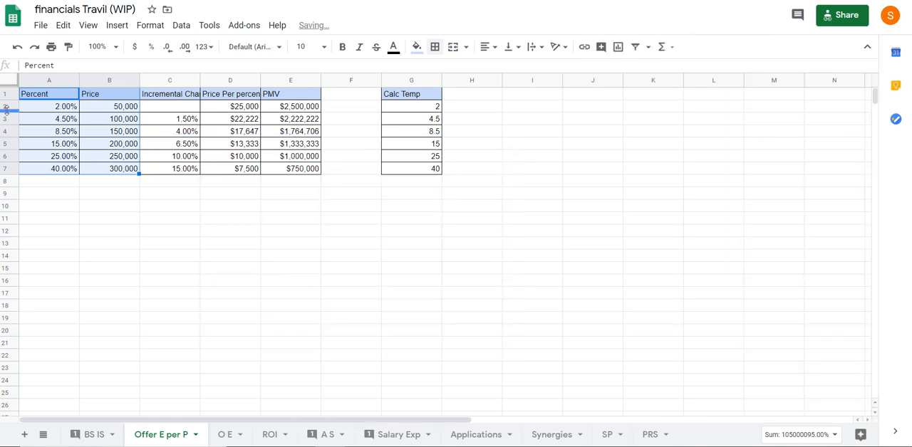
Insert a chart from the Percent and Price data in A1:B7 and change its type to a scatter chart
{"action": "left_click", "coordinate": [117, 25]}
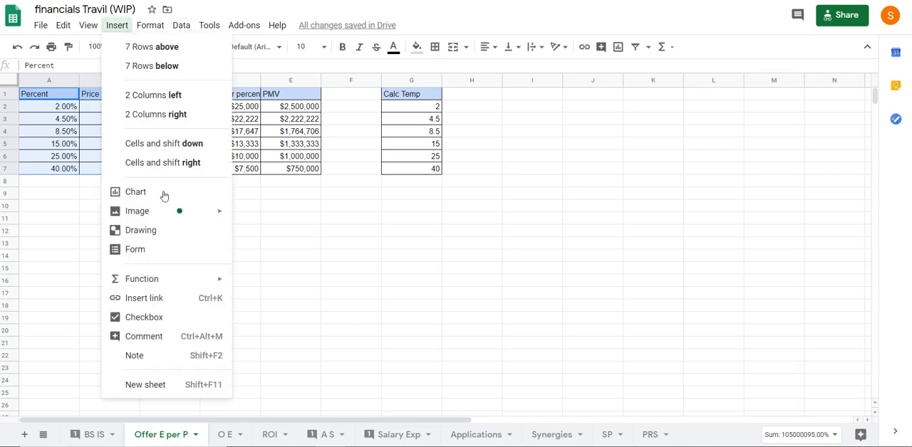
{"action": "left_click", "coordinate": [170, 197]}
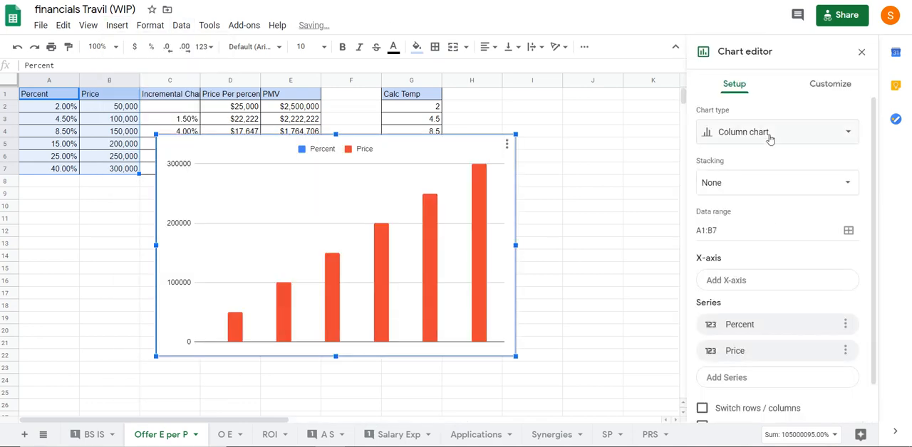
{"action": "left_click", "coordinate": [792, 139]}
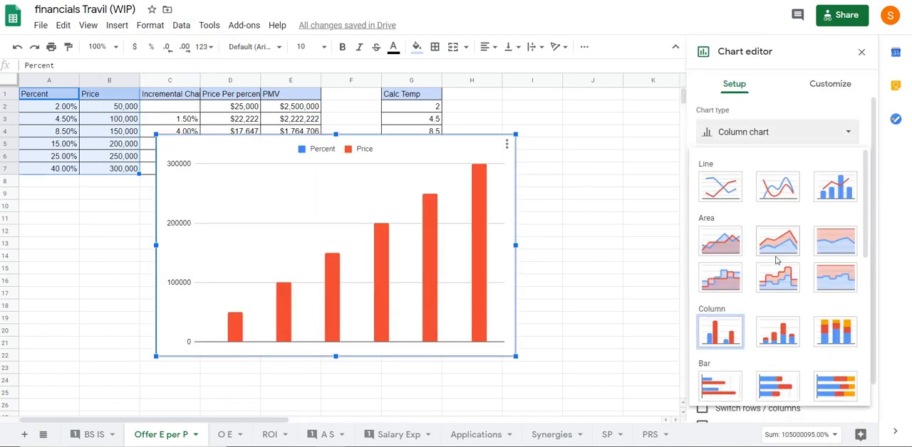
{"action": "scroll", "coordinate": [774, 264], "scroll_direction": "down", "scroll_amount": 5}
{"action": "left_click", "coordinate": [718, 260]}
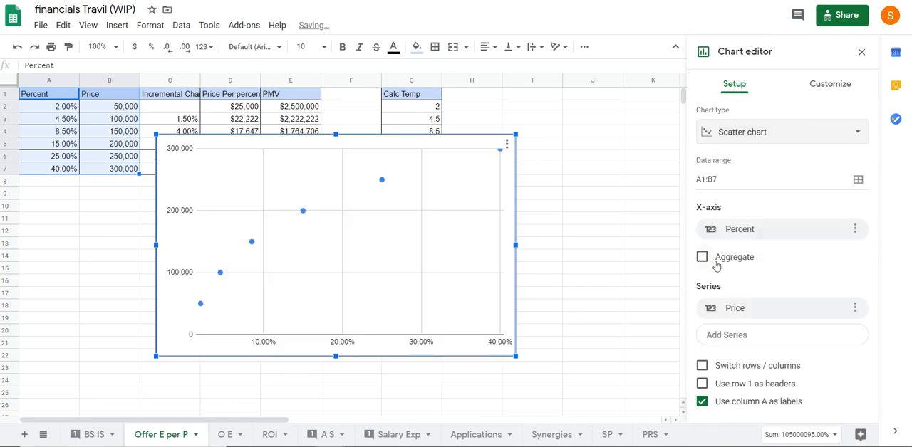
Try the smooth line, line and combo chart types on the percent and price chart
{"action": "left_click", "coordinate": [769, 137]}
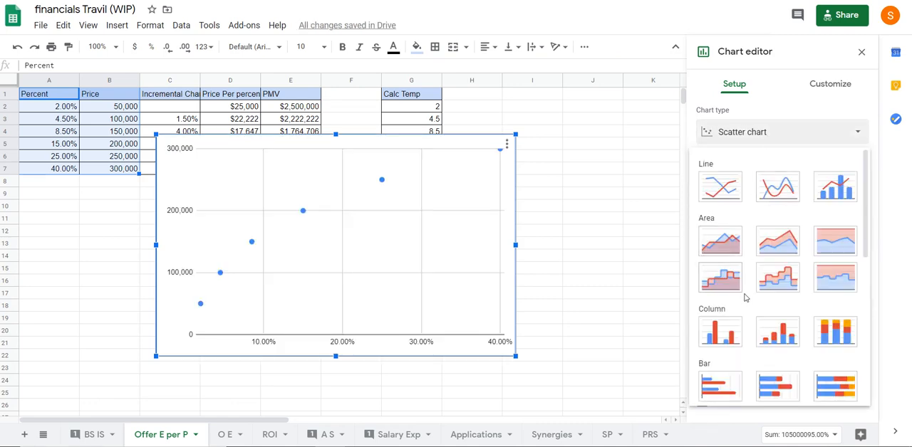
{"action": "scroll", "coordinate": [745, 304], "scroll_direction": "down", "scroll_amount": 2}
{"action": "scroll", "coordinate": [745, 306], "scroll_direction": "down", "scroll_amount": 4}
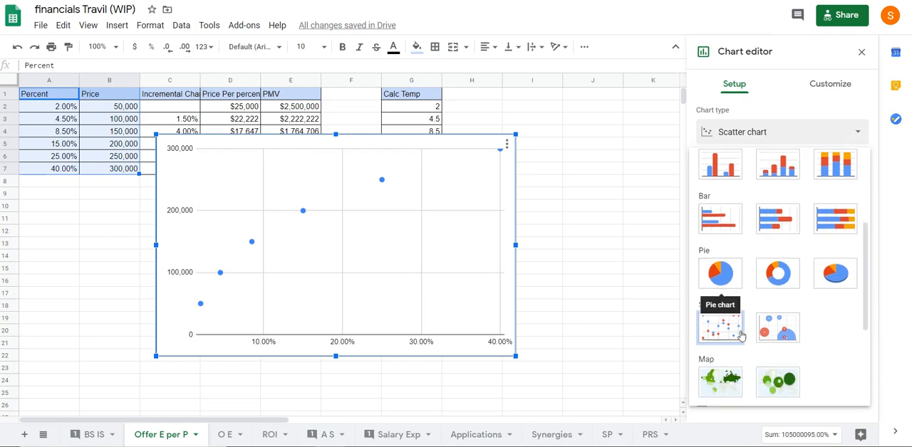
{"action": "scroll", "coordinate": [745, 332], "scroll_direction": "down", "scroll_amount": 2}
{"action": "scroll", "coordinate": [788, 317], "scroll_direction": "up", "scroll_amount": 8}
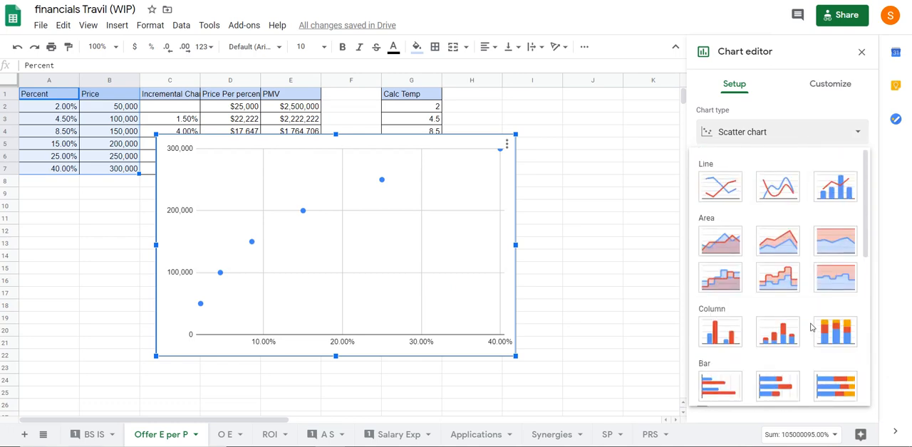
{"action": "left_click", "coordinate": [777, 193]}
{"action": "left_click", "coordinate": [770, 135]}
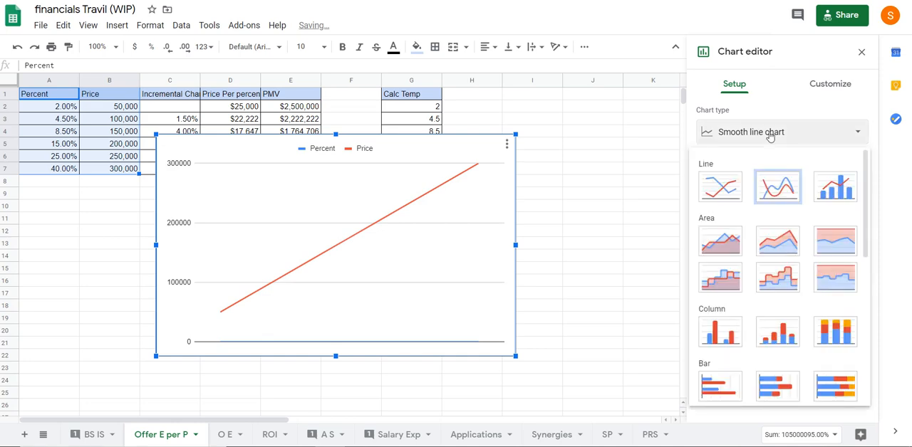
{"action": "left_click", "coordinate": [726, 186]}
{"action": "left_click", "coordinate": [777, 138]}
{"action": "left_click", "coordinate": [825, 187]}
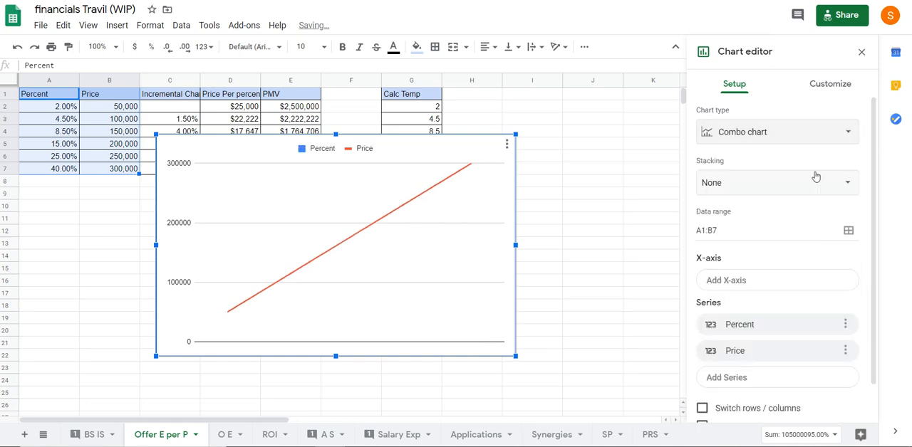
Switch the combo chart of percent and price back to a scatter chart
{"action": "left_click", "coordinate": [769, 130]}
{"action": "scroll", "coordinate": [748, 305], "scroll_direction": "down", "scroll_amount": 10}
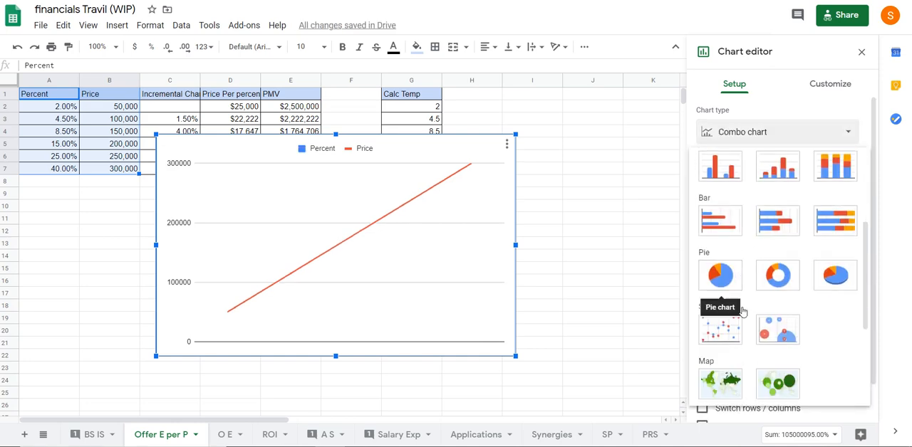
{"action": "scroll", "coordinate": [742, 311], "scroll_direction": "up", "scroll_amount": 2}
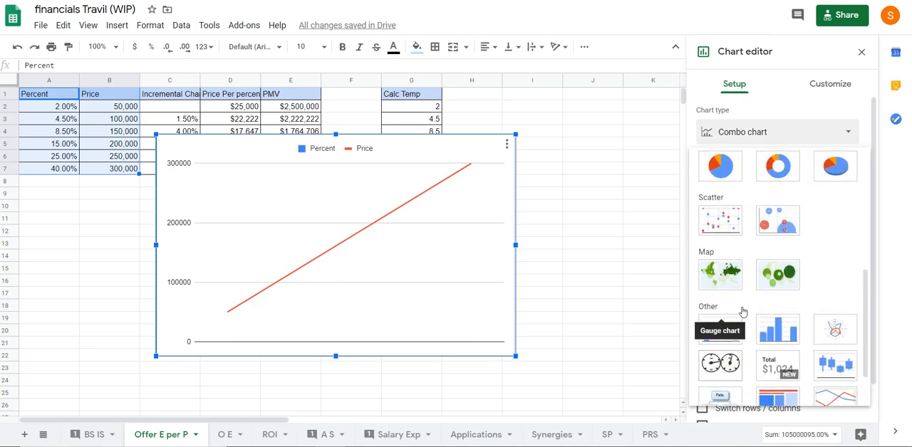
{"action": "left_click", "coordinate": [714, 214]}
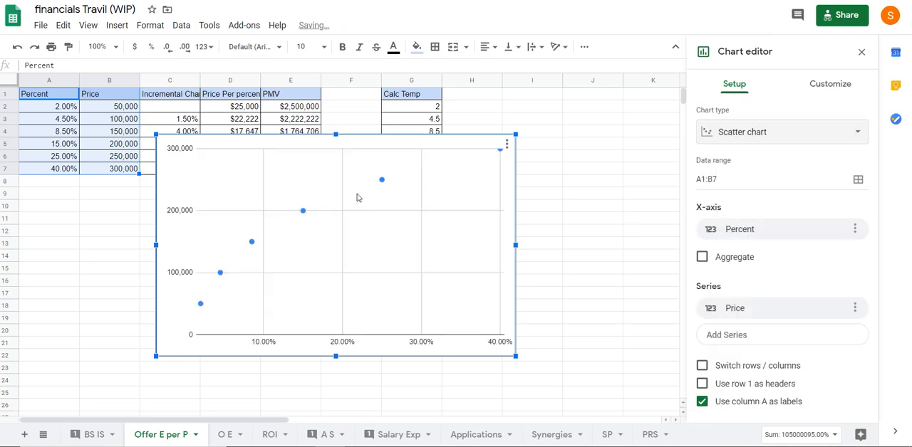
Examine the edit options for the scatter chart's Price data points, including the axis choices
{"action": "left_click", "coordinate": [382, 180]}
{"action": "right_click", "coordinate": [383, 181]}
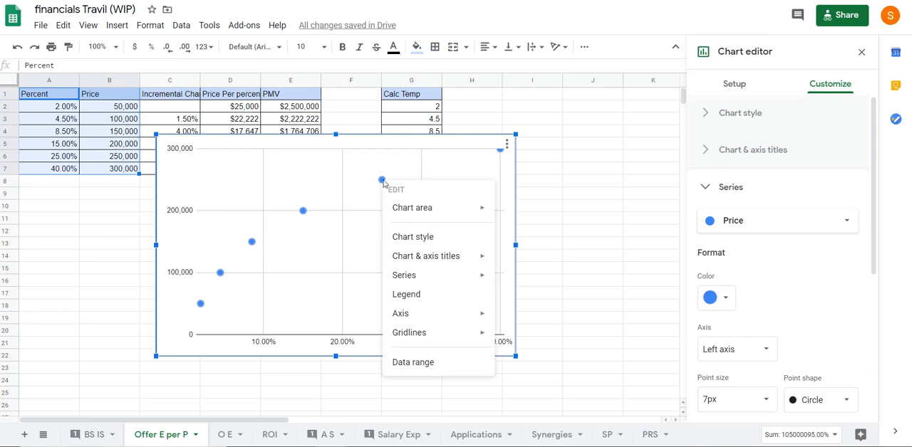
{"action": "mouse_move", "coordinate": [468, 318]}
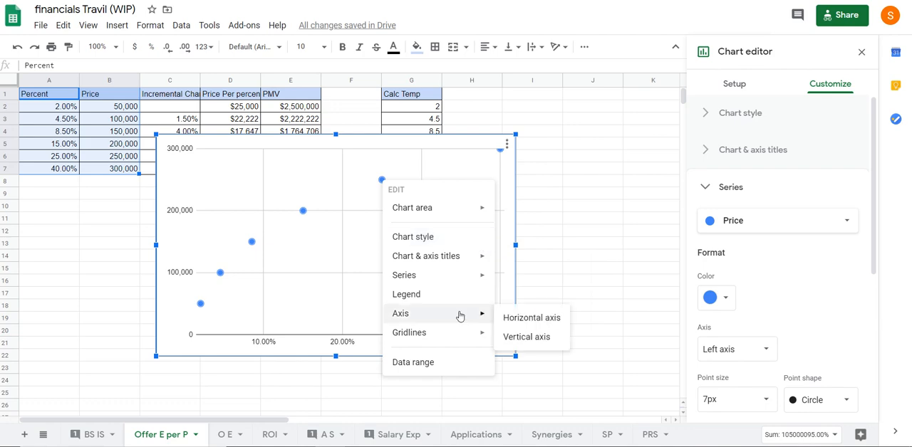
{"action": "mouse_move", "coordinate": [458, 283]}
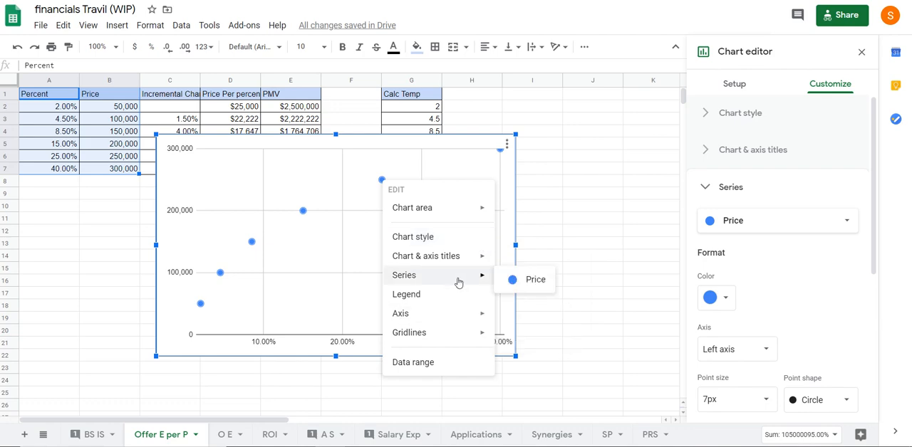
{"action": "left_click", "coordinate": [230, 380]}
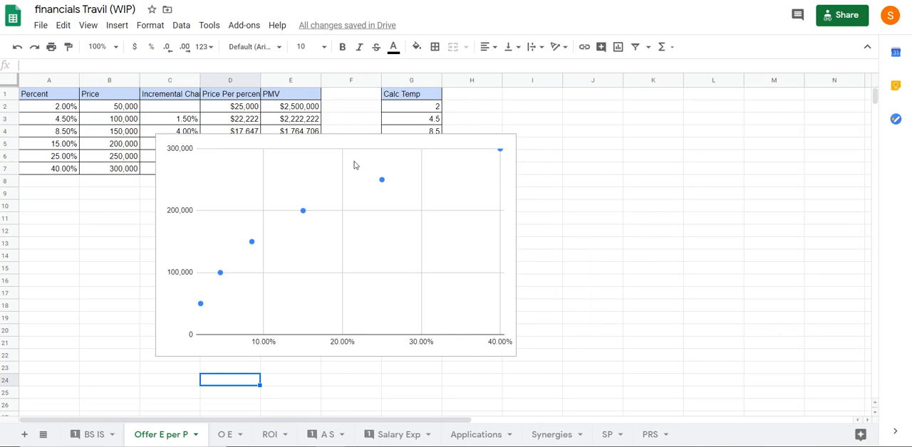
Delete the scatter chart from the Offer E per P sheet
{"action": "left_click", "coordinate": [351, 133]}
{"action": "left_click", "coordinate": [335, 183]}
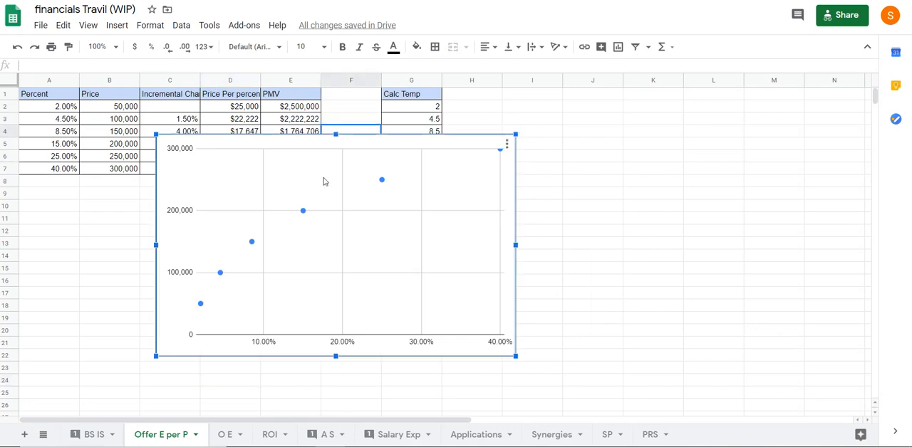
{"action": "key", "text": "Delete"}
{"action": "left_click", "coordinate": [307, 204]}
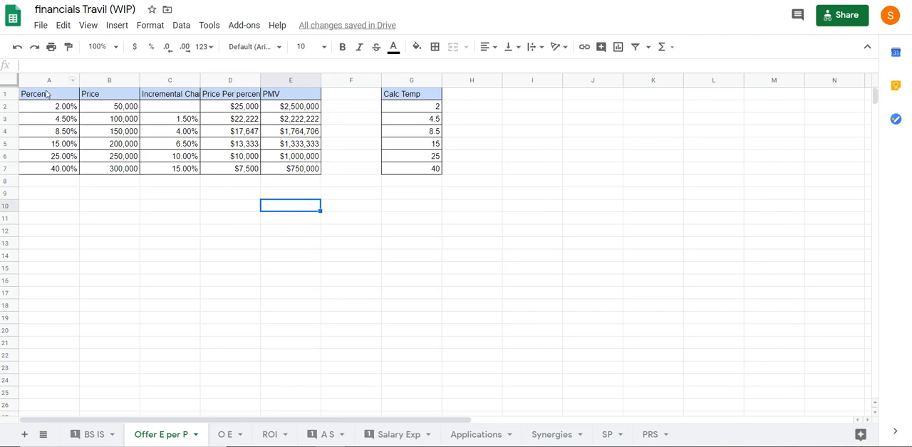
Insert a column chart from the Percent and Price data in A1:B7
{"action": "left_click_drag", "start_coordinate": [43, 94], "coordinate": [125, 169]}
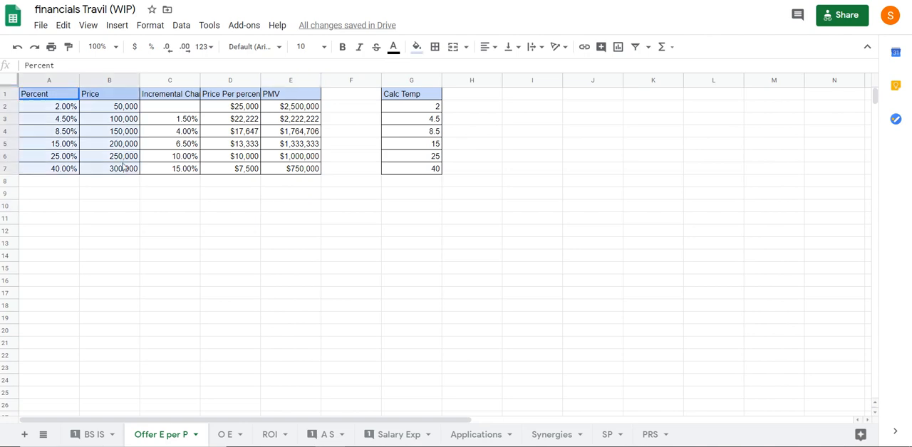
{"action": "left_click", "coordinate": [118, 29]}
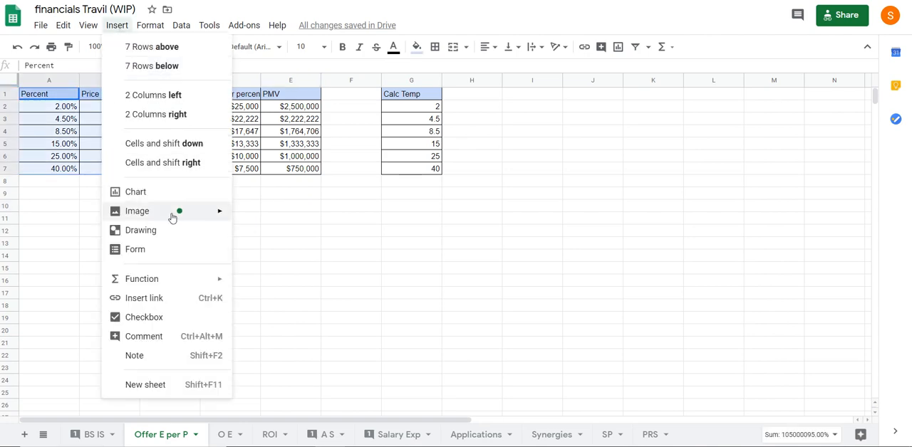
{"action": "key", "text": "Escape"}
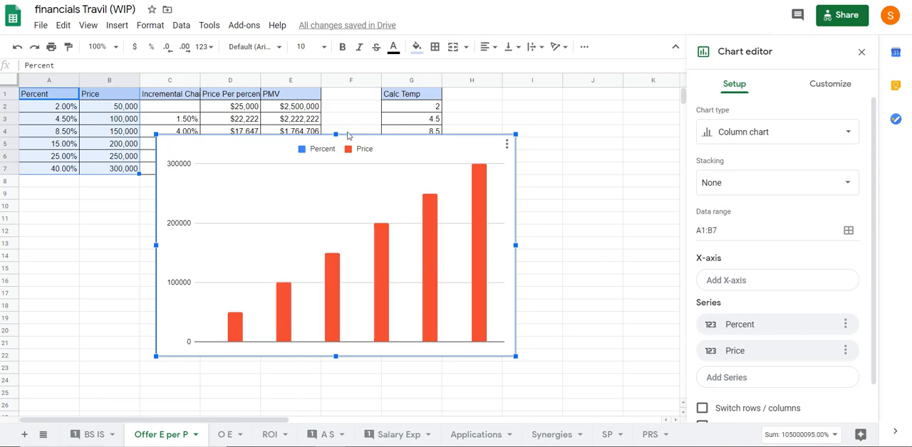
Move the column chart off the data table into the empty area beneath the Calc Temp column
{"action": "left_click_drag", "start_coordinate": [350, 133], "coordinate": [455, 179]}
{"action": "left_click", "coordinate": [376, 141]}
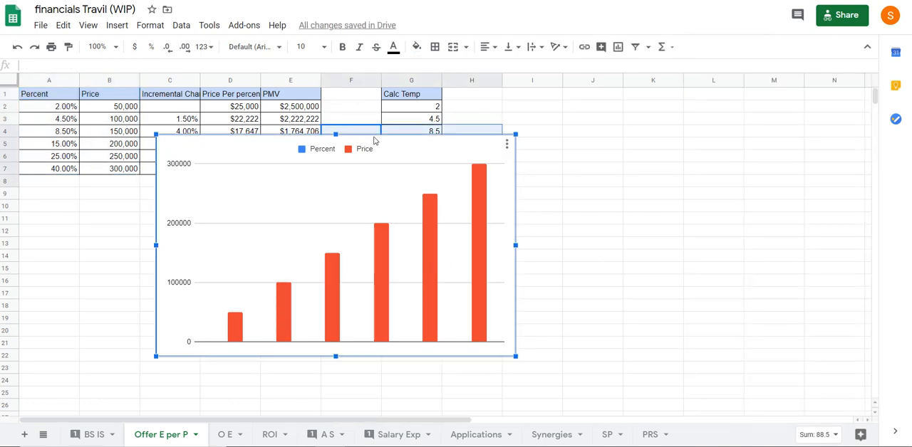
{"action": "left_click_drag", "start_coordinate": [375, 141], "coordinate": [605, 192]}
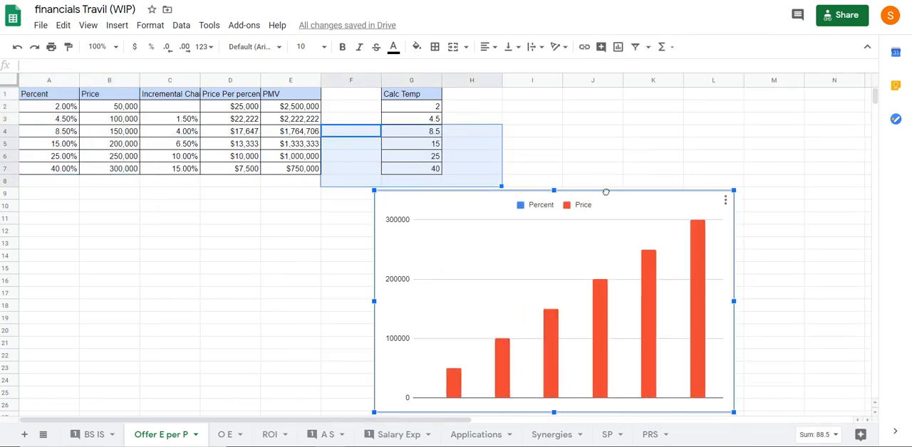
{"action": "left_click", "coordinate": [287, 230]}
{"action": "left_click", "coordinate": [606, 299]}
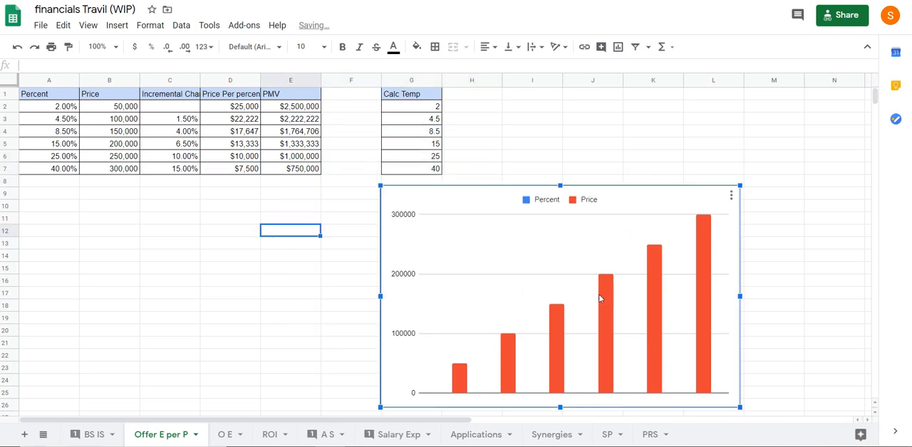
Open the column chart's data range settings and review its setup and customization options
{"action": "right_click", "coordinate": [475, 279]}
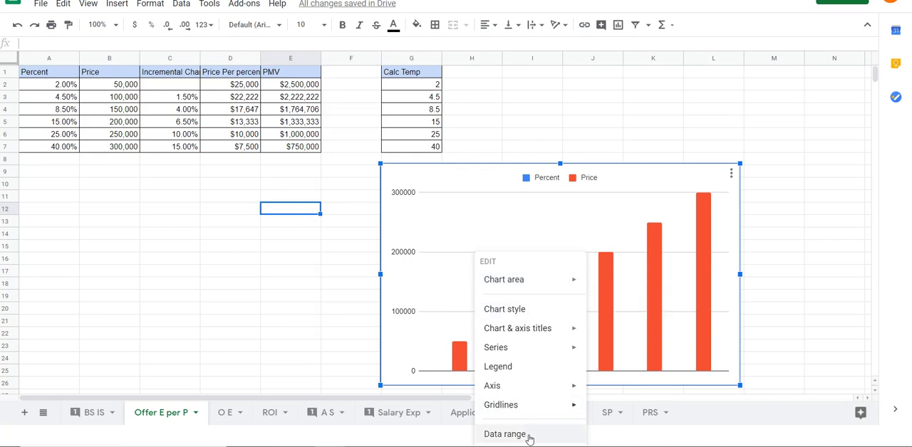
{"action": "left_click", "coordinate": [502, 434]}
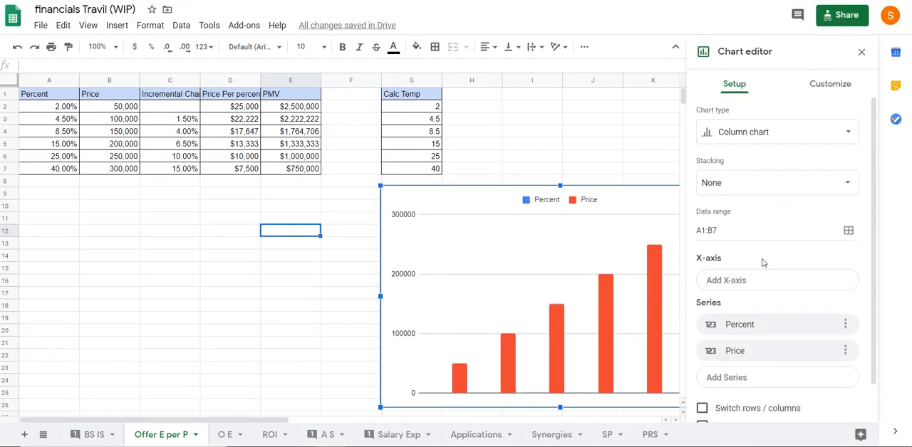
{"action": "left_click", "coordinate": [742, 231]}
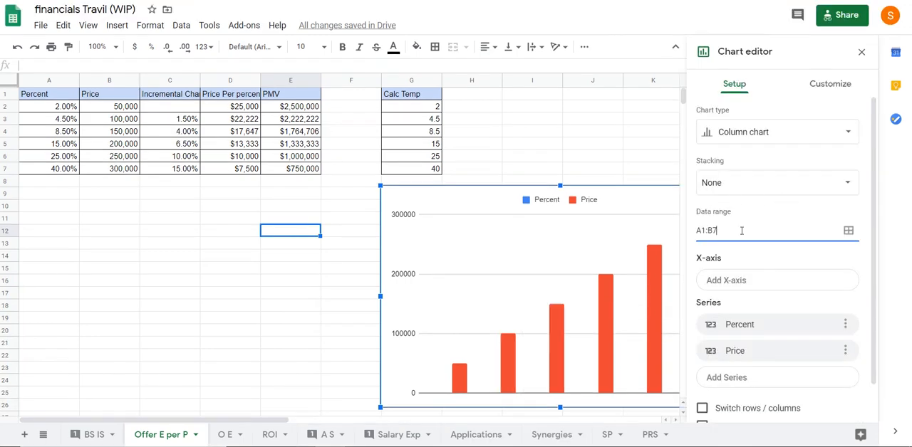
{"action": "scroll", "coordinate": [741, 231], "scroll_direction": "down", "scroll_amount": 1}
{"action": "scroll", "coordinate": [753, 255], "scroll_direction": "up", "scroll_amount": 1}
{"action": "left_click", "coordinate": [825, 87]}
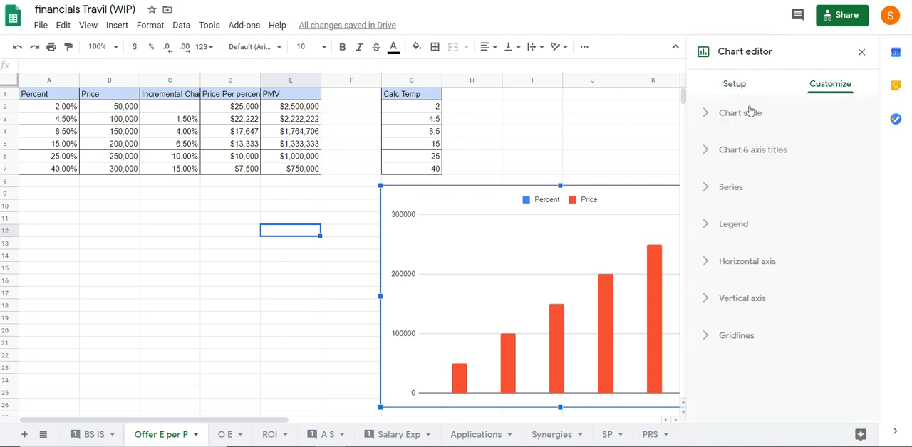
{"action": "left_click", "coordinate": [729, 87]}
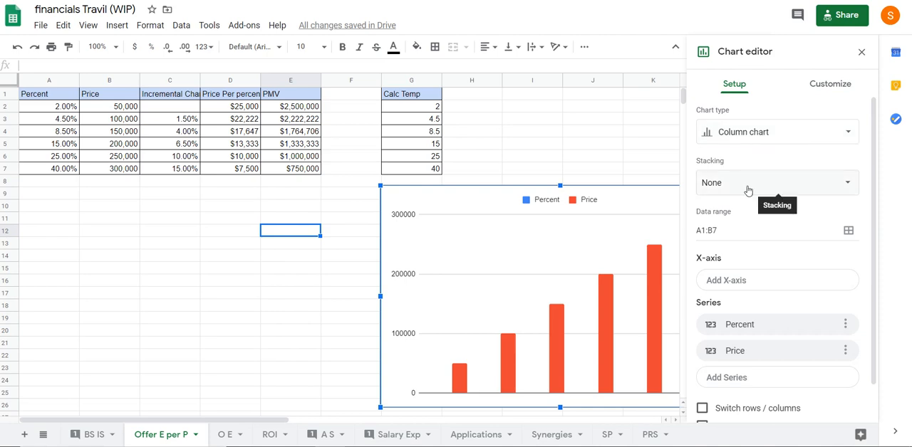
Change the chart's first data range to A1:A7 and add an empty second range
{"action": "left_click", "coordinate": [847, 231]}
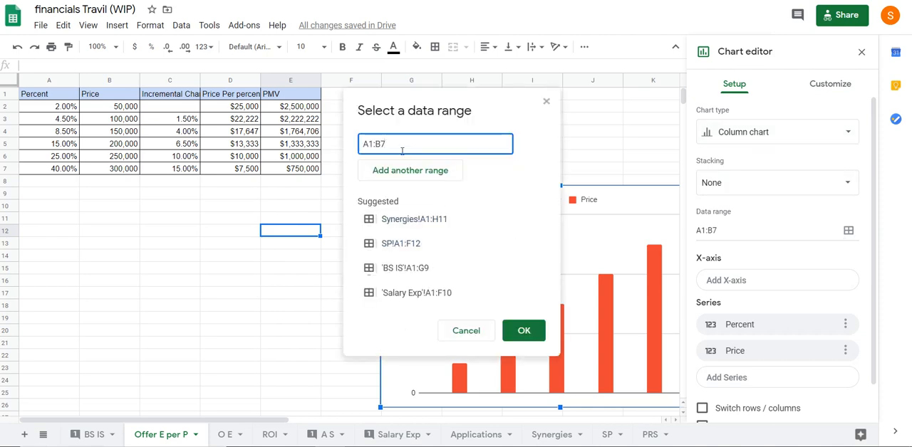
{"action": "key", "text": "Left"}
{"action": "key", "text": "BackSpace"}
{"action": "type", "text": "e"}
{"action": "key", "text": "BackSpace"}
{"action": "type", "text": "a"}
{"action": "key", "text": "BackSpace"}
{"action": "left_click", "coordinate": [378, 144]}
{"action": "type", "text": "a"}
{"action": "left_click", "coordinate": [428, 174]}
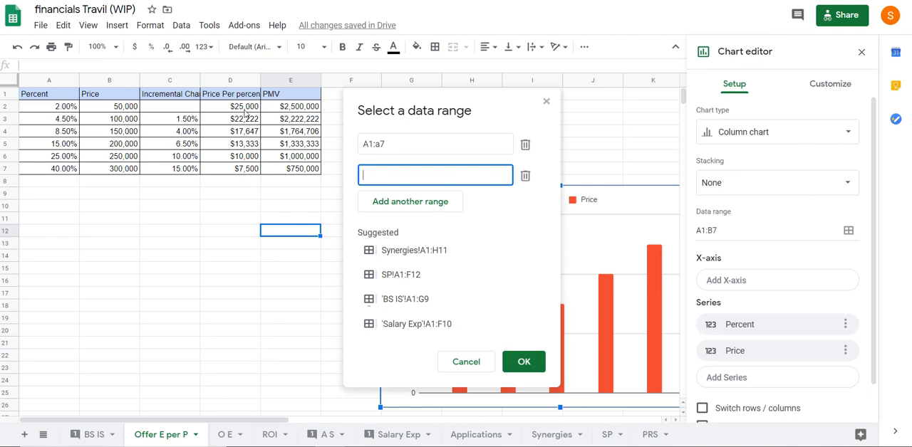
Set the chart's second data range to D1:D7 and apply both ranges
{"action": "left_click_drag", "start_coordinate": [390, 146], "coordinate": [355, 148]}
{"action": "key", "text": "ctrl+c"}
{"action": "left_click", "coordinate": [364, 176]}
{"action": "key", "text": "ctrl+v"}
{"action": "key", "text": "BackSpace"}
{"action": "type", "text": "w"}
{"action": "key", "text": "BackSpace"}
{"action": "type", "text": "d"}
{"action": "type", "text": "d"}
{"action": "left_click", "coordinate": [524, 362]}
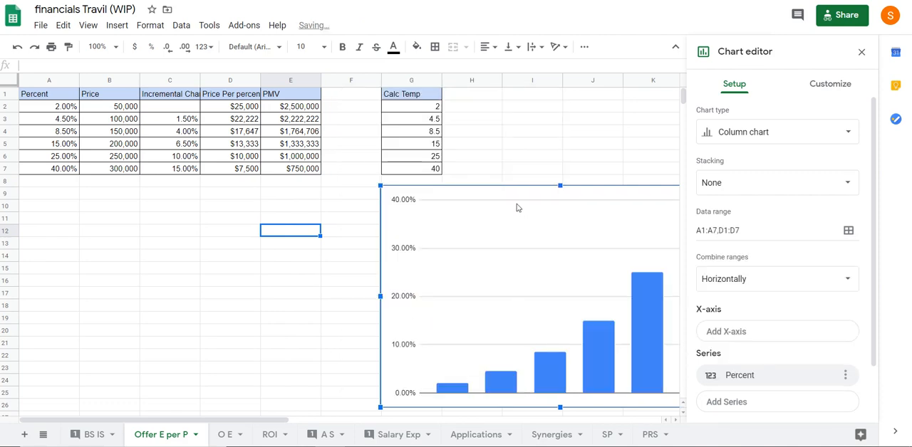
Shrink the column chart and shift it toward column F, then check its series and axis options
{"action": "left_click_drag", "start_coordinate": [447, 206], "coordinate": [377, 195]}
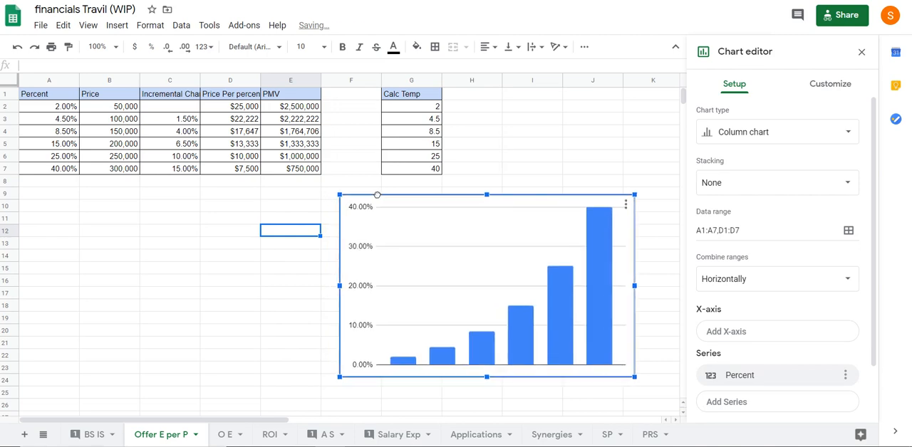
{"action": "left_click", "coordinate": [480, 358]}
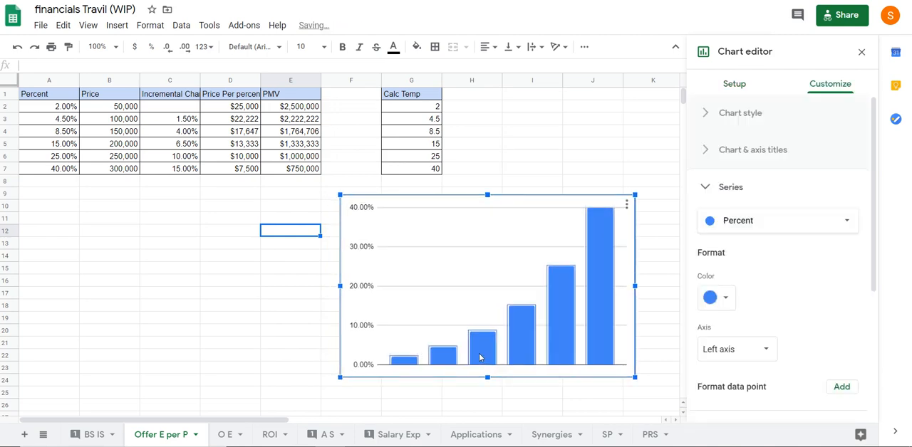
{"action": "right_click", "coordinate": [473, 274]}
{"action": "mouse_move", "coordinate": [516, 212]}
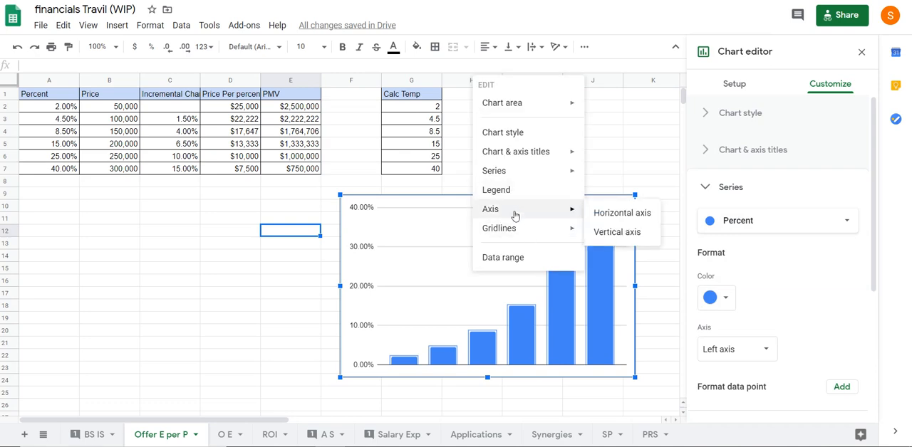
{"action": "mouse_move", "coordinate": [562, 153]}
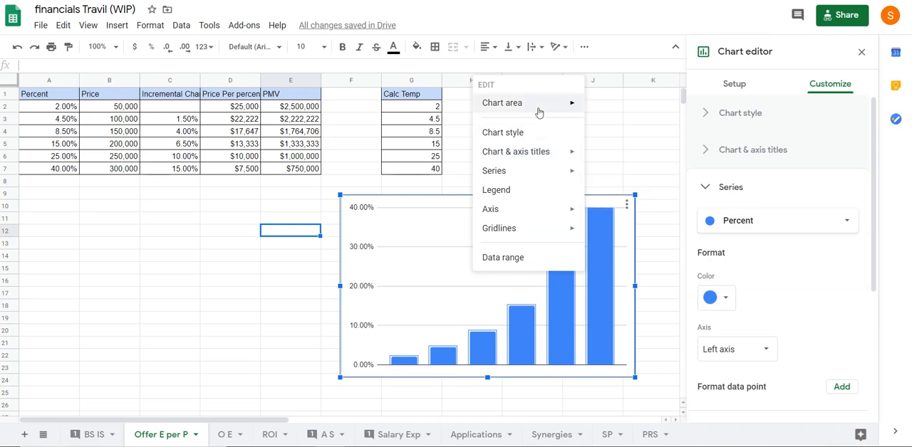
{"action": "left_click", "coordinate": [247, 317]}
{"action": "left_click", "coordinate": [436, 235]}
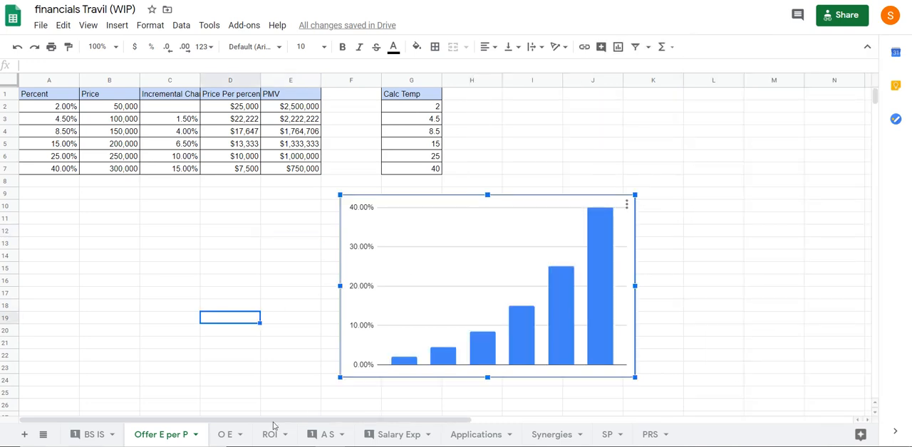
On the O E sheet, move the equity table's Total row up to row 7, directly beneath the last entity
{"action": "left_click", "coordinate": [221, 435]}
{"action": "left_click", "coordinate": [124, 297]}
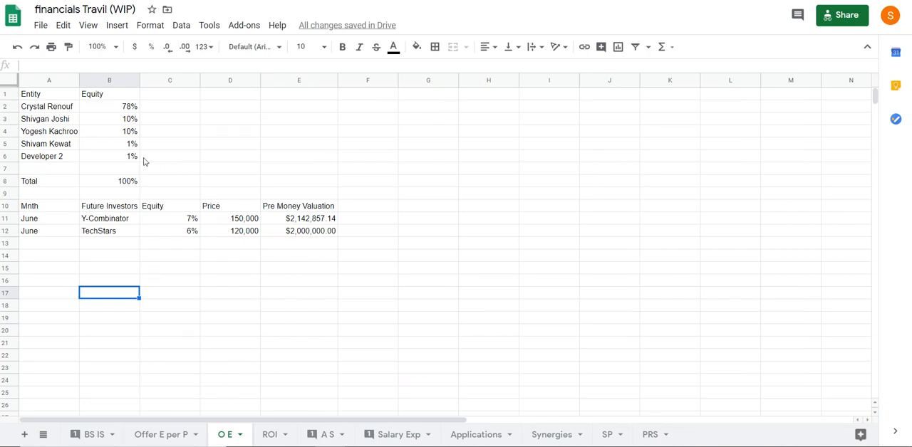
{"action": "left_click_drag", "start_coordinate": [51, 112], "coordinate": [131, 158]}
{"action": "left_click", "coordinate": [194, 171]}
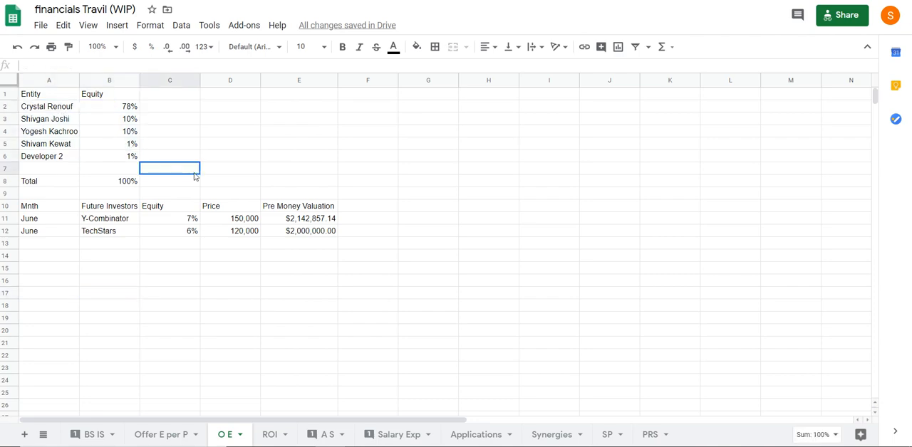
{"action": "left_click_drag", "start_coordinate": [40, 181], "coordinate": [110, 169]}
{"action": "left_click", "coordinate": [99, 231]}
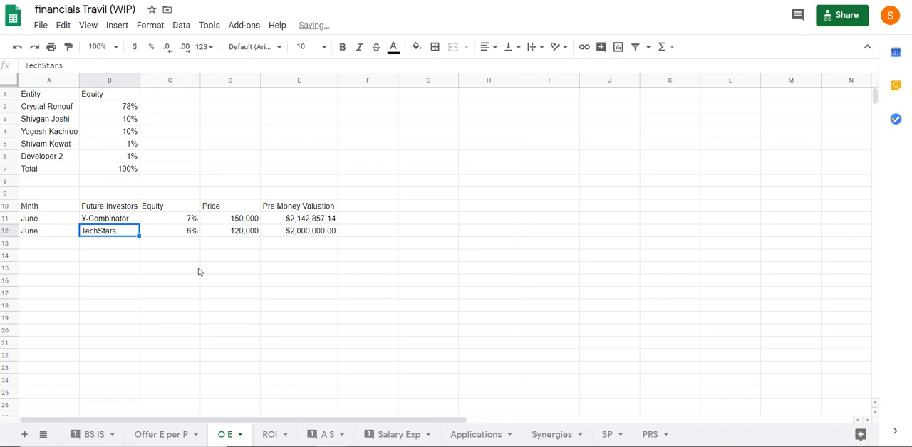
{"action": "left_click", "coordinate": [164, 109]}
{"action": "left_click", "coordinate": [169, 300]}
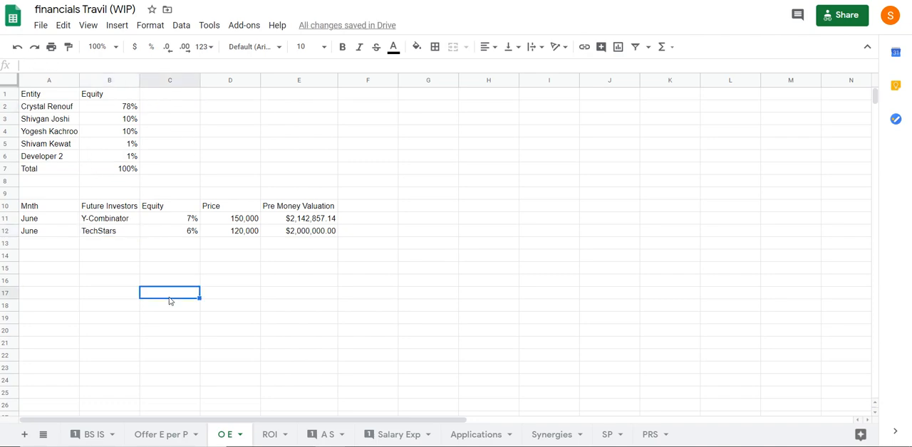
{"action": "left_click", "coordinate": [178, 97]}
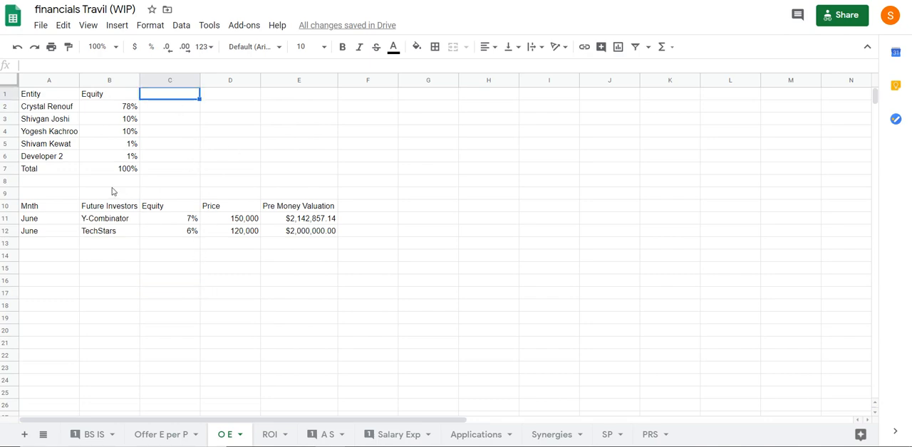
{"action": "left_click", "coordinate": [170, 143]}
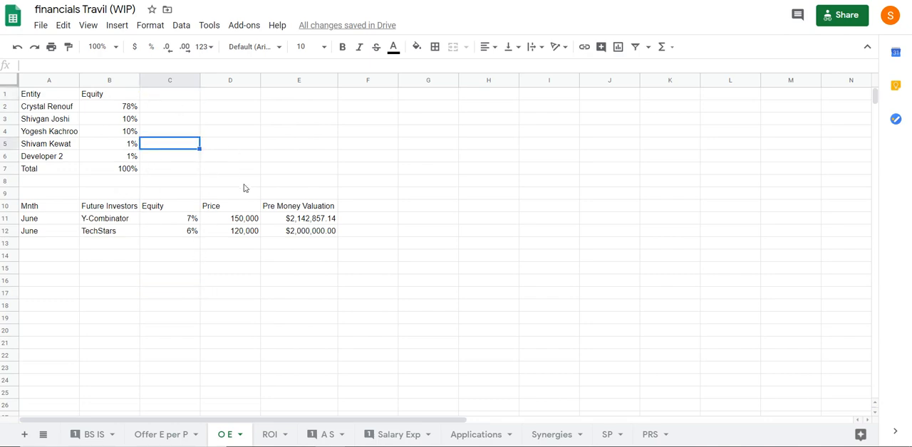
Enter the header "Payment Bulk Incremental" in cell D1 of the O E sheet
{"action": "left_click", "coordinate": [230, 98]}
{"action": "type", "text": "Payment"}
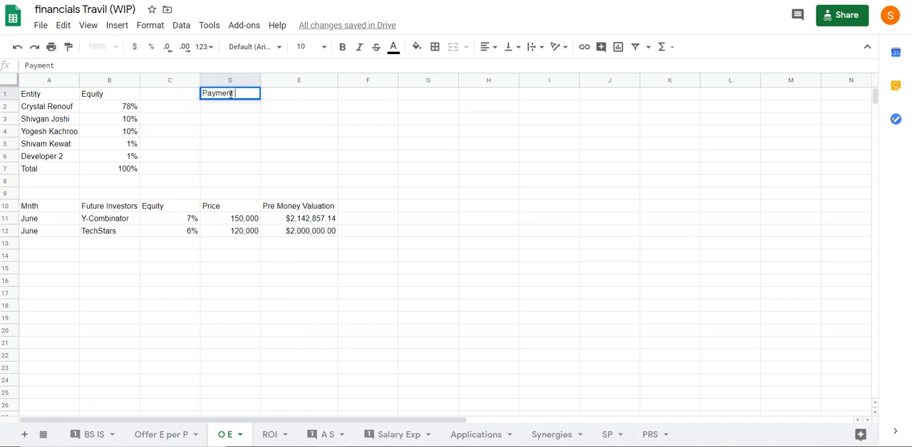
{"action": "type", "text": " ="}
{"action": "key", "text": "BackSpace"}
{"action": "type", "text": "0"}
{"action": "type", "text": "Bulk"}
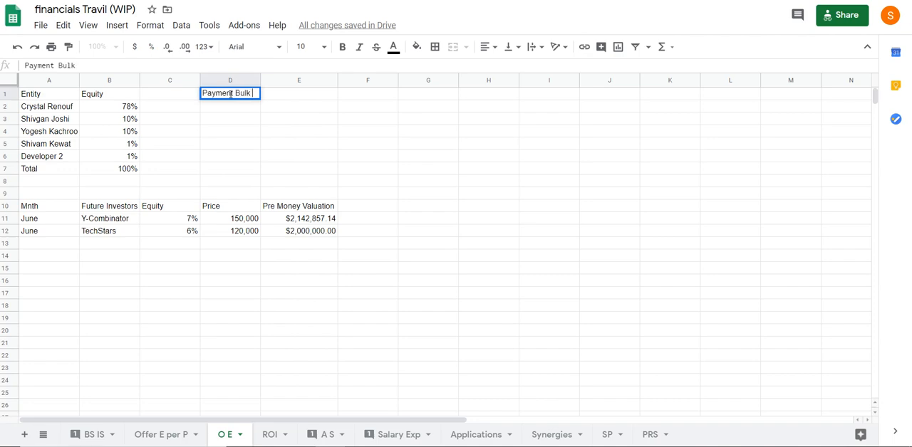
{"action": "type", "text": " inc"}
{"action": "key", "text": "BackSpace"}
{"action": "key", "text": "BackSpace"}
{"action": "key", "text": "BackSpace"}
{"action": "type", "text": "Inc"}
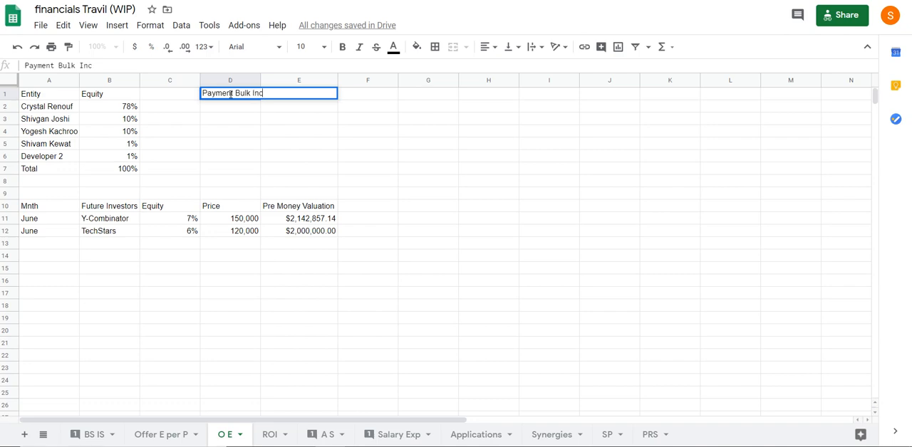
{"action": "type", "text": "remental"}
{"action": "key", "text": "Return"}
Enter "Incremental" in cell D6 as the payment type for Developer 2
{"action": "key", "text": "Left"}
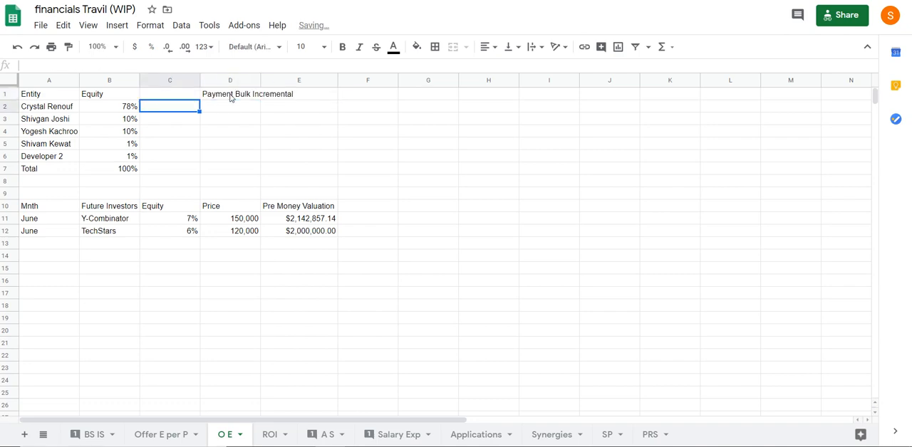
{"action": "key", "text": "Left"}
{"action": "key", "text": "Down"}
{"action": "key", "text": "Down"}
{"action": "key", "text": "Right"}
{"action": "key", "text": "Right"}
{"action": "key", "text": "Down"}
{"action": "key", "text": "Down"}
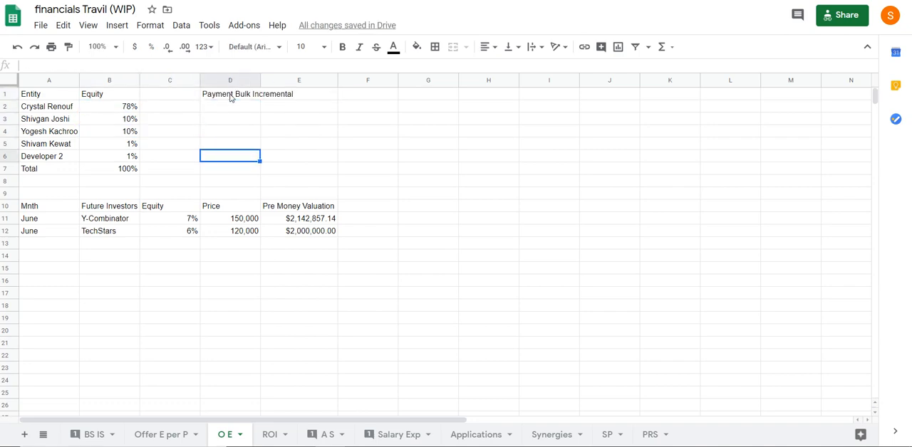
{"action": "type", "text": "Incremental"}
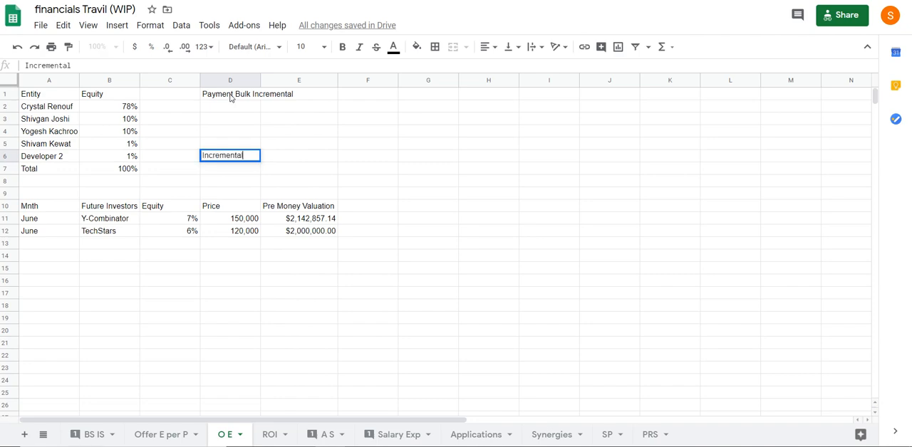
{"action": "key", "text": "Return"}
{"action": "key", "text": "Up"}
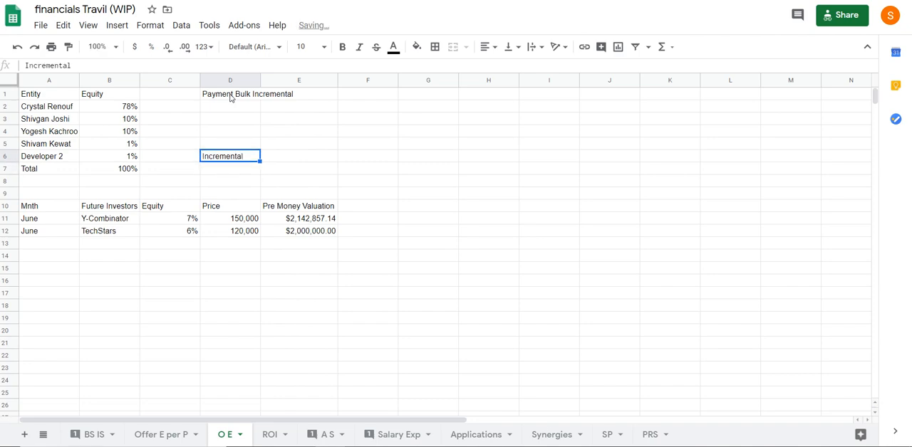
Fill the Incremental payment type up from D6 into D5 and check both entities' rows
{"action": "left_click_drag", "start_coordinate": [259, 156], "coordinate": [257, 144]}
{"action": "left_click", "coordinate": [241, 171]}
{"action": "left_click", "coordinate": [102, 245]}
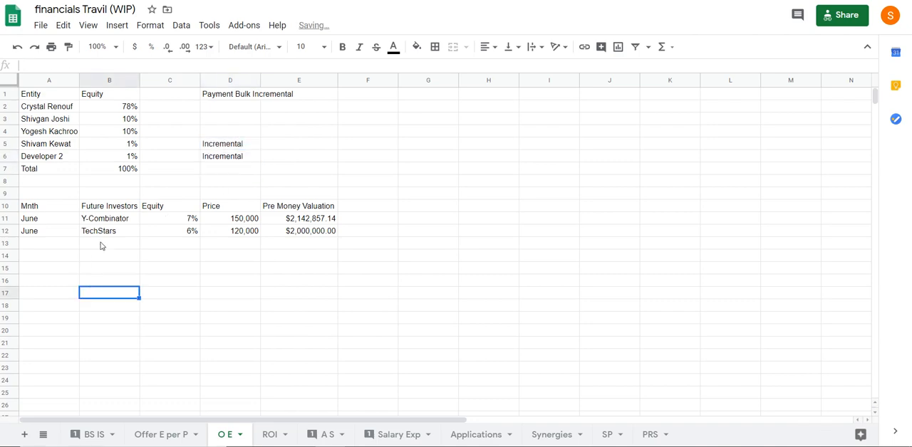
{"action": "left_click_drag", "start_coordinate": [49, 143], "coordinate": [252, 157]}
{"action": "left_click", "coordinate": [185, 299]}
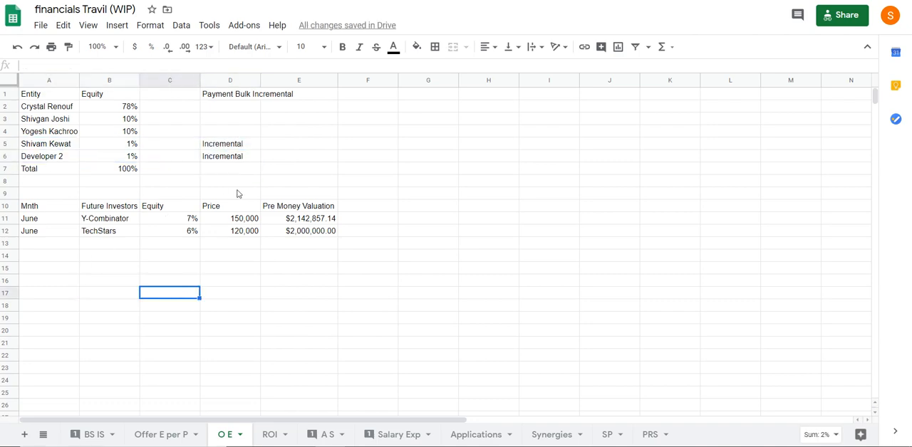
Enter "Bulk" in cell D4 as the payment type for the third entity
{"action": "left_click", "coordinate": [237, 125]}
{"action": "type", "text": "Bu"}
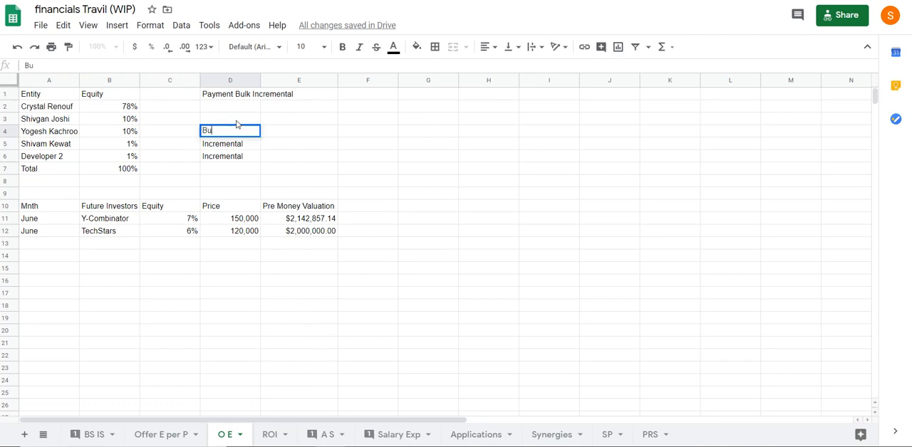
{"action": "type", "text": "ild"}
{"action": "key", "text": "BackSpace"}
{"action": "key", "text": "BackSpace"}
{"action": "key", "text": "BackSpace"}
{"action": "type", "text": "ld"}
{"action": "key", "text": "Return"}
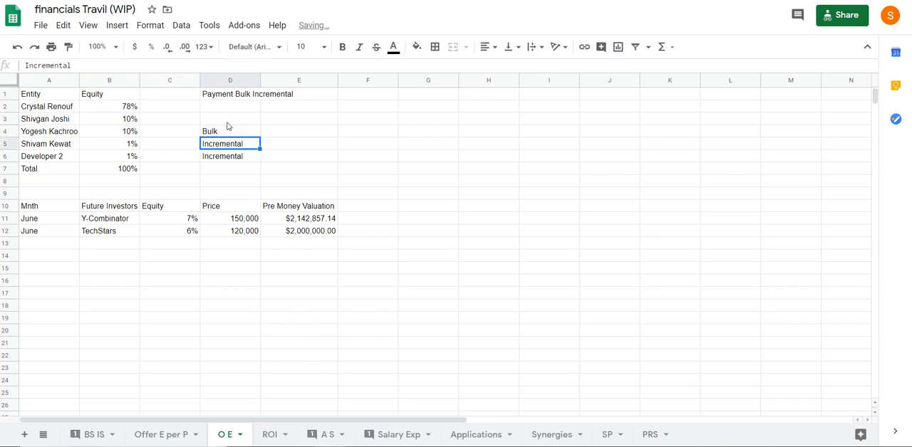
Fill the Bulk payment type up from D4 into D3 and D2
{"action": "left_click", "coordinate": [240, 128]}
{"action": "left_click_drag", "start_coordinate": [261, 136], "coordinate": [261, 108]}
{"action": "left_click", "coordinate": [196, 281]}
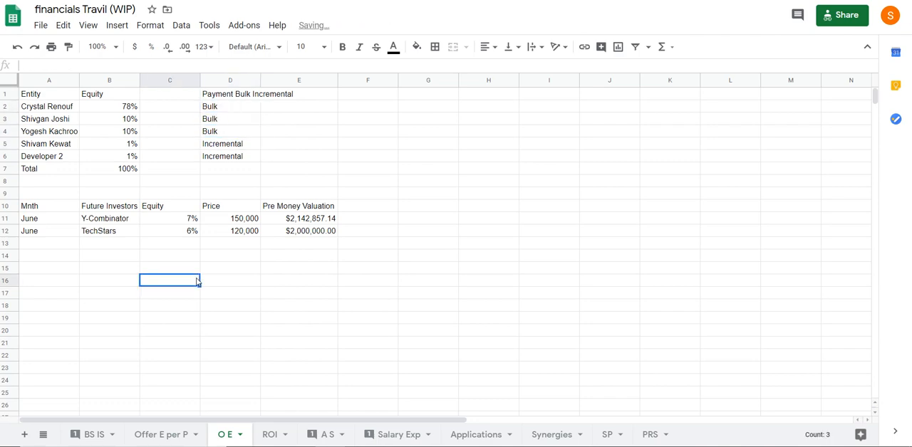
Open the ROI sheet and examine the percent and price entries for May and August
{"action": "left_click", "coordinate": [269, 435]}
{"action": "left_click", "coordinate": [225, 356]}
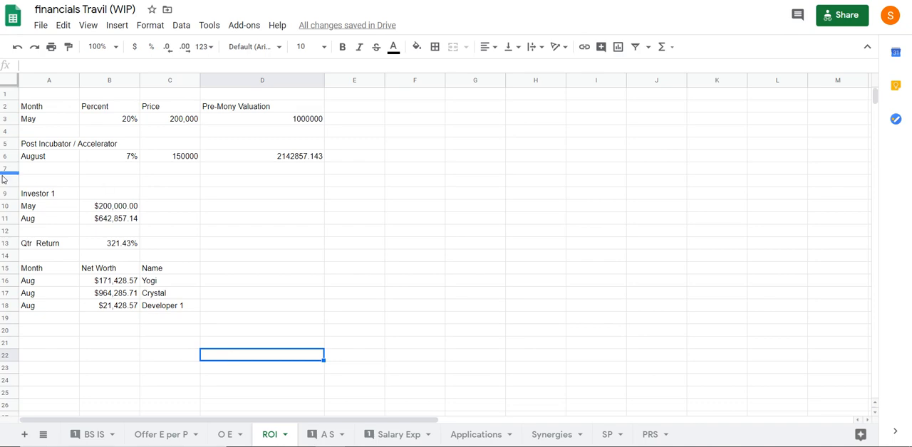
{"action": "left_click", "coordinate": [50, 147]}
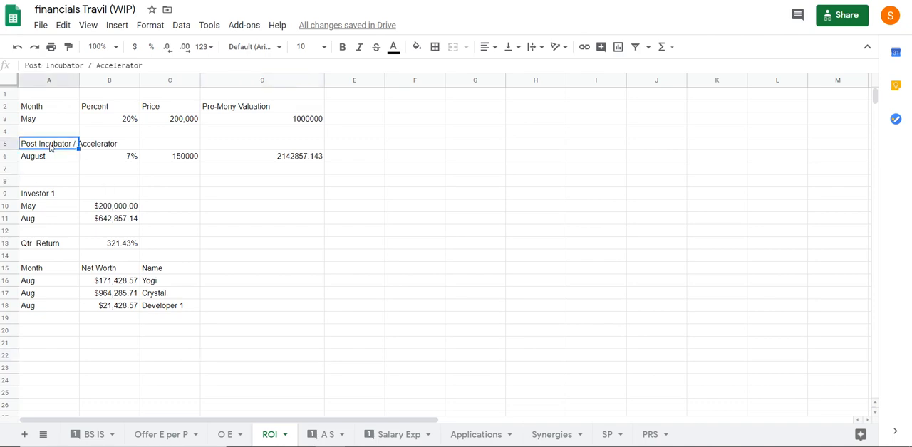
{"action": "left_click", "coordinate": [133, 163]}
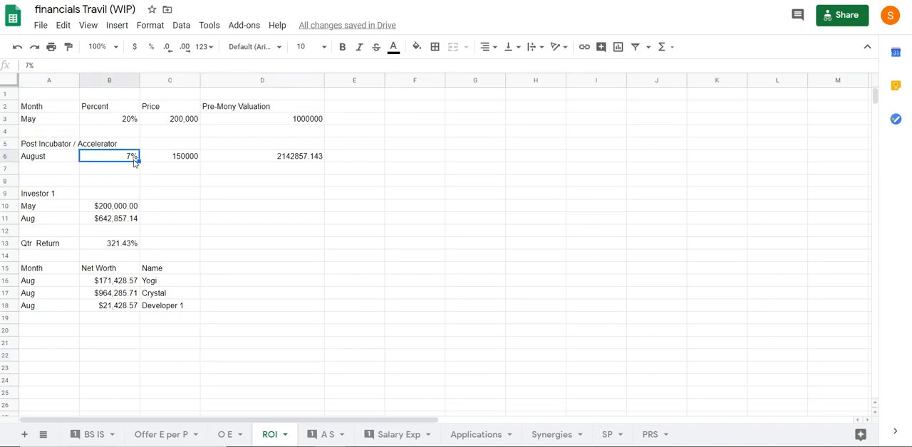
{"action": "left_click", "coordinate": [174, 161]}
{"action": "left_click", "coordinate": [191, 119]}
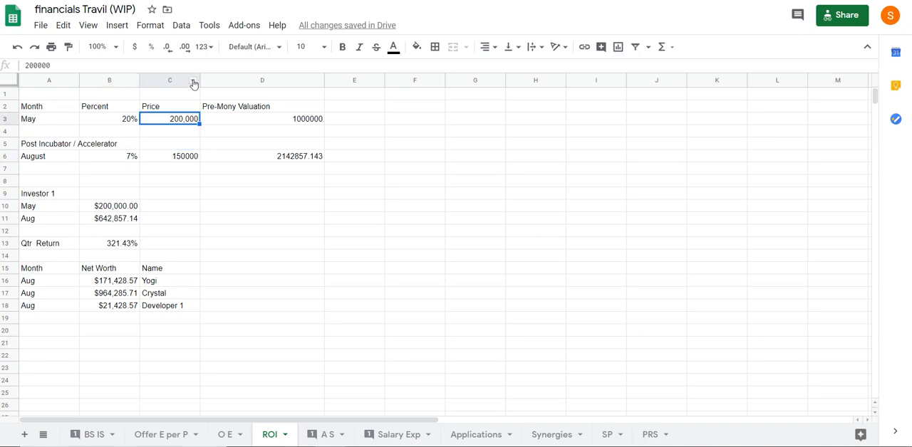
Format the May and August prices in C3 and C6 as currency without decimals
{"action": "left_click", "coordinate": [133, 47]}
{"action": "left_click", "coordinate": [170, 145]}
{"action": "left_click", "coordinate": [168, 158]}
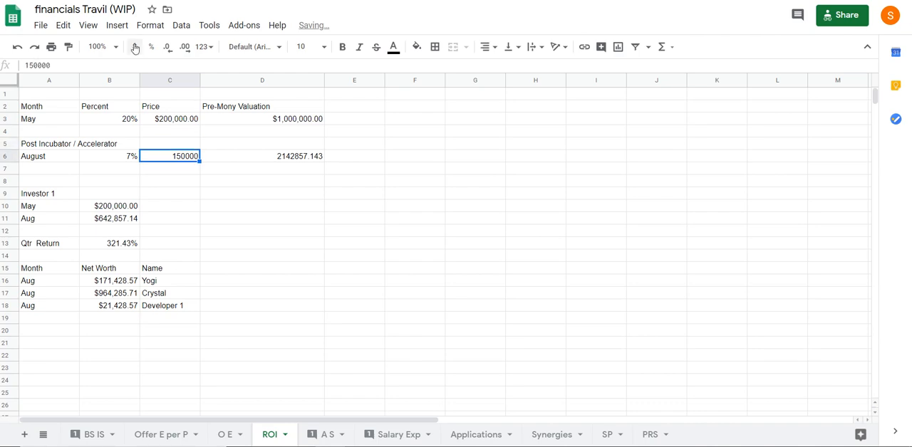
{"action": "left_click", "coordinate": [134, 47]}
{"action": "left_click", "coordinate": [167, 47]}
{"action": "left_click", "coordinate": [167, 47]}
{"action": "left_click", "coordinate": [177, 120]}
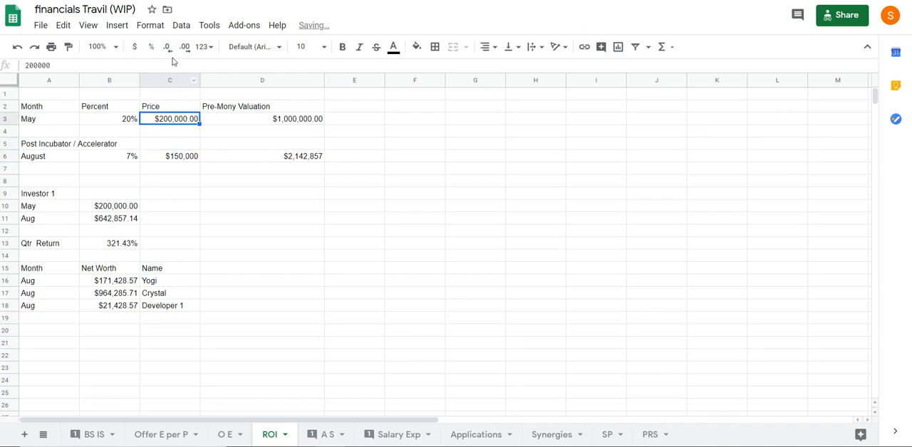
{"action": "left_click", "coordinate": [168, 47]}
{"action": "left_click", "coordinate": [168, 47]}
{"action": "left_click", "coordinate": [178, 193]}
Check the May percent, price and pre-money valuation formula in row 3
{"action": "left_click", "coordinate": [183, 120]}
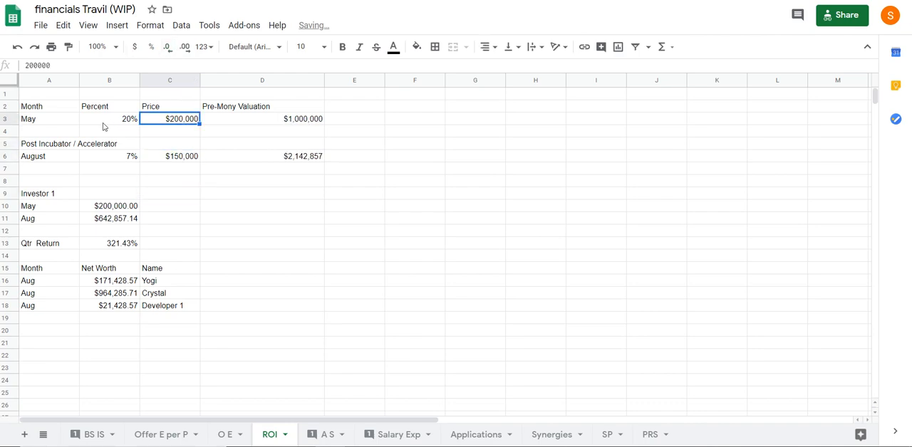
{"action": "left_click", "coordinate": [104, 122]}
{"action": "left_click", "coordinate": [174, 119]}
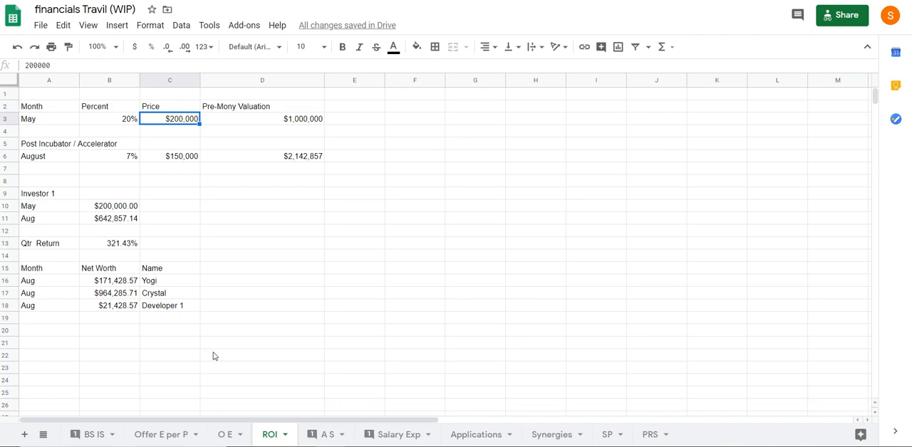
{"action": "left_click", "coordinate": [283, 117]}
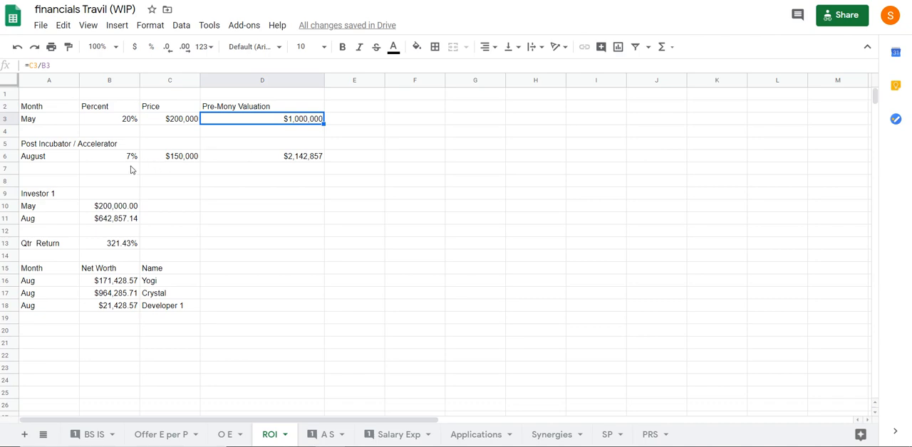
On the A S sheet, insert a row above the column headings and enter "Phase 1" in A1
{"action": "left_click", "coordinate": [327, 435]}
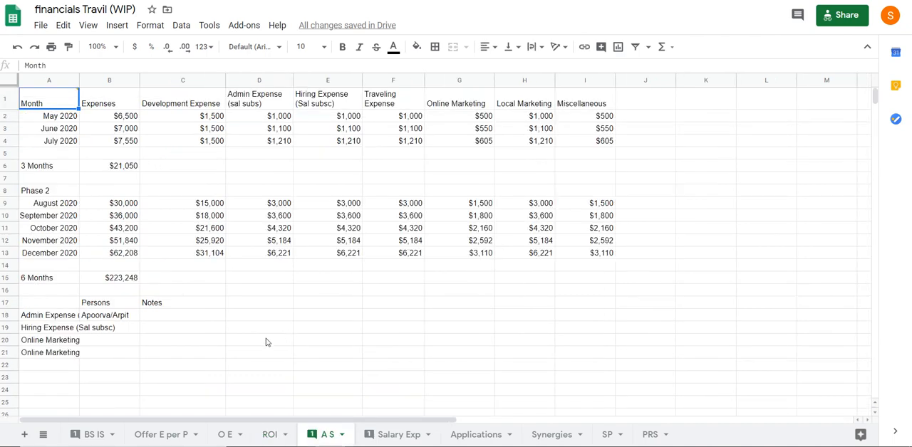
{"action": "left_click", "coordinate": [252, 327]}
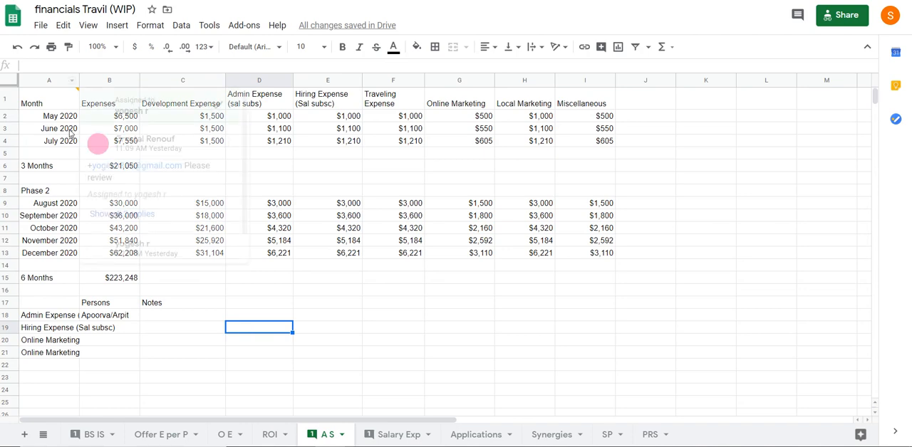
{"action": "left_click", "coordinate": [9, 102]}
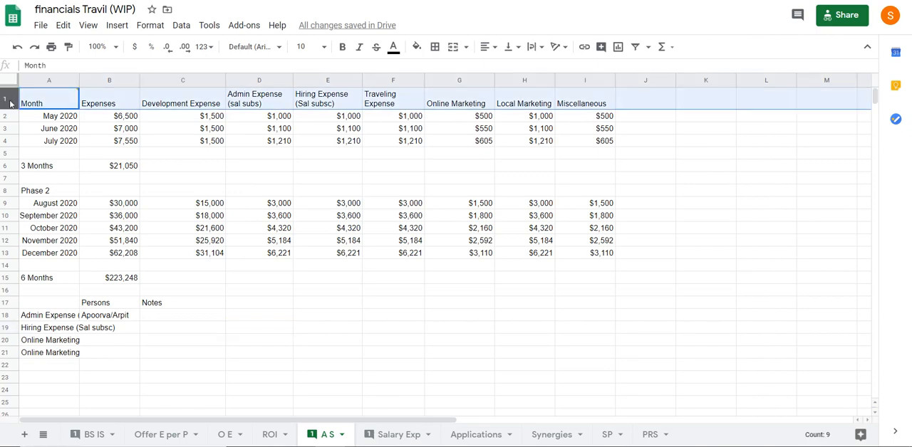
{"action": "right_click", "coordinate": [9, 102]}
{"action": "left_click", "coordinate": [64, 173]}
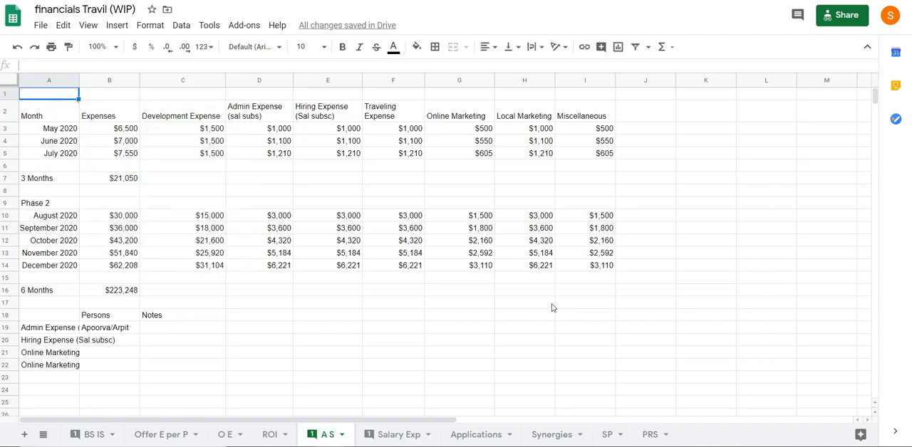
{"action": "type", "text": "Phase 1"}
{"action": "key", "text": "Return"}
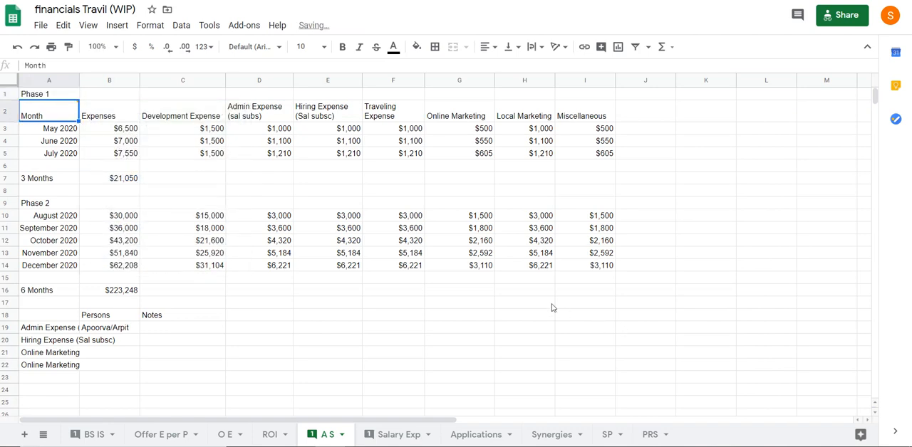
Extend the heading in A1 to read "Phase 1 Prototype"
{"action": "key", "text": "Up"}
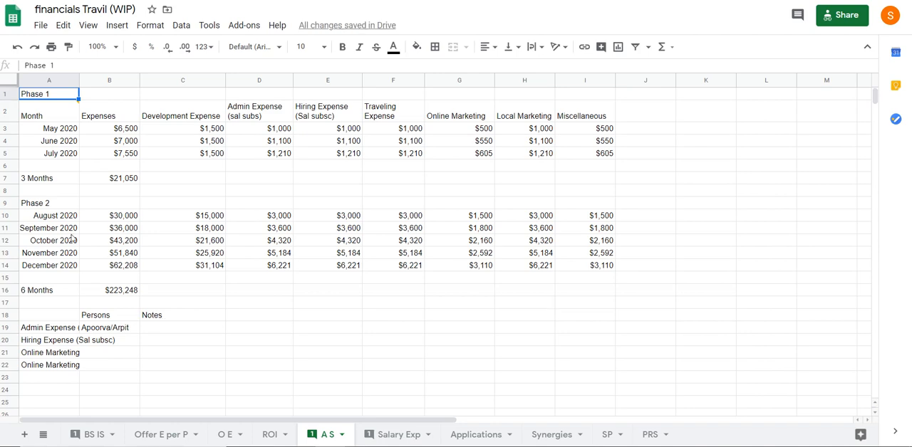
{"action": "left_click", "coordinate": [72, 66]}
{"action": "type", "text": "Pri"}
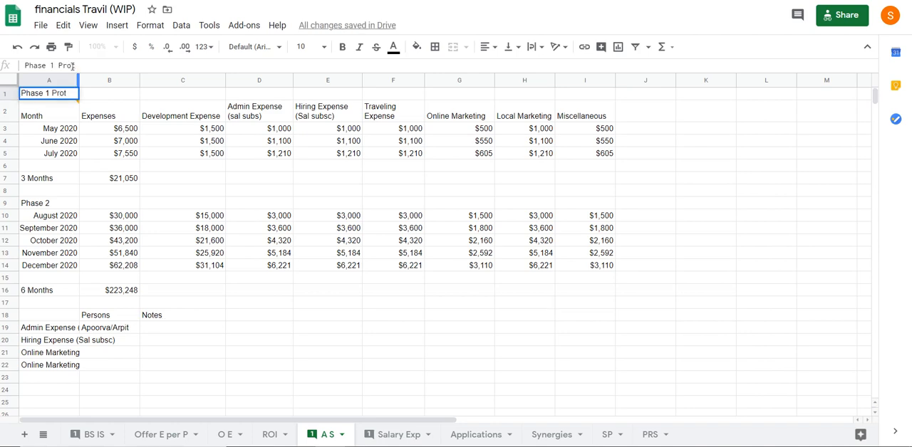
{"action": "type", "text": "totype"}
{"action": "key", "text": "Return"}
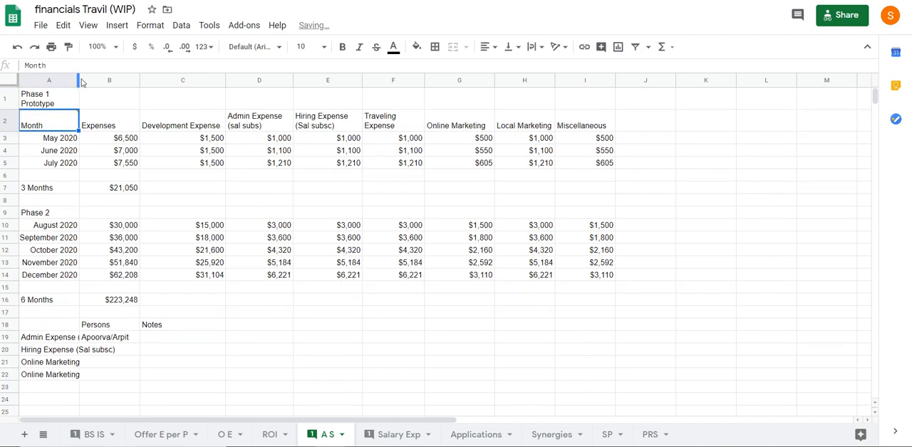
Set the text wrapping of A1:I1 to overflow
{"action": "left_click_drag", "start_coordinate": [178, 98], "coordinate": [43, 98]}
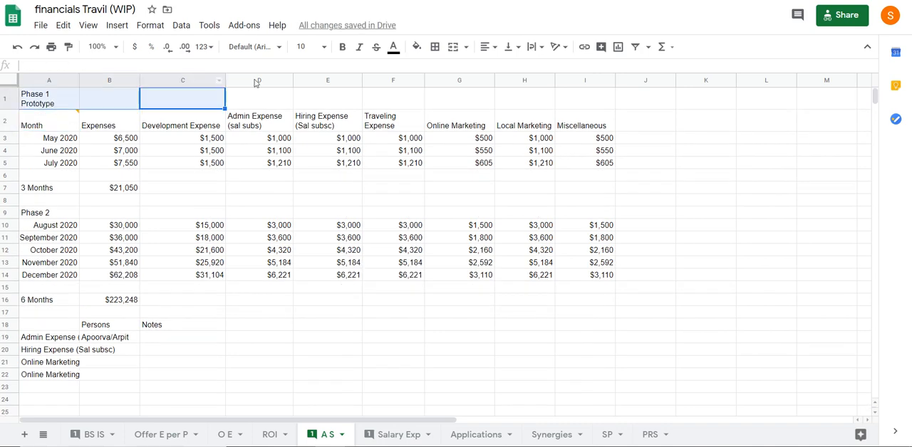
{"action": "left_click_drag", "start_coordinate": [585, 98], "coordinate": [28, 101]}
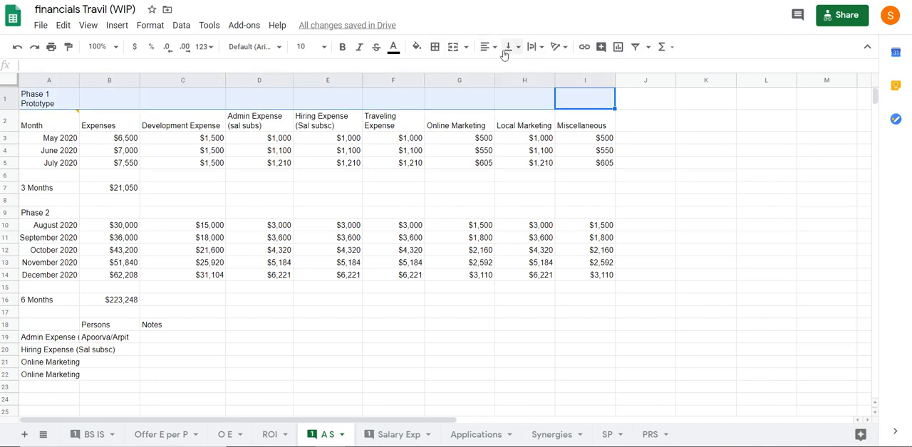
{"action": "left_click", "coordinate": [545, 48]}
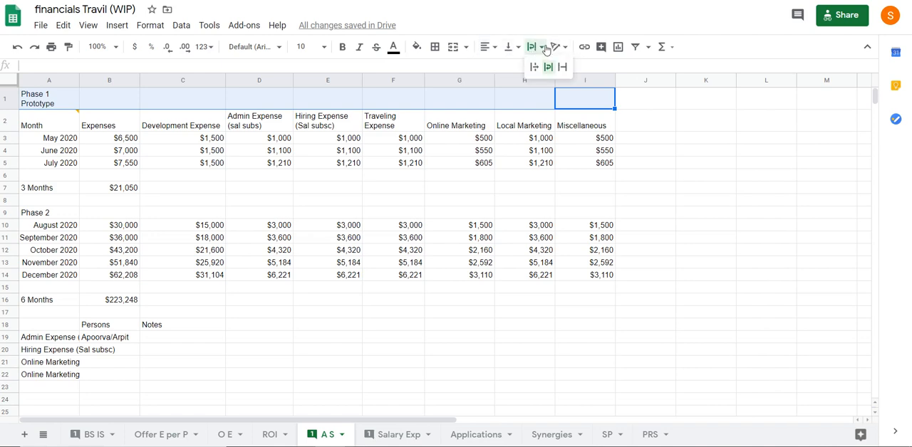
{"action": "left_click", "coordinate": [535, 67]}
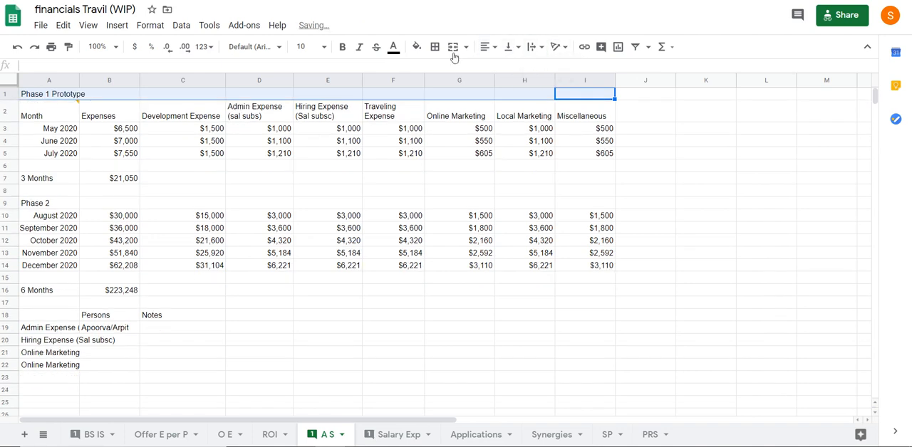
Merge cells A1:I1 into one and centre the Phase 1 Prototype heading across them
{"action": "left_click", "coordinate": [868, 48]}
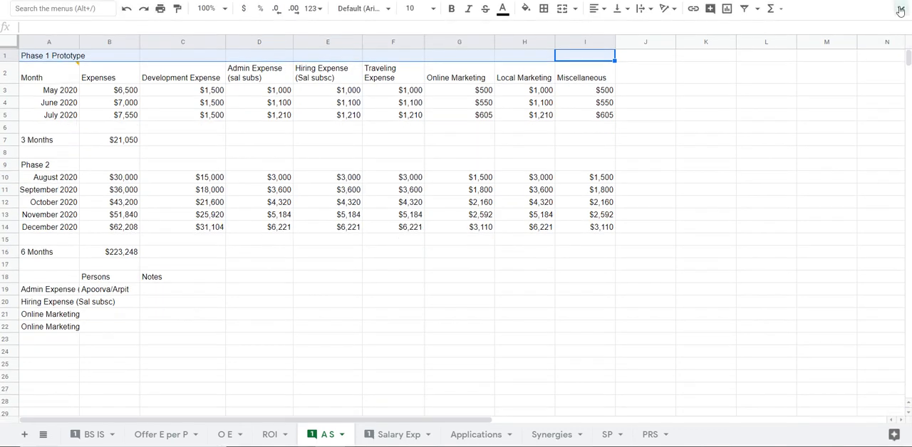
{"action": "left_click", "coordinate": [897, 11]}
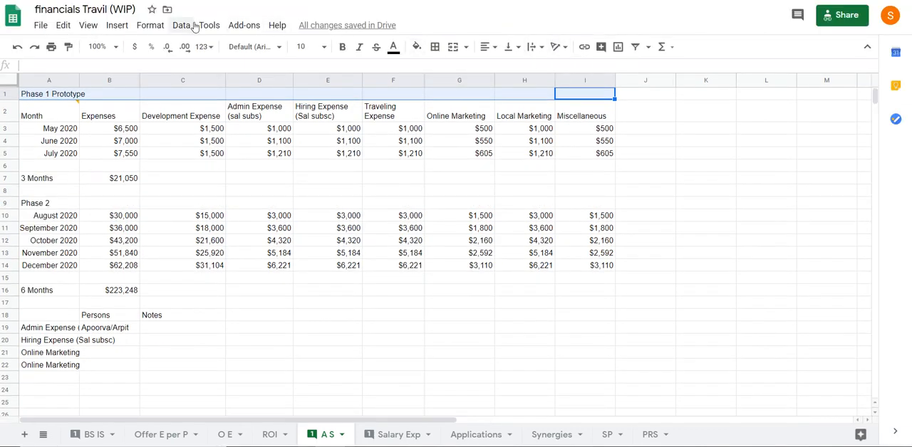
{"action": "left_click", "coordinate": [158, 26]}
{"action": "mouse_move", "coordinate": [71, 27]}
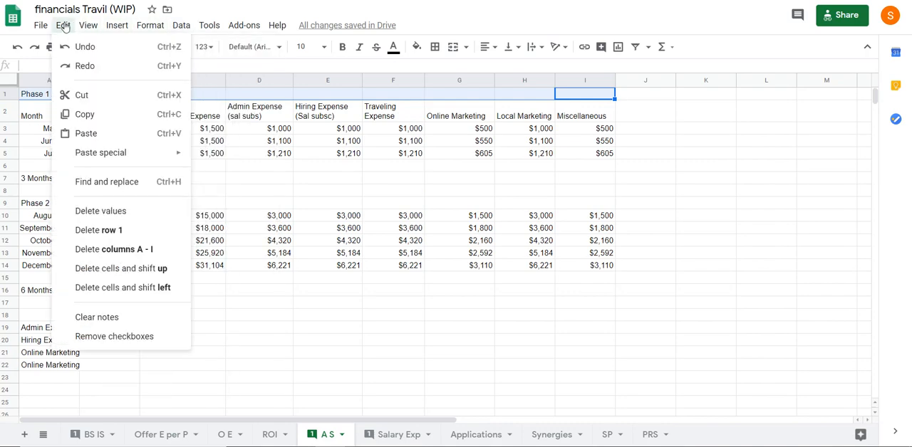
{"action": "mouse_move", "coordinate": [151, 26]}
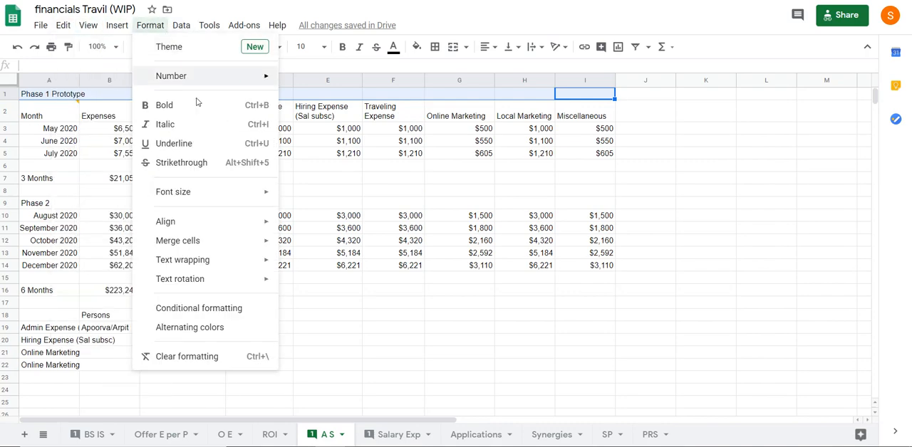
{"action": "mouse_move", "coordinate": [218, 240]}
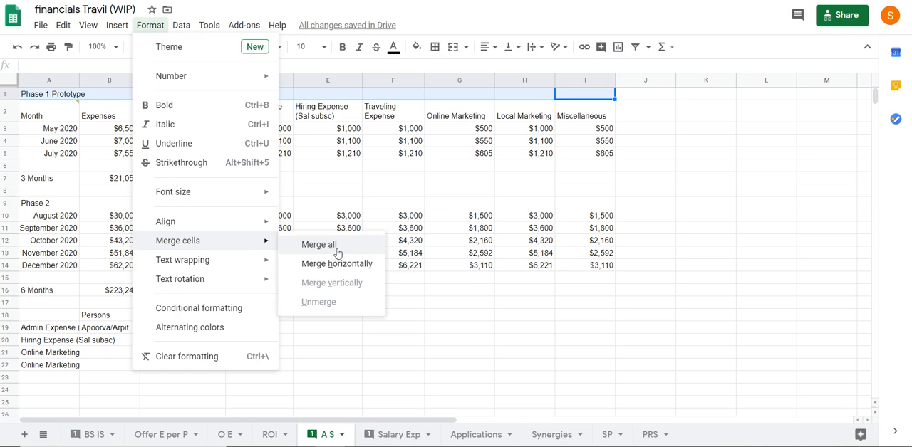
{"action": "left_click", "coordinate": [335, 246]}
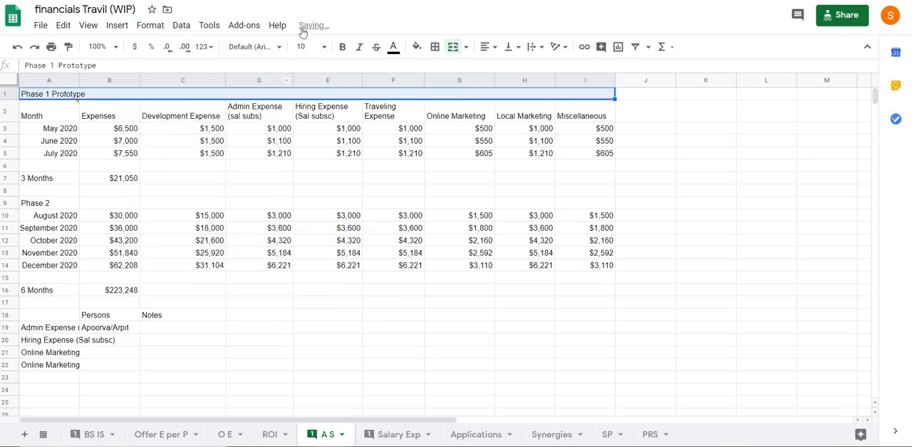
{"action": "left_click", "coordinate": [488, 47]}
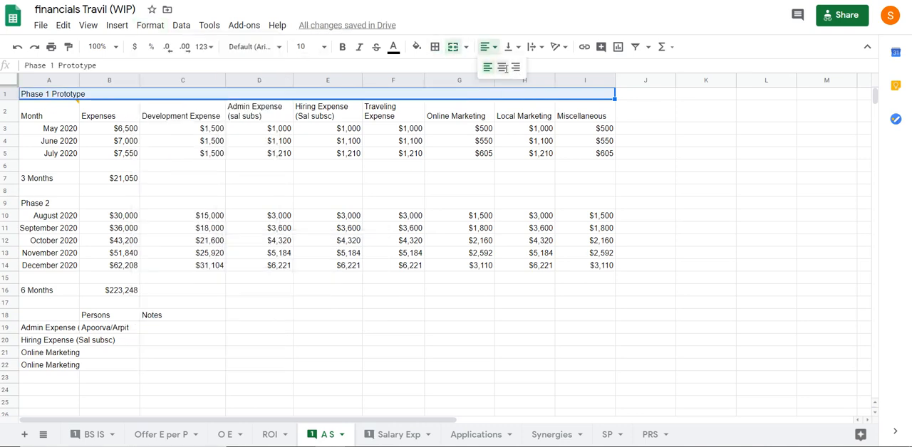
{"action": "left_click", "coordinate": [502, 67]}
{"action": "left_click", "coordinate": [279, 313]}
Merge cells A9:I9 into one and centre the Phase 2 heading across them
{"action": "left_click_drag", "start_coordinate": [51, 205], "coordinate": [583, 204]}
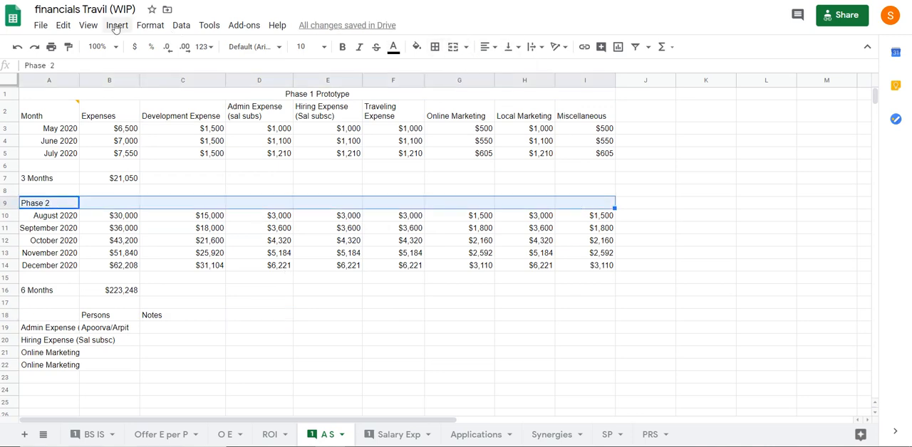
{"action": "left_click", "coordinate": [150, 25]}
{"action": "mouse_move", "coordinate": [196, 245]}
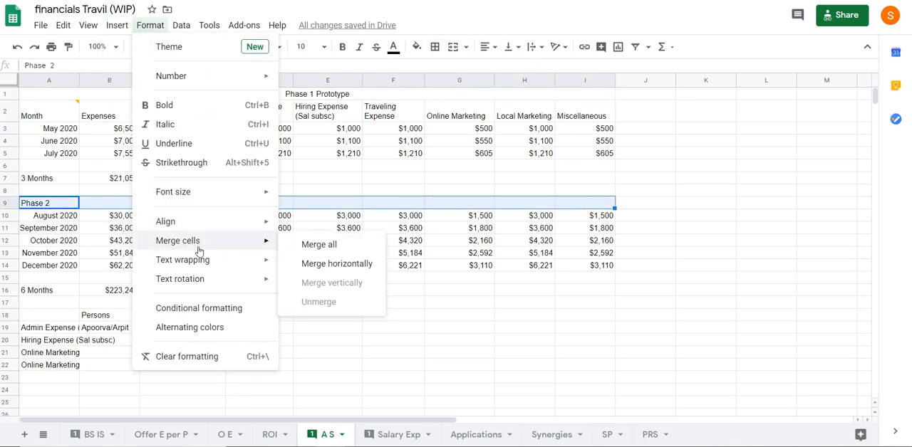
{"action": "left_click", "coordinate": [367, 246]}
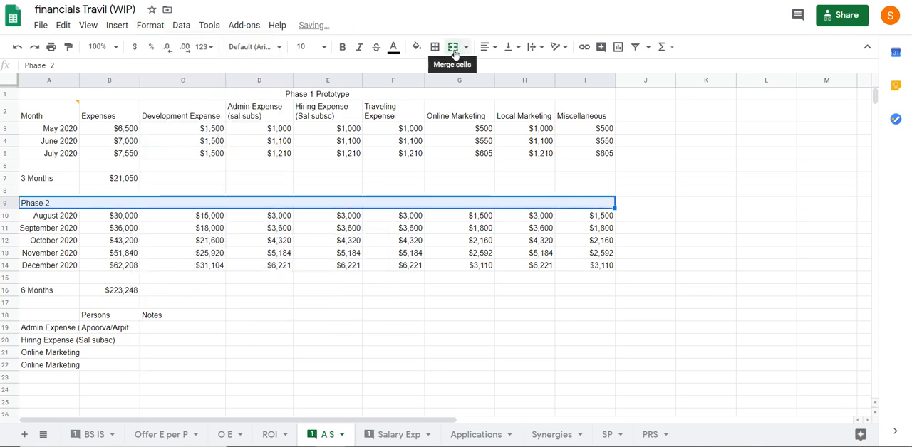
{"action": "left_click", "coordinate": [495, 48]}
{"action": "left_click", "coordinate": [502, 67]}
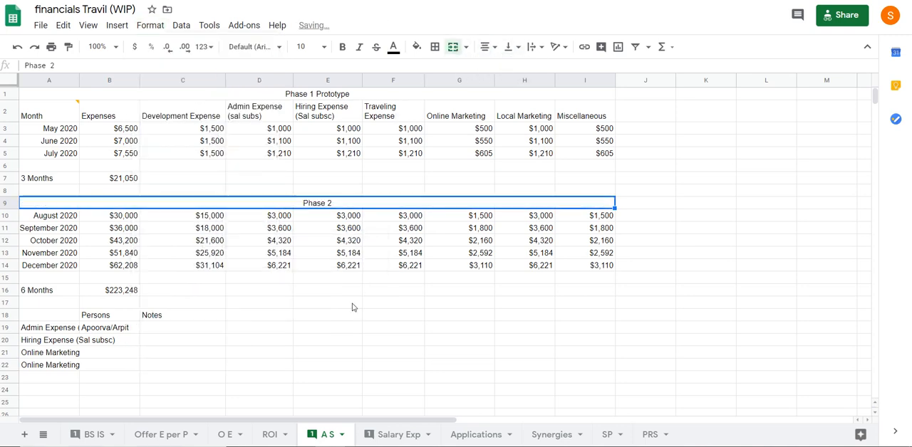
{"action": "left_click", "coordinate": [349, 304]}
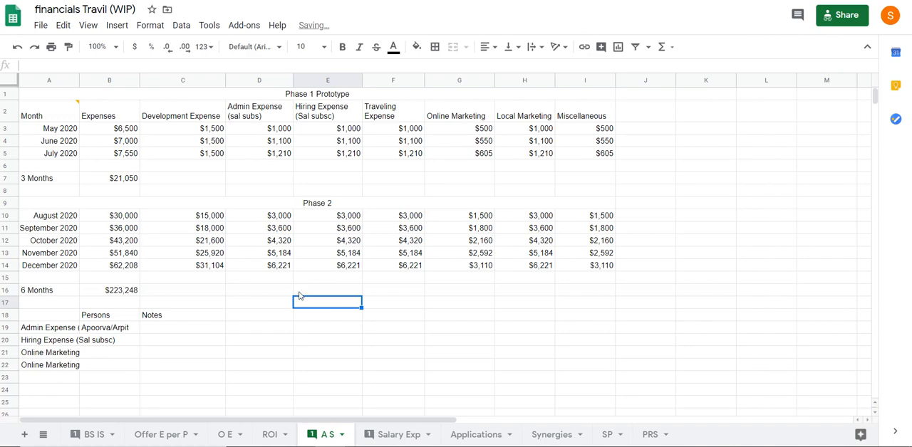
Open the Salary Exp sheet and select cell E2, the first entry under Linkedin
{"action": "scroll", "coordinate": [245, 330], "scroll_direction": "down", "scroll_amount": 1}
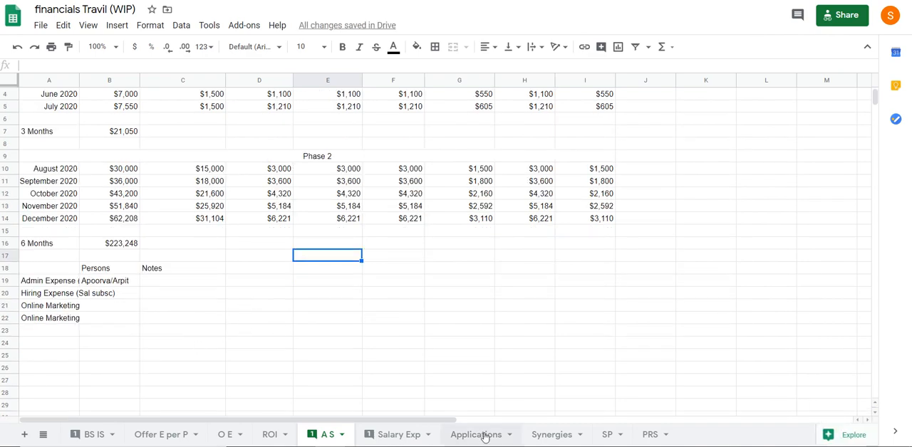
{"action": "left_click", "coordinate": [393, 434]}
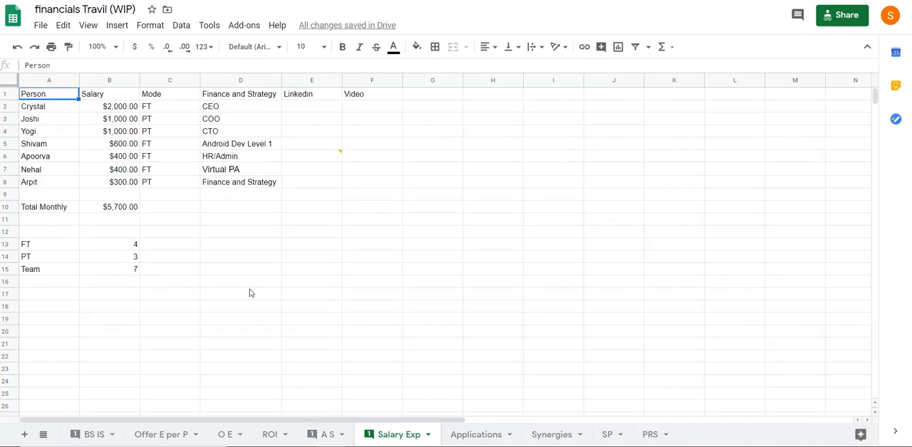
{"action": "left_click", "coordinate": [250, 245]}
{"action": "left_click", "coordinate": [311, 108]}
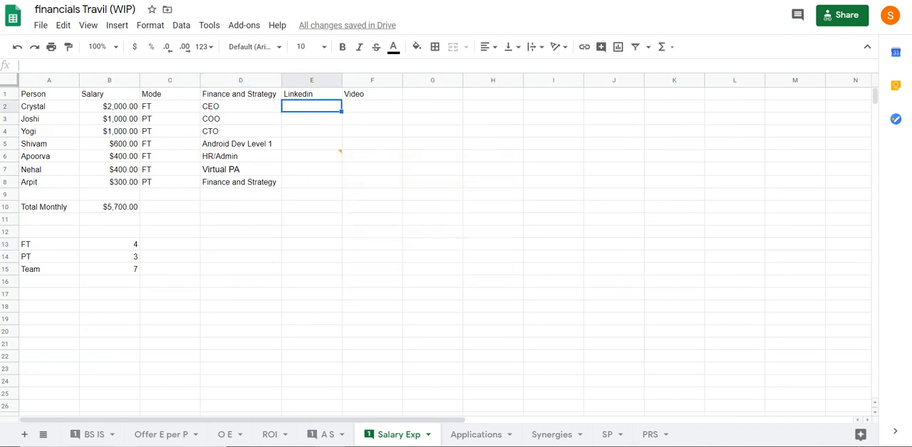
Switch to a new browser tab and search Google for the team member's full name
{"action": "key", "text": "ctrl+t"}
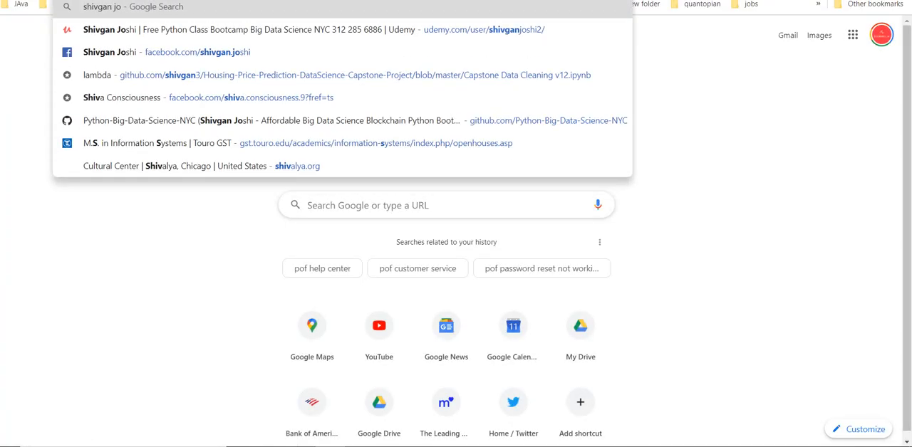
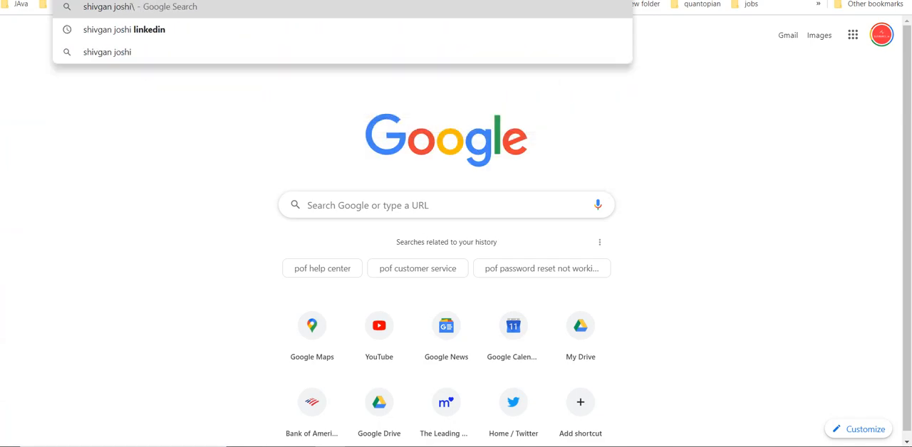
{"action": "key", "text": "Return"}
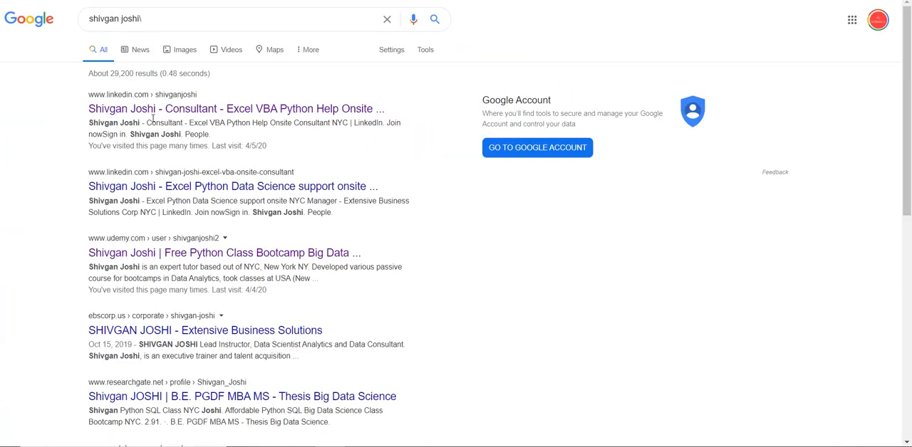
Open the team member's LinkedIn profile from the first search result and paste its URL into cell E2 of the Salary Exp sheet
{"action": "left_click", "coordinate": [158, 114]}
{"action": "right_click", "coordinate": [153, 0]}
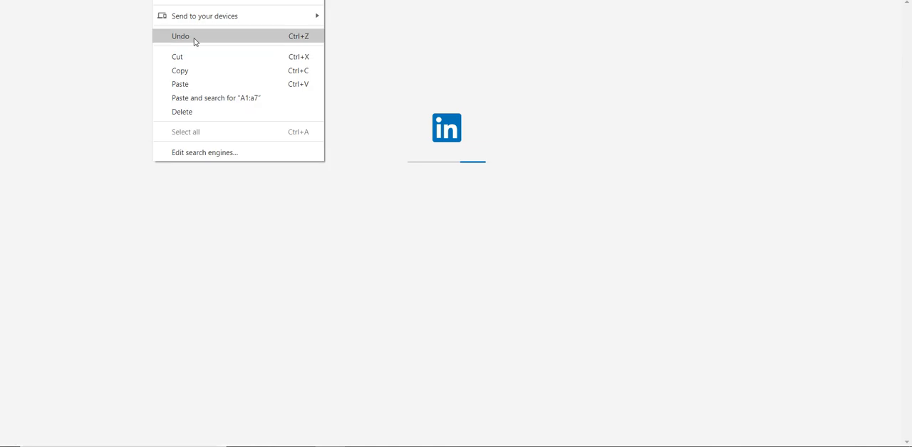
{"action": "left_click", "coordinate": [193, 69]}
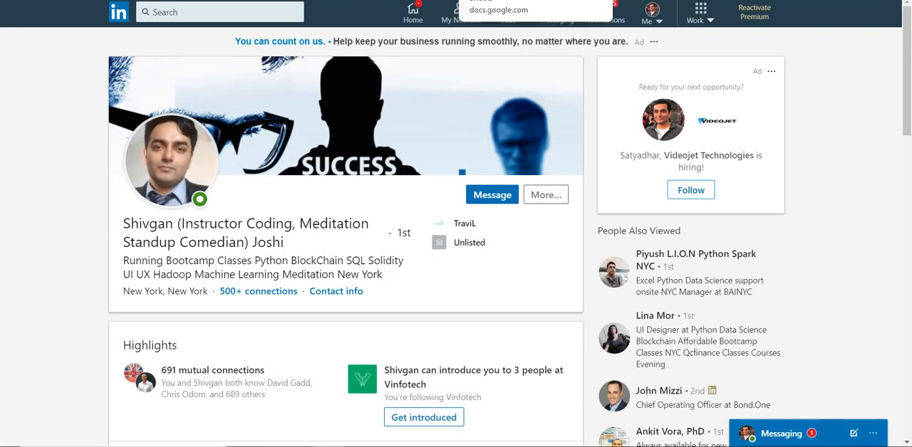
{"action": "left_click", "coordinate": [498, 0]}
{"action": "key", "text": "ctrl+v"}
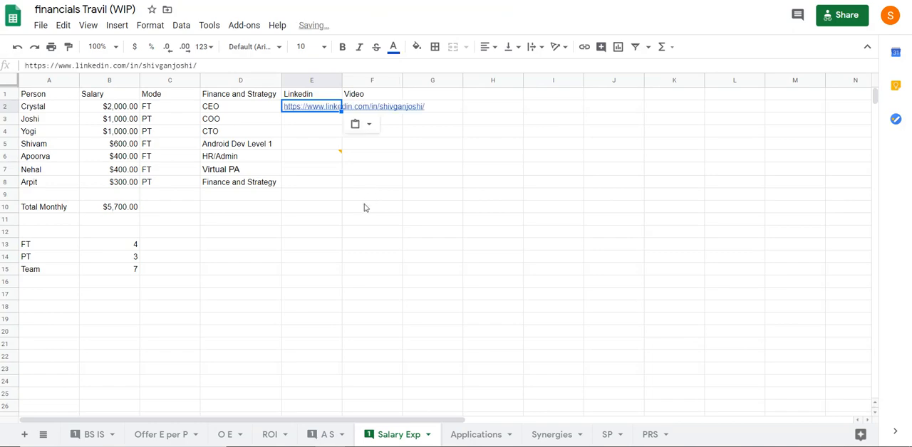
Auto-fit the Linkedin column's width so the full profile URL fits, and select cell F2 under Video
{"action": "left_click", "coordinate": [364, 207]}
{"action": "double_click", "coordinate": [340, 75]}
{"action": "left_click", "coordinate": [455, 156]}
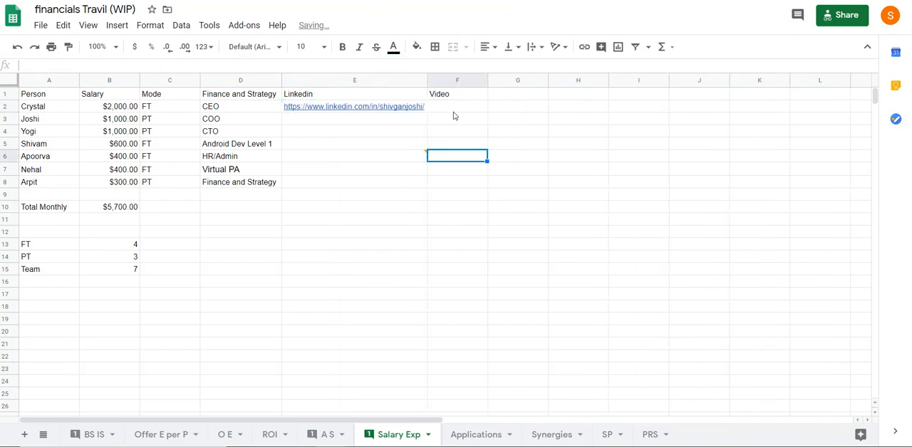
{"action": "left_click", "coordinate": [456, 114]}
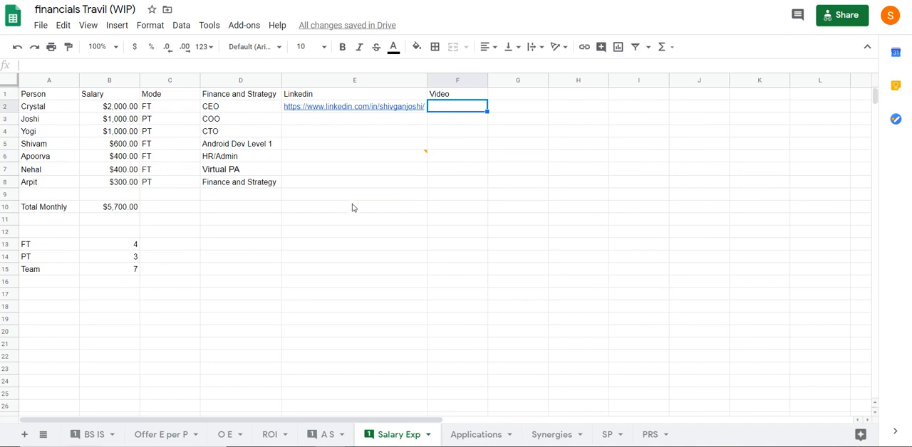
{"action": "left_click", "coordinate": [113, 99]}
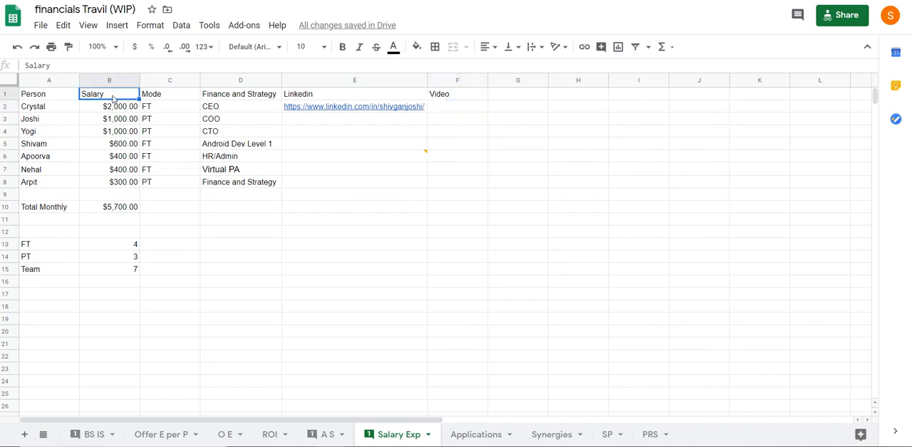
{"action": "left_click", "coordinate": [127, 211]}
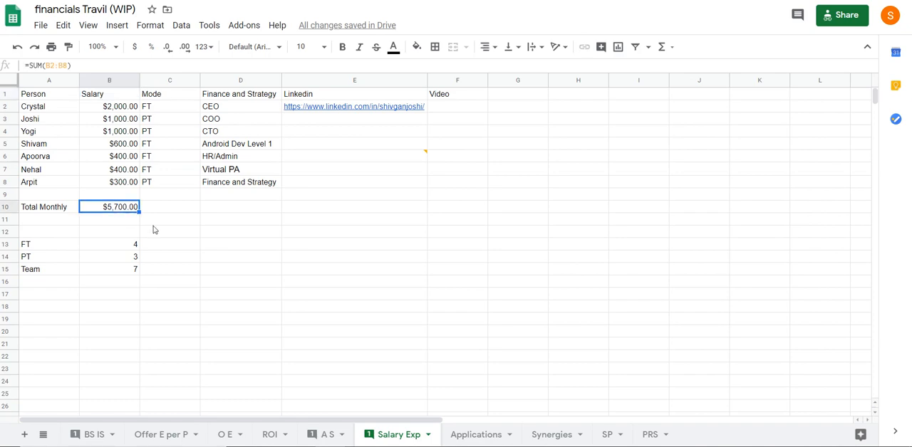
{"action": "left_click", "coordinate": [202, 209]}
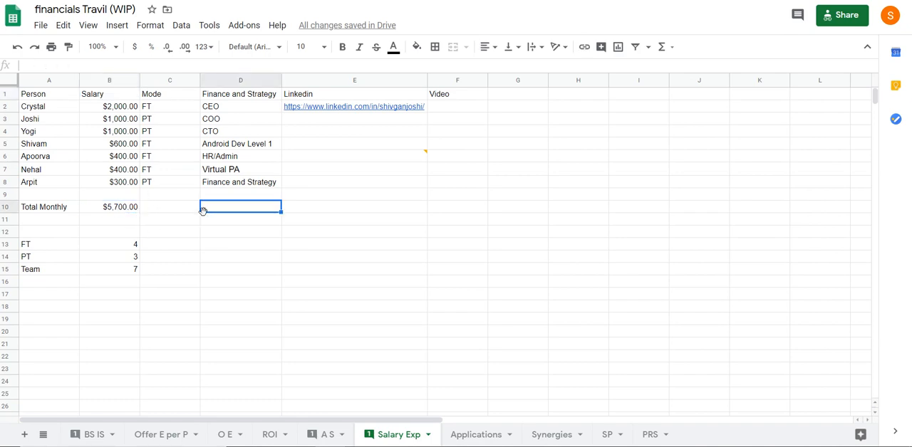
{"action": "left_click", "coordinate": [296, 274]}
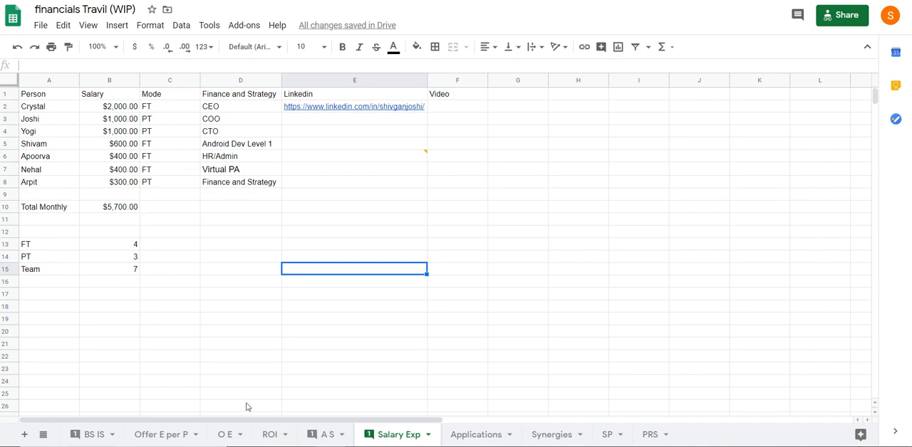
Add the headings Mode in A12 and Total in B12 above the FT, PT and Team counts
{"action": "left_click", "coordinate": [52, 233]}
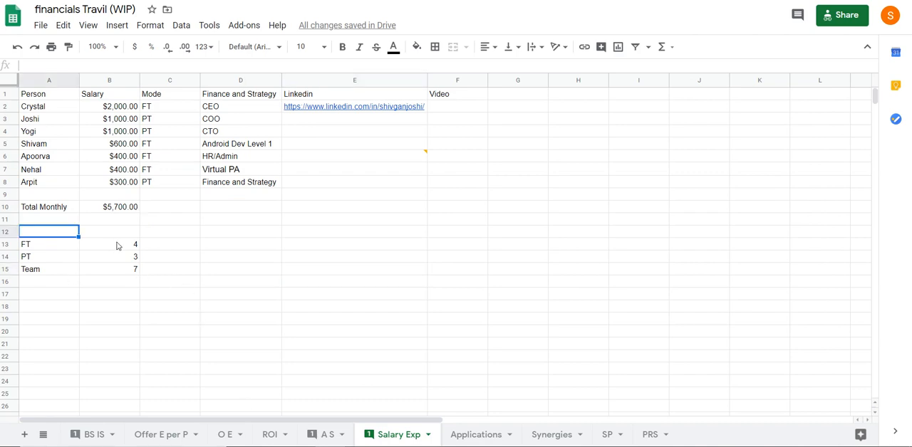
{"action": "type", "text": "Mode"}
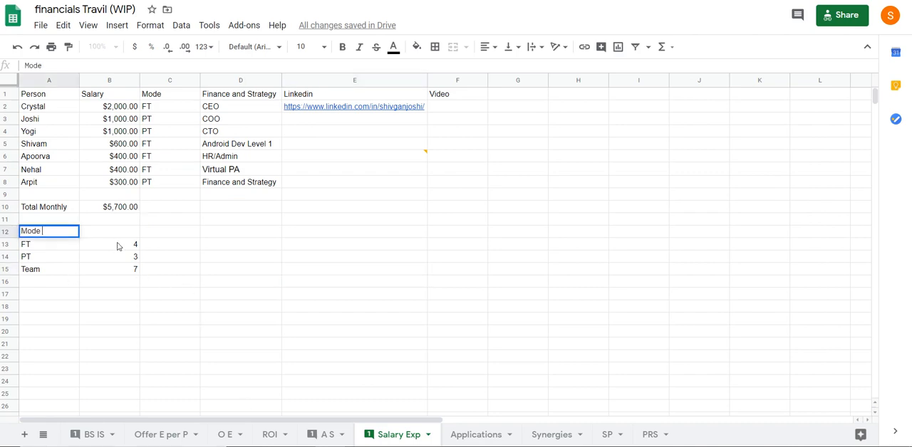
{"action": "key", "text": "Return"}
{"action": "key", "text": "Up"}
{"action": "key", "text": "Right"}
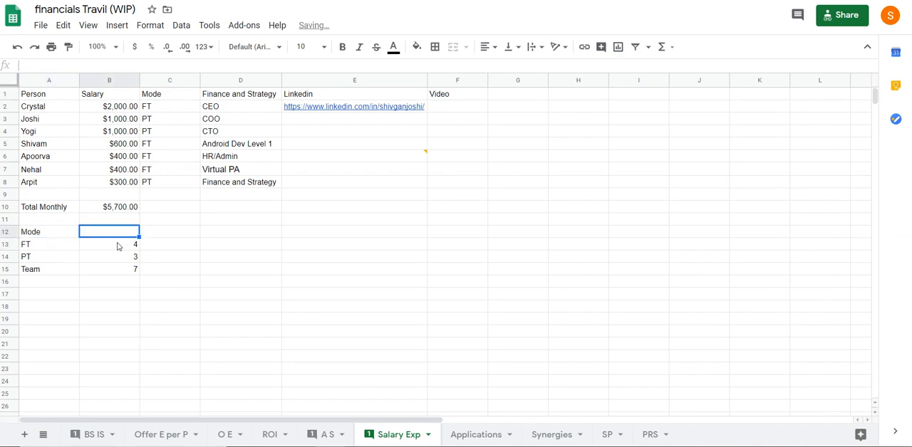
{"action": "type", "text": "Total"}
{"action": "key", "text": "Return"}
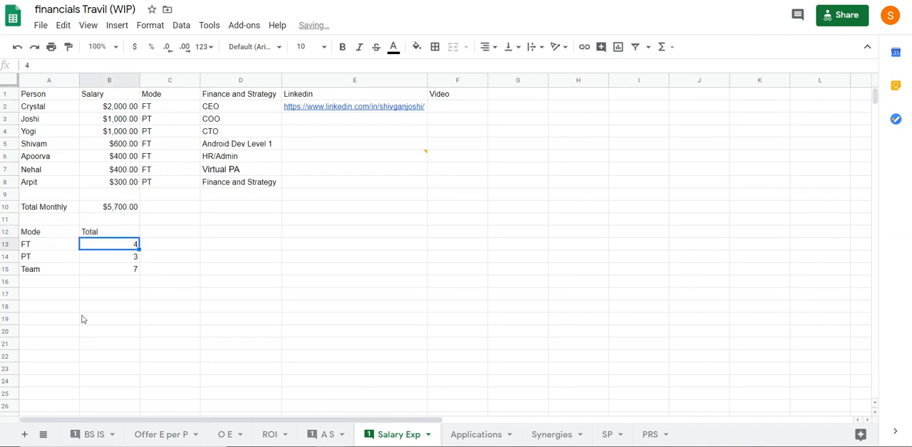
On the Applications sheet, enter TBD as both the application date and the application status for Europe in row 4
{"action": "left_click", "coordinate": [474, 435]}
{"action": "left_click", "coordinate": [155, 195]}
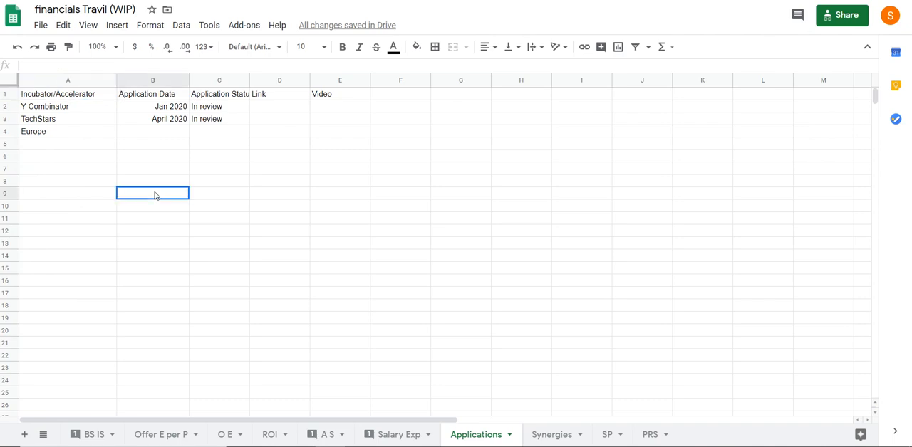
{"action": "left_click", "coordinate": [159, 131]}
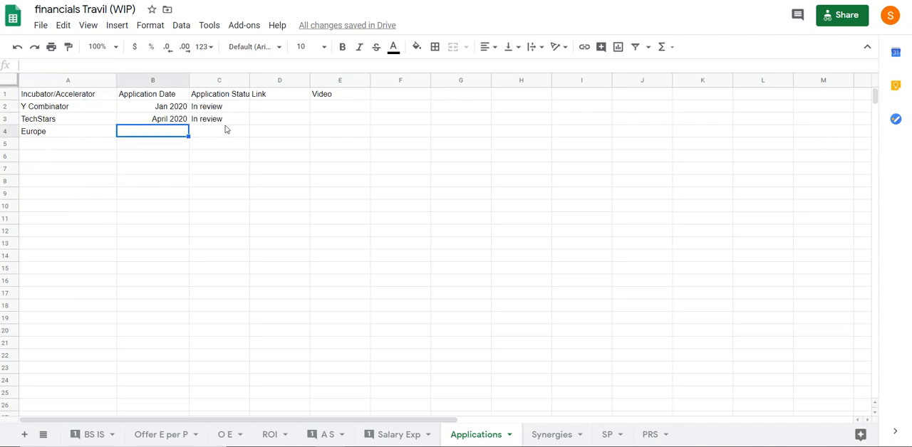
{"action": "left_click", "coordinate": [226, 131]}
{"action": "left_click", "coordinate": [352, 134]}
{"action": "left_click", "coordinate": [164, 137]}
{"action": "type", "text": "TBD"}
{"action": "key", "text": "Tab"}
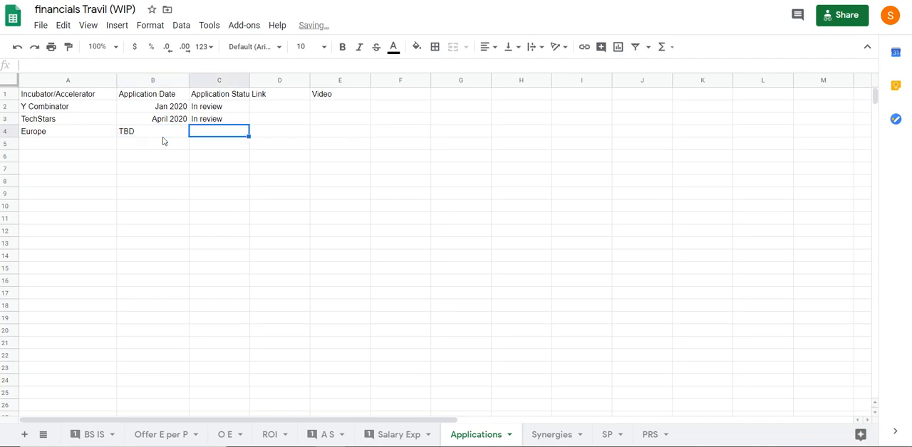
{"action": "type", "text": "TBD"}
{"action": "key", "text": "Return"}
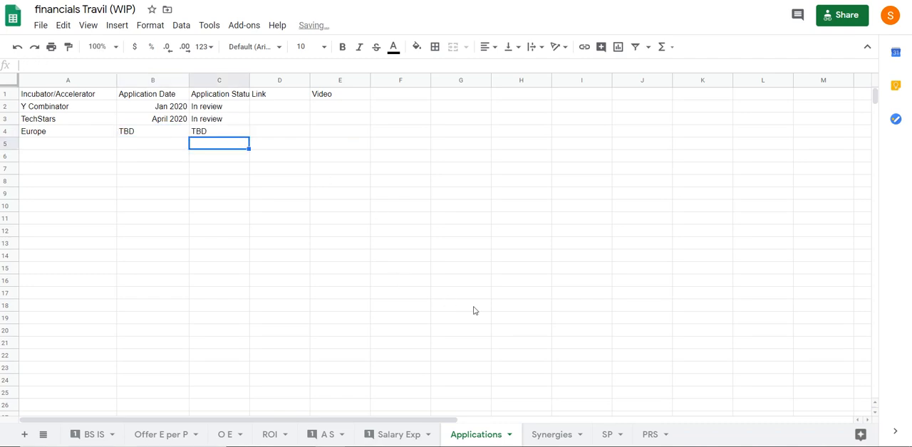
Open the Synergies sheet and select an empty cell below the Phase 2 months
{"action": "left_click", "coordinate": [549, 434]}
{"action": "left_click", "coordinate": [175, 231]}
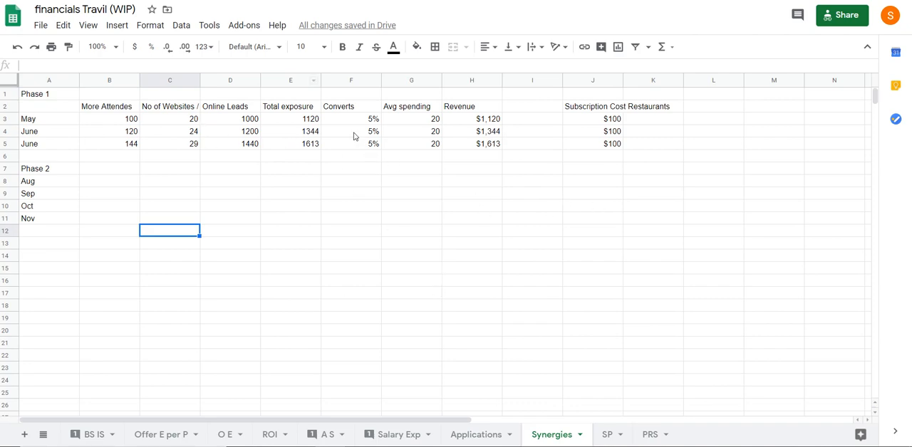
Review May's More Attendes and No of Websites figures in B3 and C3 together with the website column's heading
{"action": "left_click", "coordinate": [106, 125]}
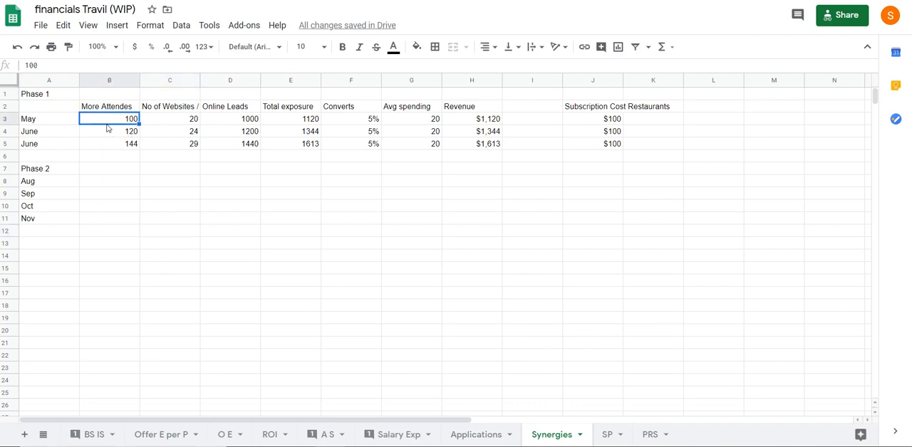
{"action": "left_click", "coordinate": [181, 123]}
{"action": "left_click", "coordinate": [105, 122]}
{"action": "left_click", "coordinate": [174, 123]}
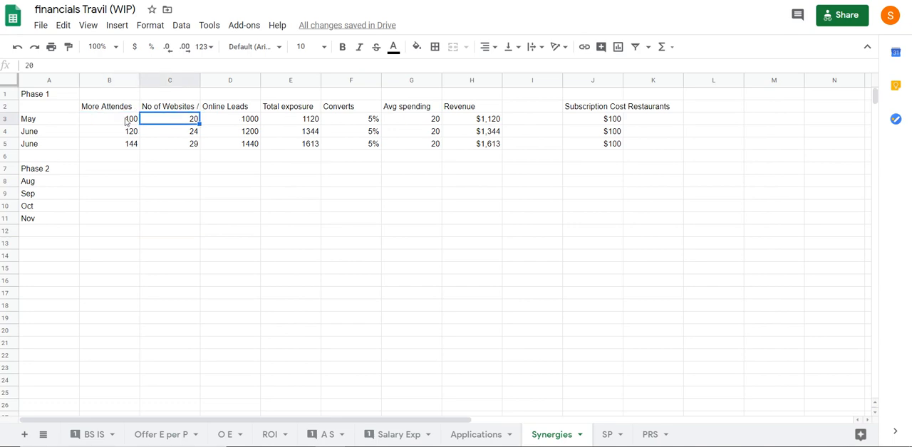
{"action": "left_click", "coordinate": [126, 121]}
{"action": "left_click", "coordinate": [170, 121]}
{"action": "left_click", "coordinate": [194, 107]}
{"action": "left_click", "coordinate": [190, 119]}
{"action": "left_click", "coordinate": [194, 108]}
{"action": "left_click", "coordinate": [178, 120]}
{"action": "left_click", "coordinate": [178, 110]}
{"action": "left_click", "coordinate": [177, 121]}
Examine May's Online Leads, Total exposure and Converts cells, and inspect the Revenue formula in H3
{"action": "left_click", "coordinate": [238, 110]}
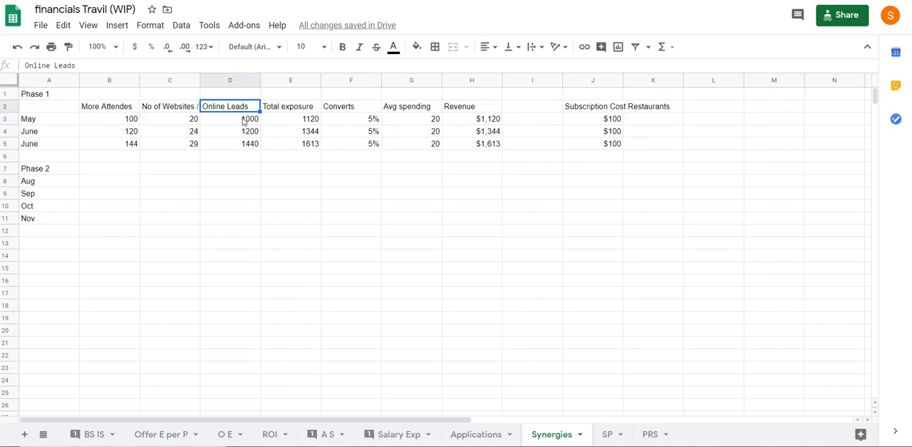
{"action": "left_click", "coordinate": [245, 120]}
{"action": "left_click", "coordinate": [293, 109]}
{"action": "left_click", "coordinate": [305, 121]}
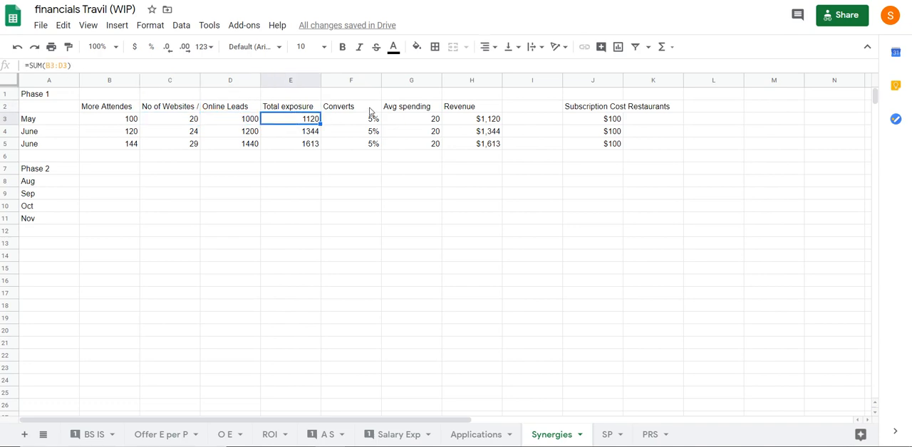
{"action": "left_click", "coordinate": [373, 112]}
{"action": "left_click", "coordinate": [369, 120]}
{"action": "left_click", "coordinate": [133, 120]}
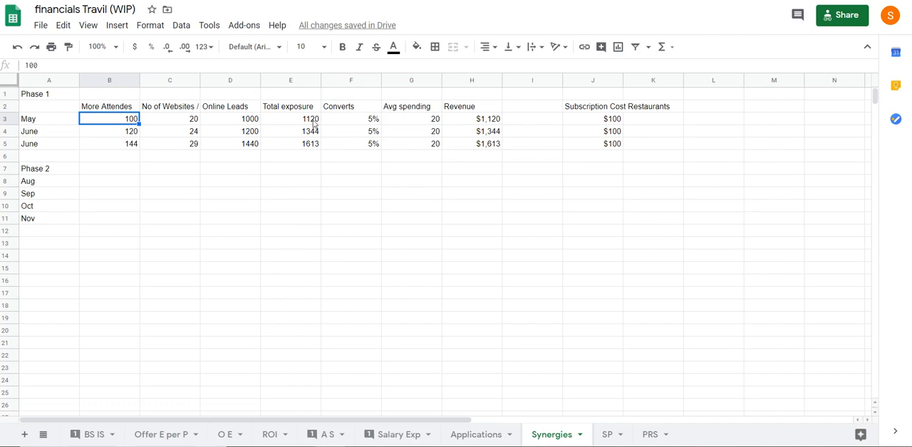
{"action": "left_click", "coordinate": [480, 120]}
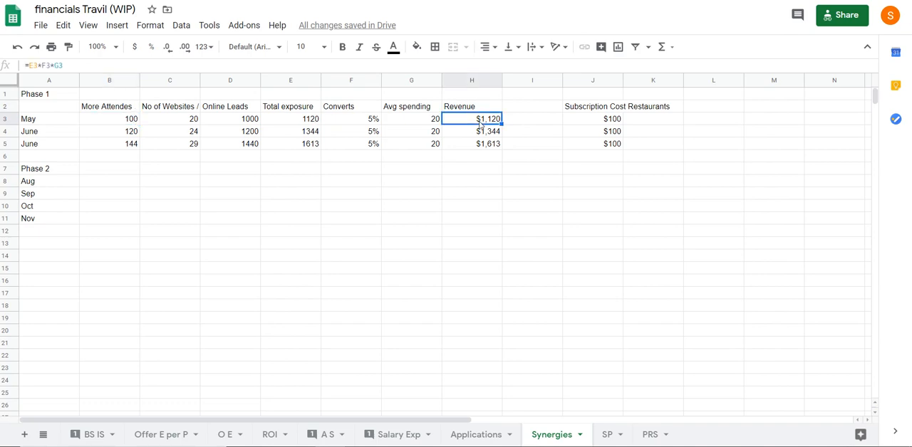
{"action": "left_click", "coordinate": [114, 61]}
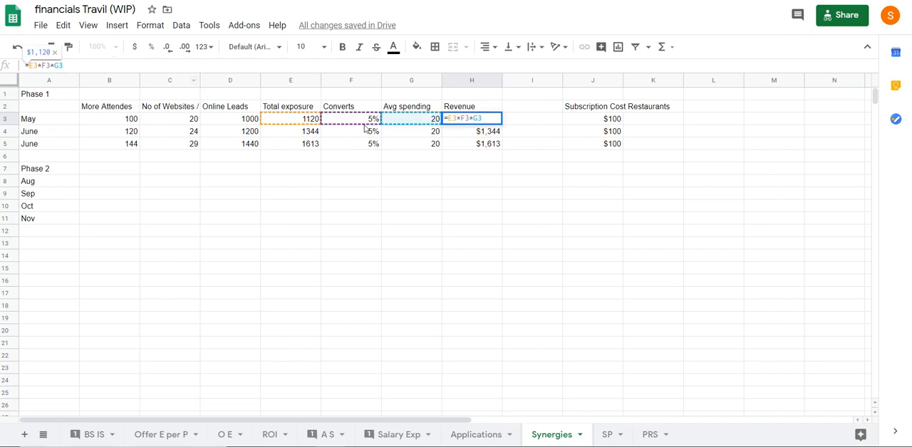
{"action": "key", "text": "Escape"}
Check how the More Attendes figures grow from month to month in column B and review the Phase 1 revenues in H3:H5
{"action": "left_click", "coordinate": [111, 110]}
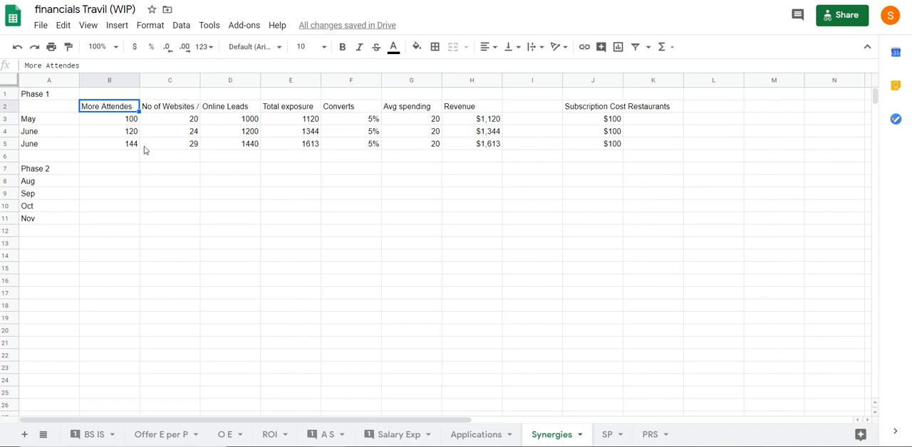
{"action": "key", "text": "Down"}
{"action": "left_click", "coordinate": [128, 144]}
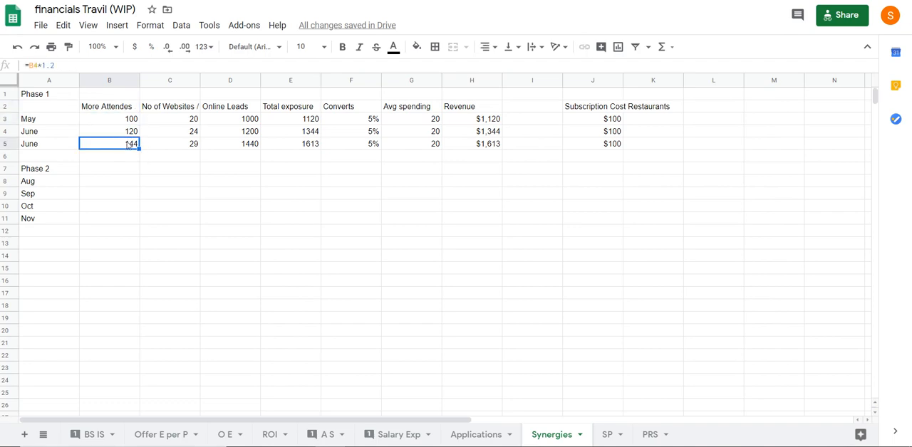
{"action": "left_click_drag", "start_coordinate": [499, 121], "coordinate": [491, 145]}
{"action": "left_click", "coordinate": [391, 267]}
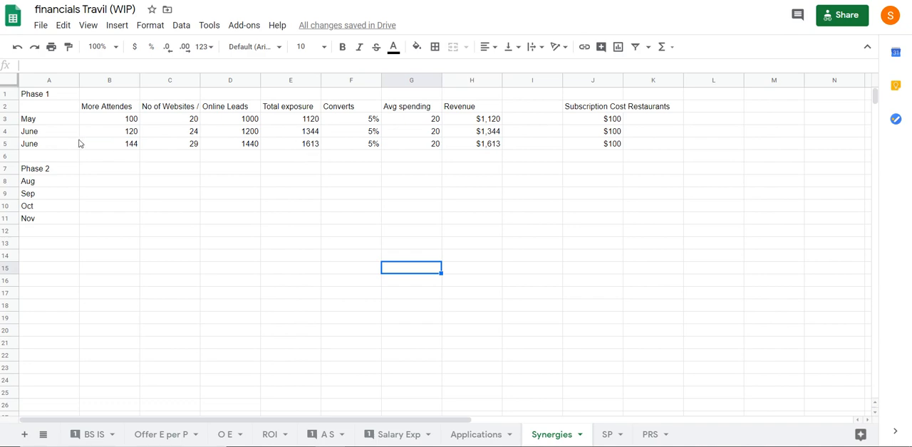
{"action": "left_click", "coordinate": [222, 173]}
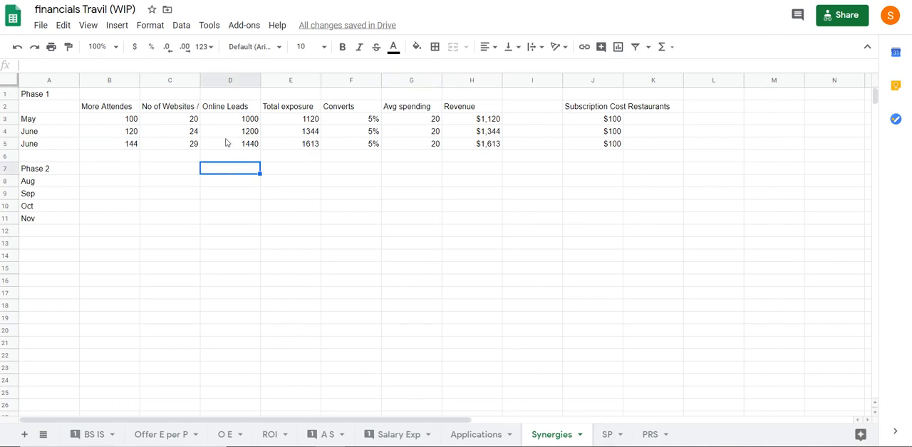
Extend the heading in C2 with "Digital Mar" after "No of Websites / Online /"
{"action": "left_click", "coordinate": [180, 111]}
{"action": "left_click", "coordinate": [149, 64]}
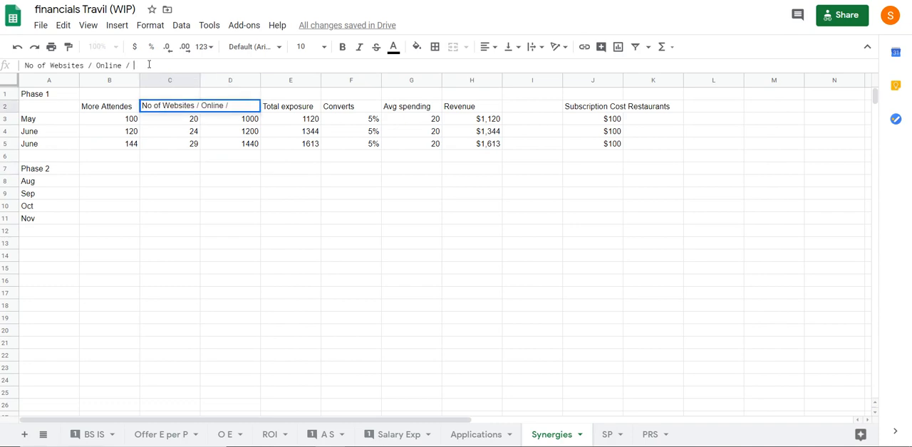
{"action": "type", "text": "gital Market"}
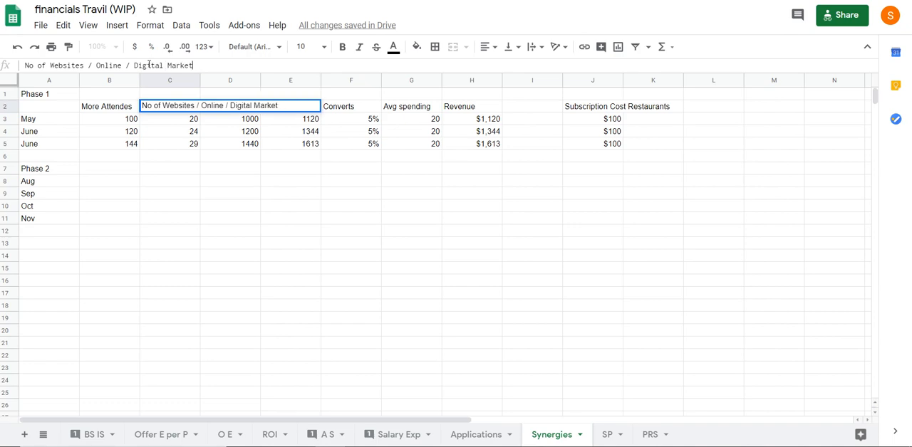
{"action": "key", "text": "Return"}
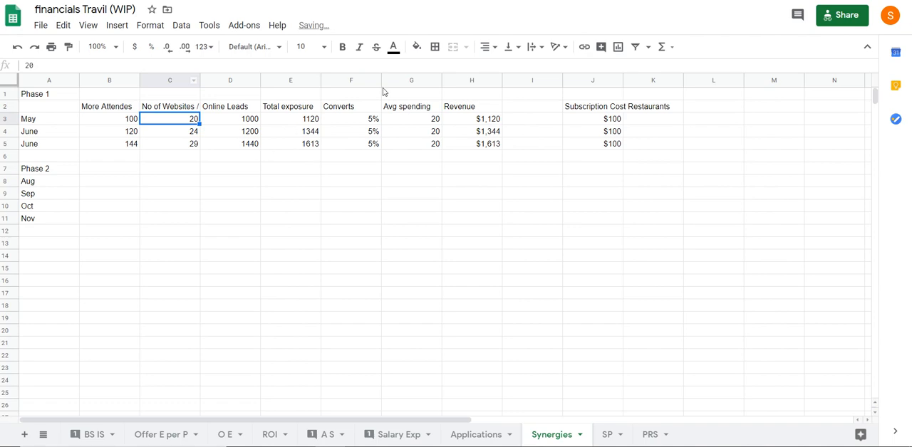
Narrow the Converts column slightly and format the average spending values in G3:G5 as dollar currency
{"action": "left_click_drag", "start_coordinate": [380, 80], "coordinate": [372, 80]}
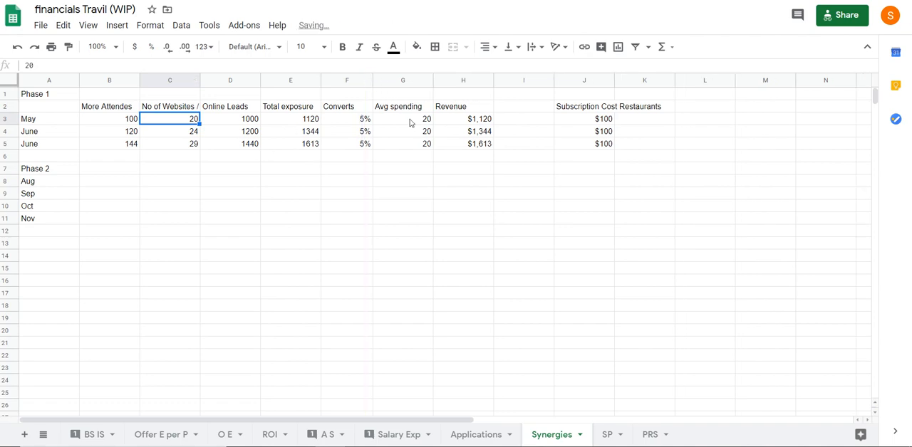
{"action": "left_click_drag", "start_coordinate": [409, 119], "coordinate": [411, 142]}
{"action": "left_click", "coordinate": [134, 46]}
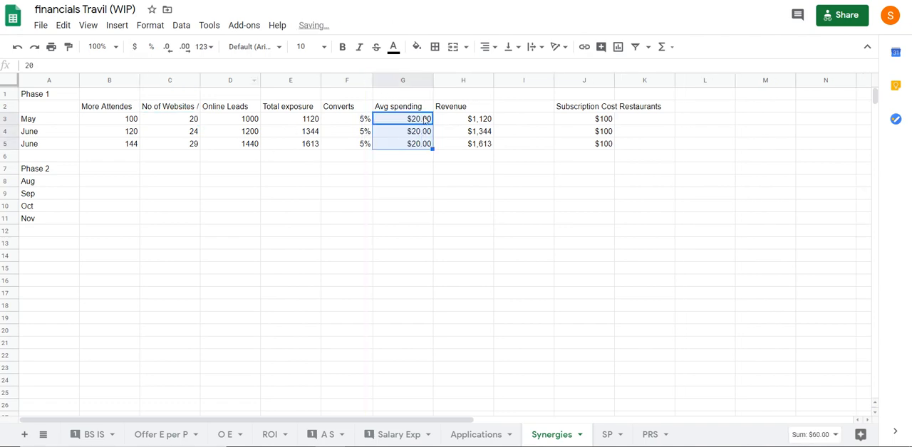
Change the heading in G2 to "Avg spending per person"
{"action": "left_click", "coordinate": [387, 106]}
{"action": "type", "text": "per person"}
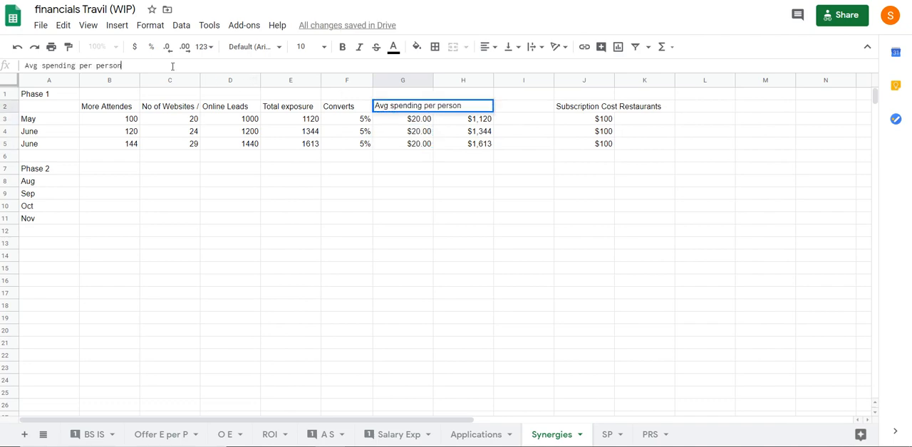
{"action": "key", "text": "Return"}
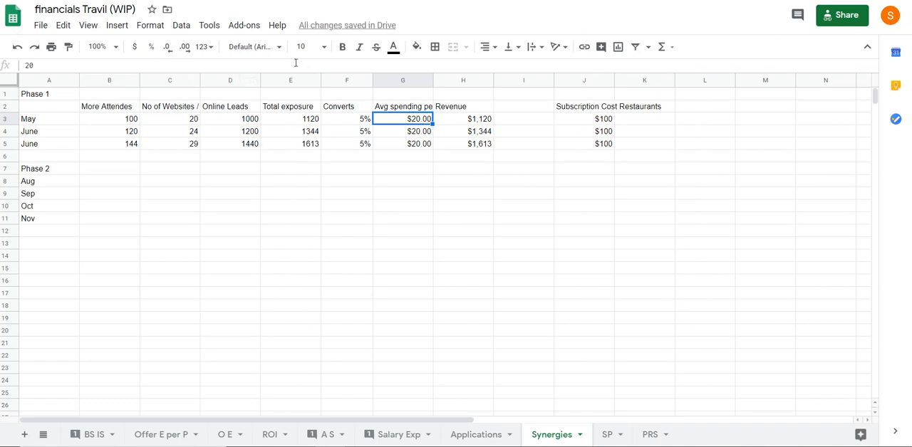
Review the average spending values, the formula behind May's Revenue in H3, and the More Attendes column
{"action": "left_click", "coordinate": [426, 146]}
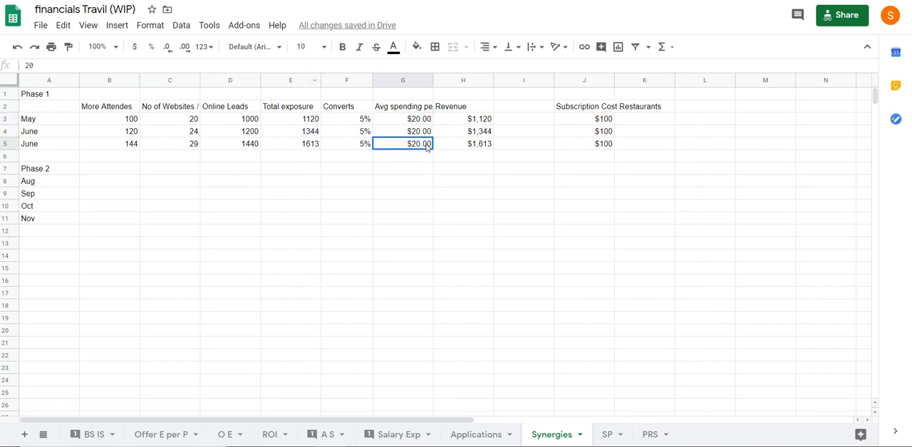
{"action": "left_click", "coordinate": [403, 122]}
{"action": "left_click", "coordinate": [379, 181]}
{"action": "left_click", "coordinate": [412, 134]}
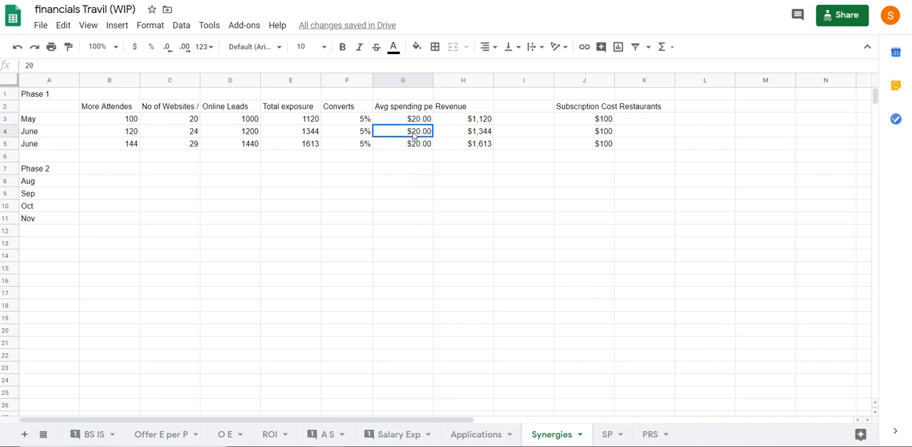
{"action": "left_click", "coordinate": [474, 121]}
{"action": "left_click", "coordinate": [362, 64]}
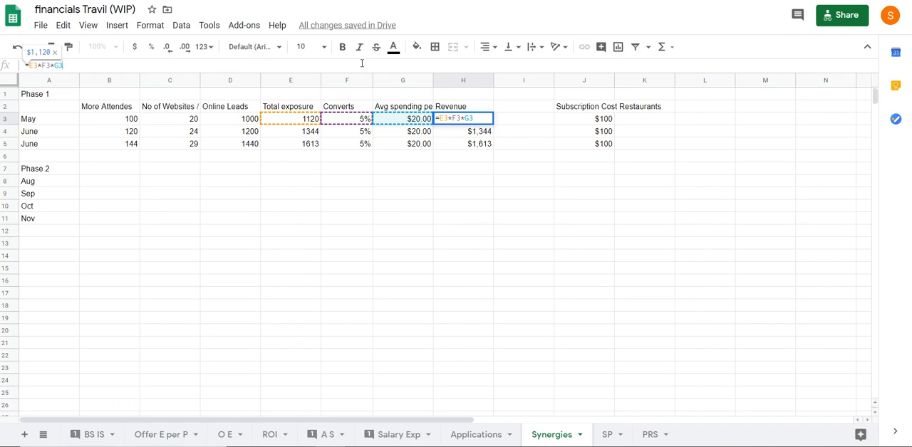
{"action": "key", "text": "Escape"}
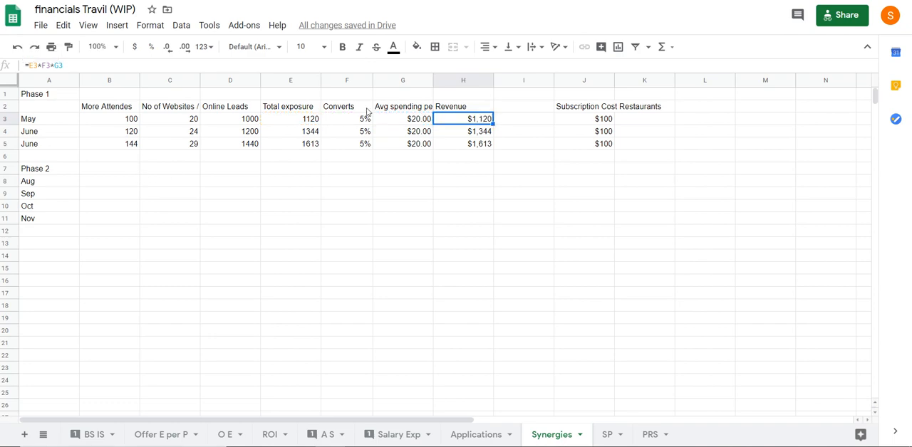
{"action": "left_click_drag", "start_coordinate": [111, 108], "coordinate": [114, 145]}
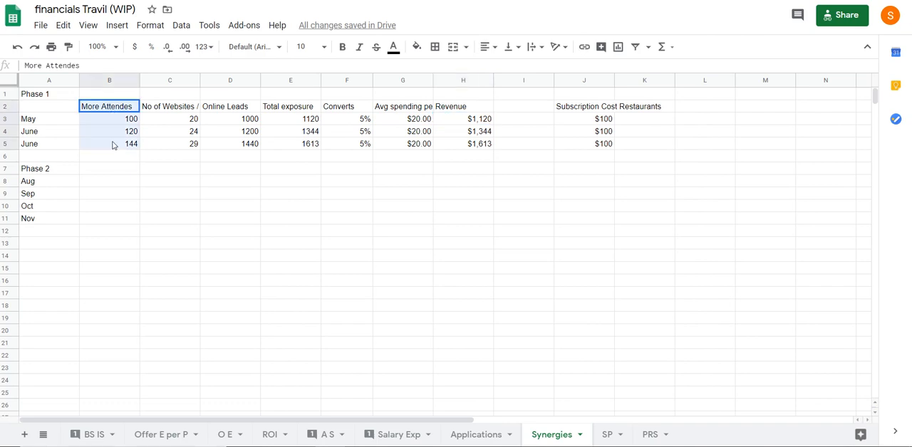
{"action": "left_click", "coordinate": [182, 192]}
Try to calculate May's More Attendes in B3 as Total exposure times Converts with =E3*F3
{"action": "left_click", "coordinate": [128, 122]}
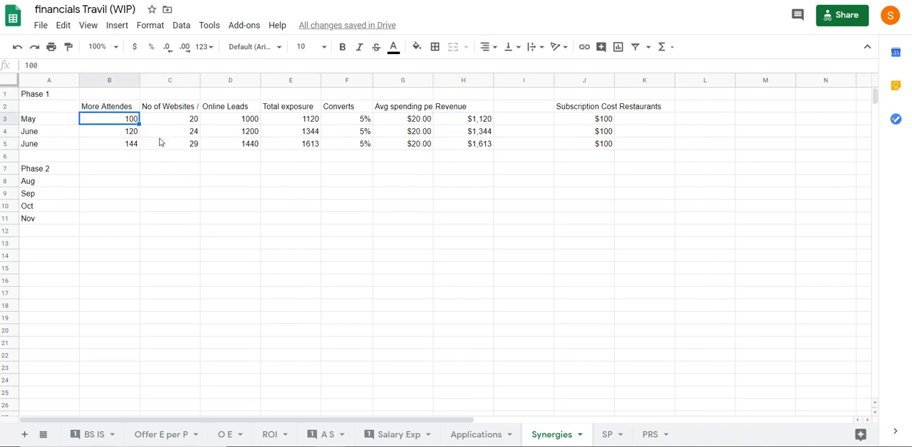
{"action": "type", "text": "="}
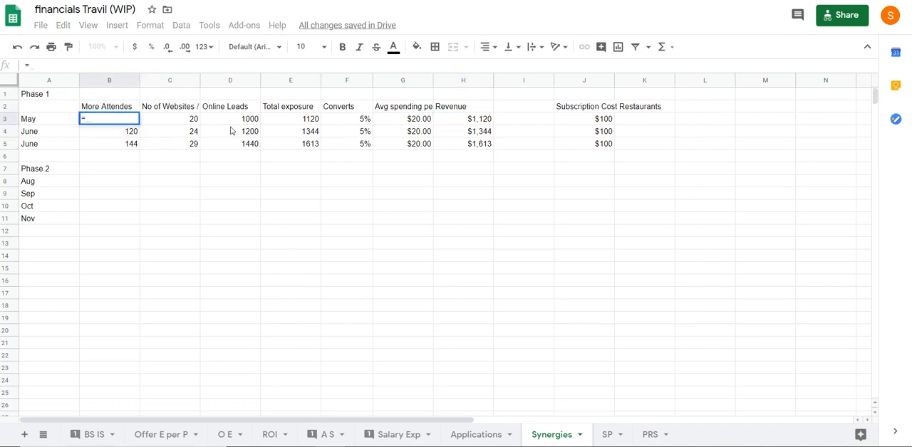
{"action": "left_click", "coordinate": [298, 122]}
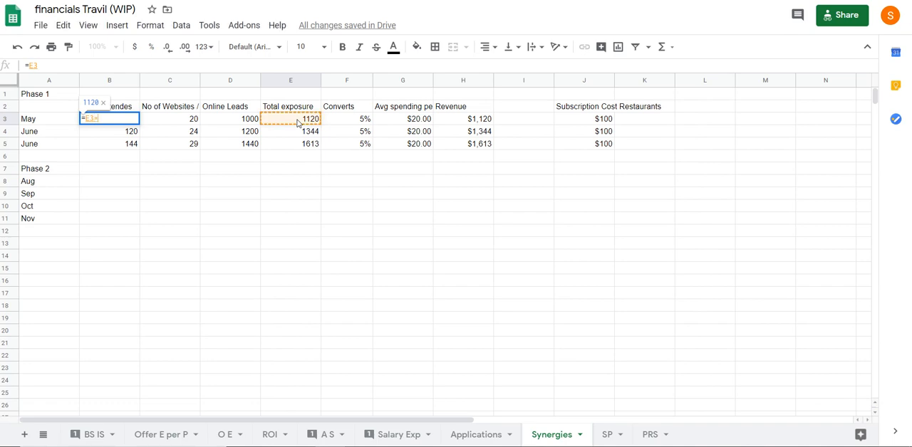
{"action": "type", "text": "*"}
{"action": "left_click", "coordinate": [349, 121]}
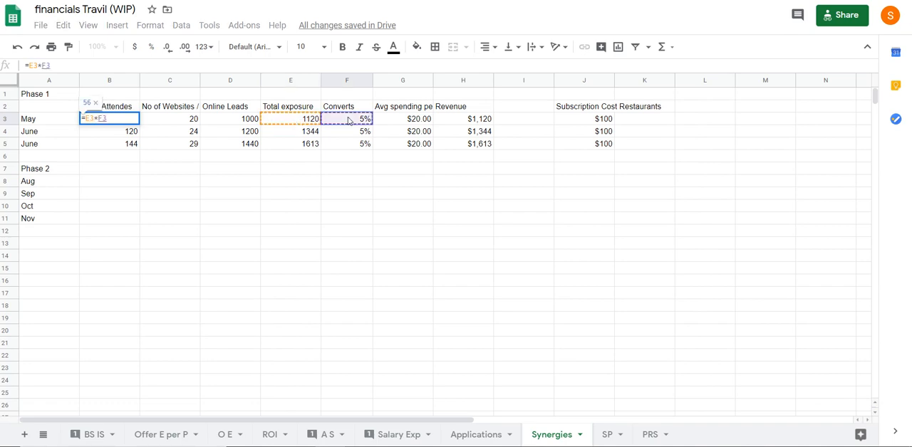
{"action": "key", "text": "Return"}
Inspect the formulas in B3 and E3, and undo the formula entered for May's More Attendes
{"action": "left_click", "coordinate": [110, 120]}
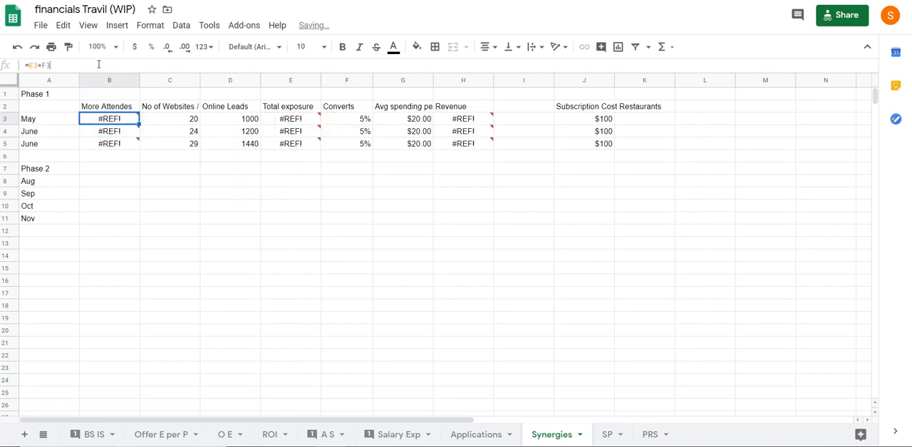
{"action": "key", "text": "Return"}
{"action": "left_click", "coordinate": [290, 119]}
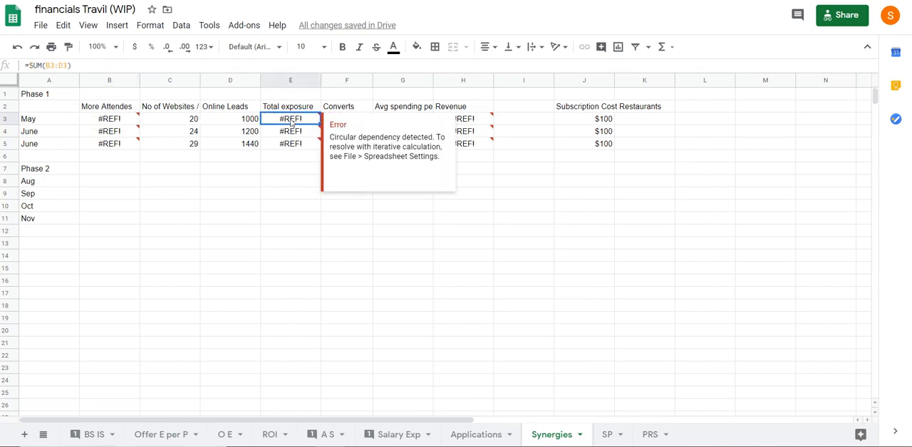
{"action": "left_click", "coordinate": [207, 207]}
{"action": "key", "text": "ctrl+z"}
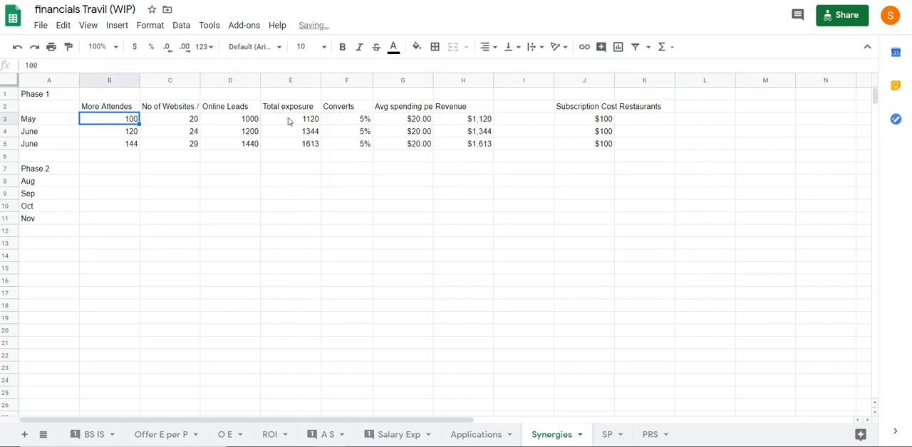
Change the heading in B2 to "More Attendes Word of Mouth"
{"action": "left_click", "coordinate": [107, 109]}
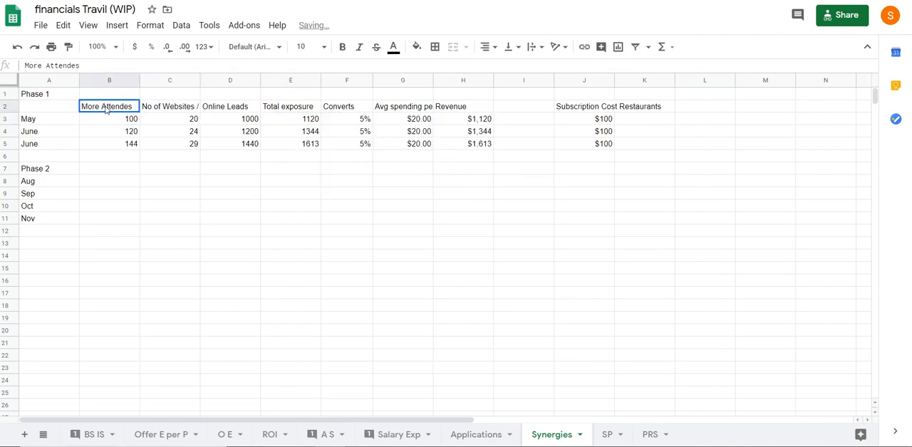
{"action": "left_click", "coordinate": [83, 66]}
{"action": "type", "text": "Word of M"}
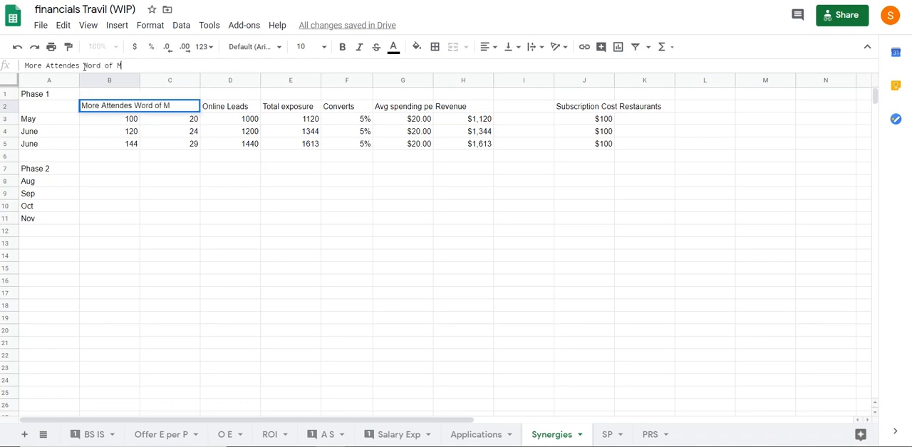
{"action": "type", "text": "outh"}
{"action": "key", "text": "Return"}
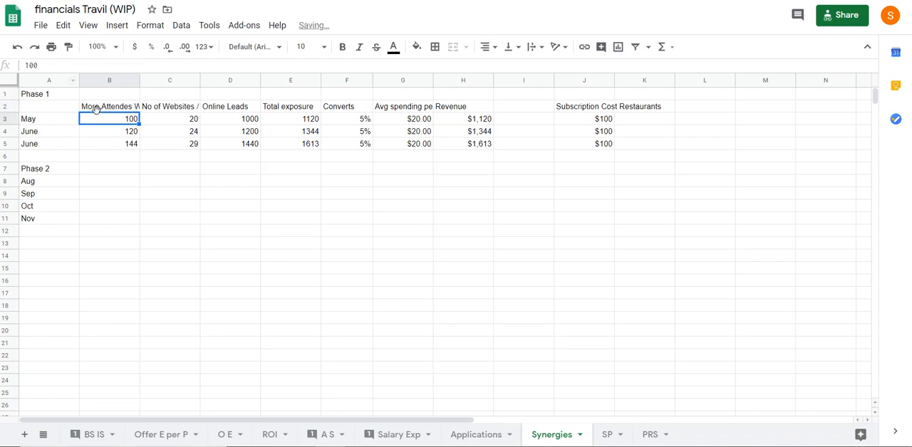
Wrap the text of the headings in B2:H2 on the Synergies sheet
{"action": "left_click_drag", "start_coordinate": [95, 111], "coordinate": [464, 102]}
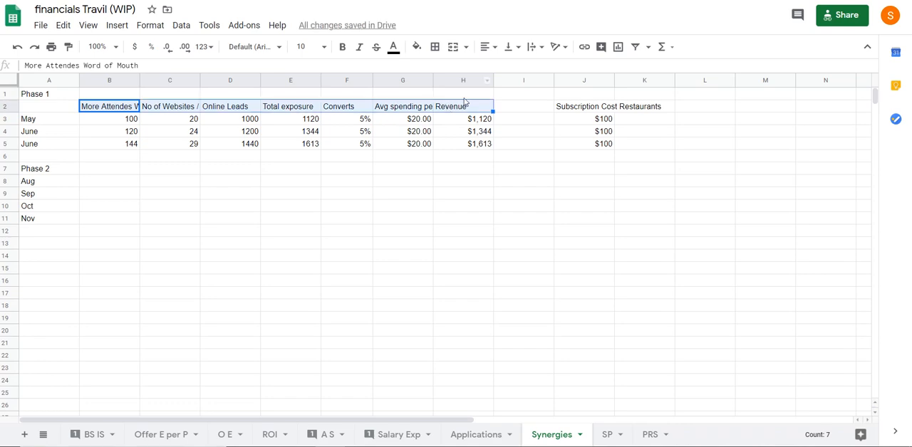
{"action": "left_click", "coordinate": [512, 46]}
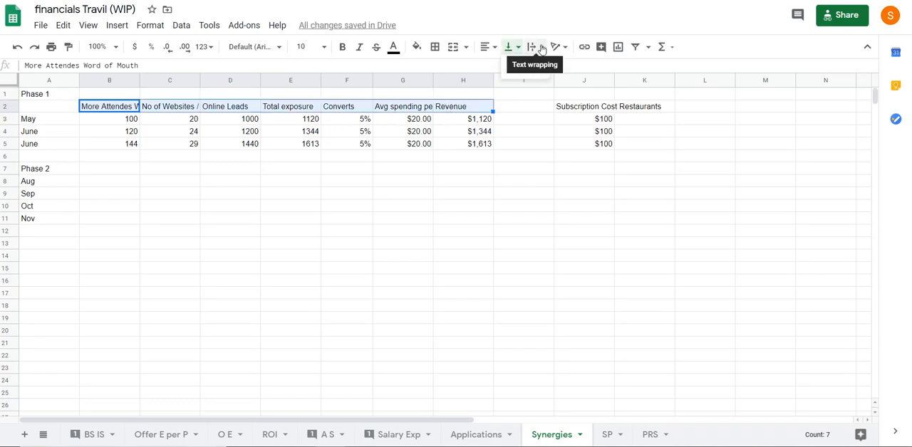
{"action": "left_click", "coordinate": [543, 46]}
{"action": "left_click", "coordinate": [547, 68]}
{"action": "left_click", "coordinate": [288, 212]}
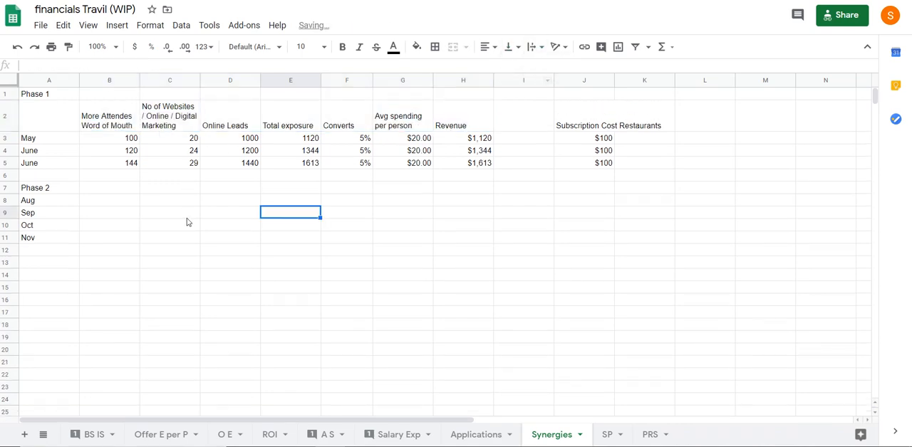
{"action": "left_click", "coordinate": [126, 143]}
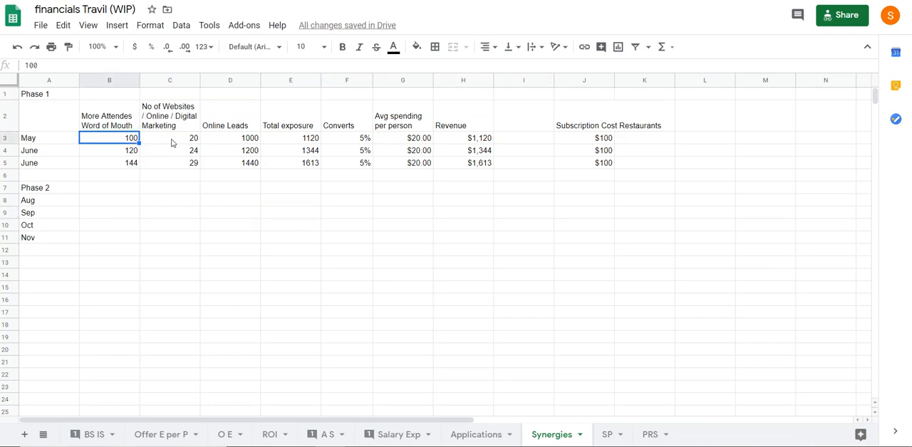
{"action": "left_click", "coordinate": [171, 142]}
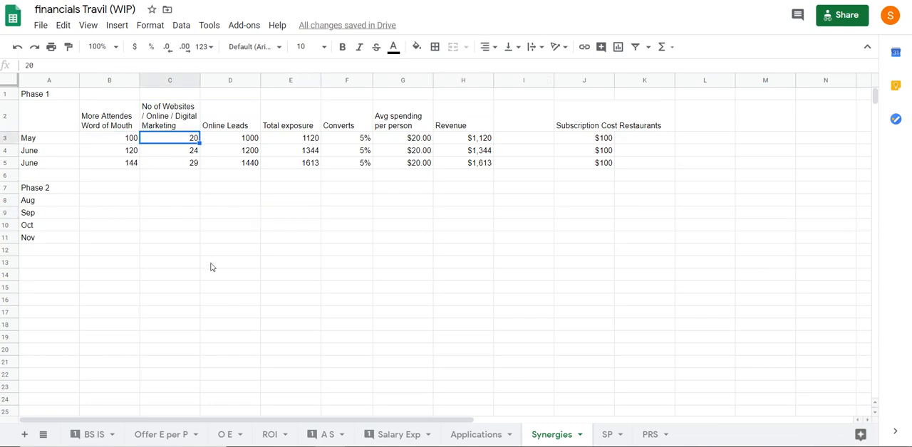
Review the SP sheet and inspect the formula behind August's Total in B3
{"action": "left_click", "coordinate": [607, 436]}
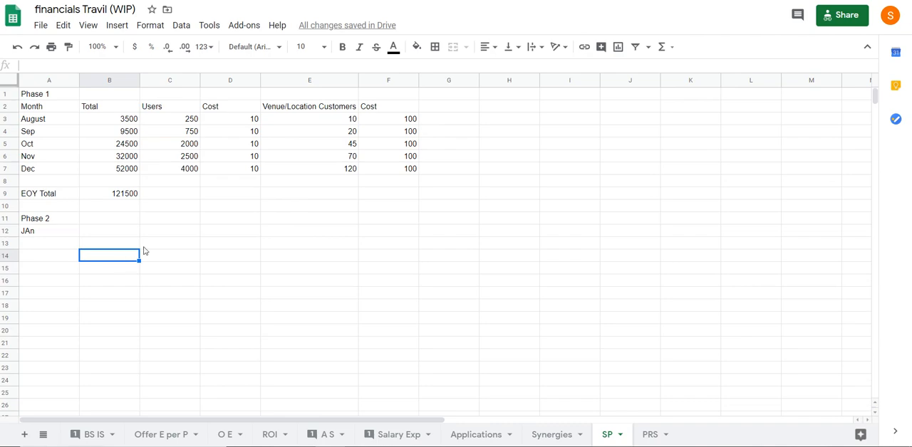
{"action": "left_click", "coordinate": [326, 123]}
{"action": "left_click", "coordinate": [321, 208]}
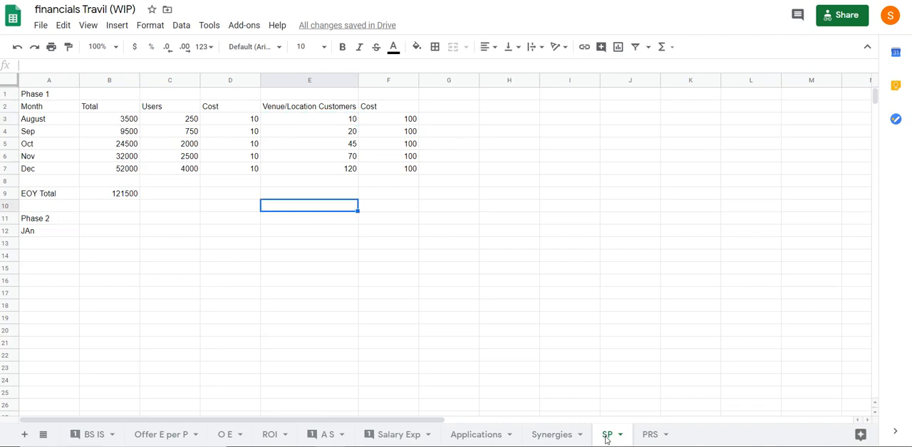
{"action": "left_click", "coordinate": [244, 222]}
{"action": "left_click", "coordinate": [116, 117]}
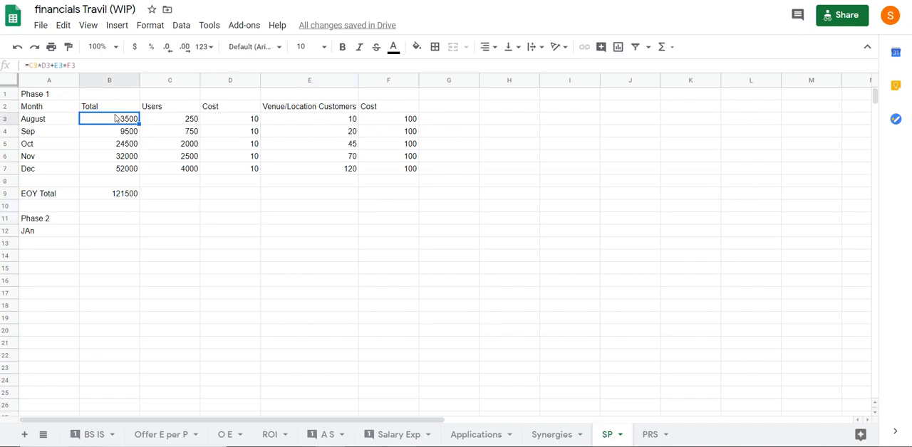
Format the Total values in B3:B9, including the EOY Total, as dollar currency without decimals
{"action": "left_click_drag", "start_coordinate": [122, 123], "coordinate": [116, 194]}
{"action": "left_click", "coordinate": [134, 46]}
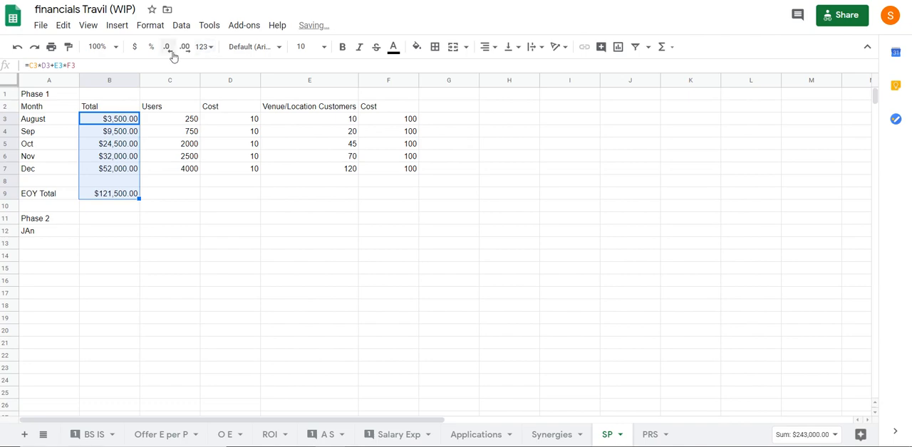
{"action": "left_click", "coordinate": [168, 47]}
{"action": "left_click", "coordinate": [169, 49]}
{"action": "left_click", "coordinate": [214, 205]}
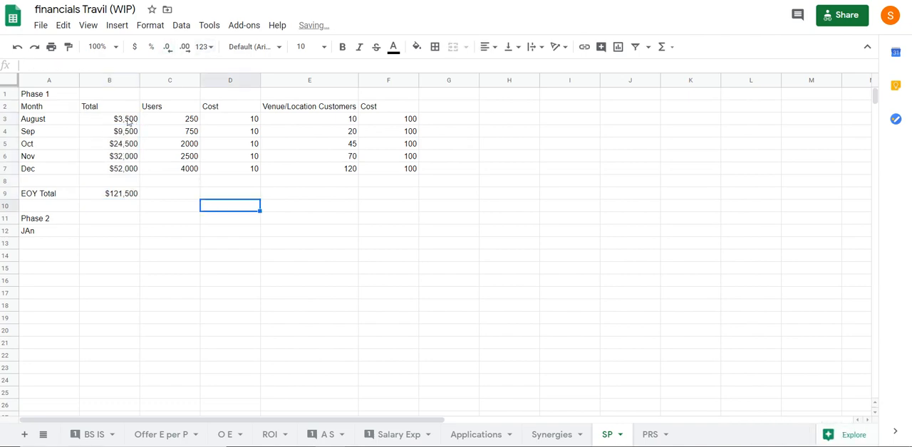
Change the Cost heading in D2, beside Users, to "Subscription Cost"
{"action": "left_click", "coordinate": [173, 107]}
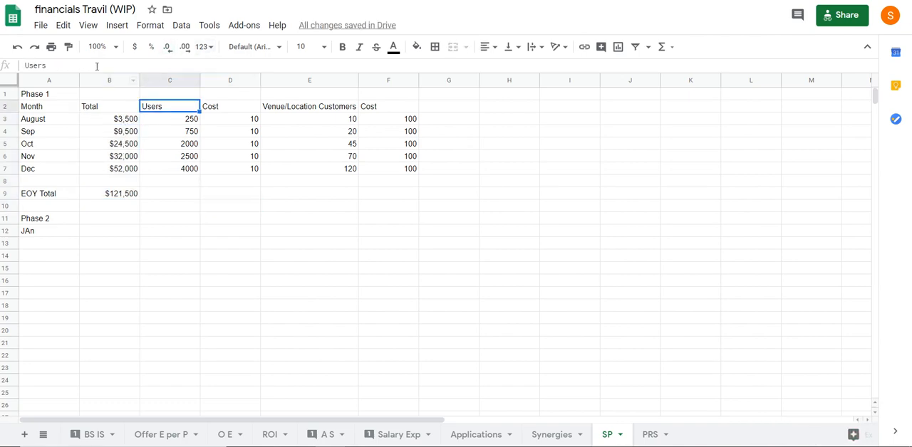
{"action": "left_click", "coordinate": [82, 63]}
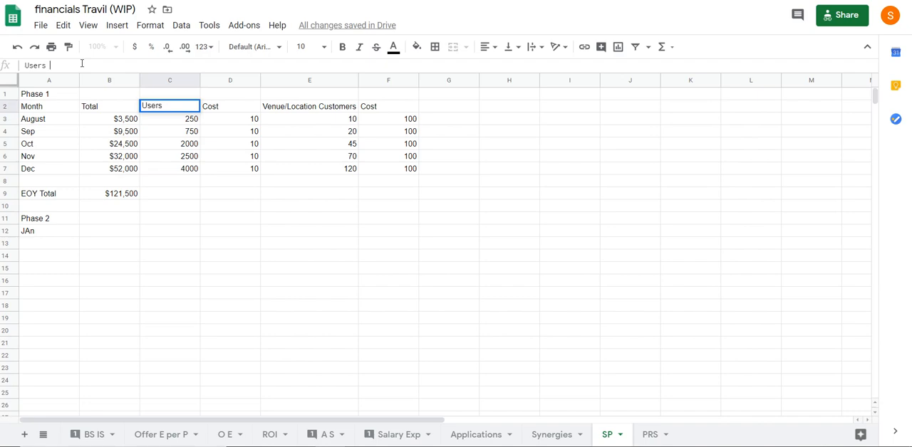
{"action": "left_click", "coordinate": [224, 113]}
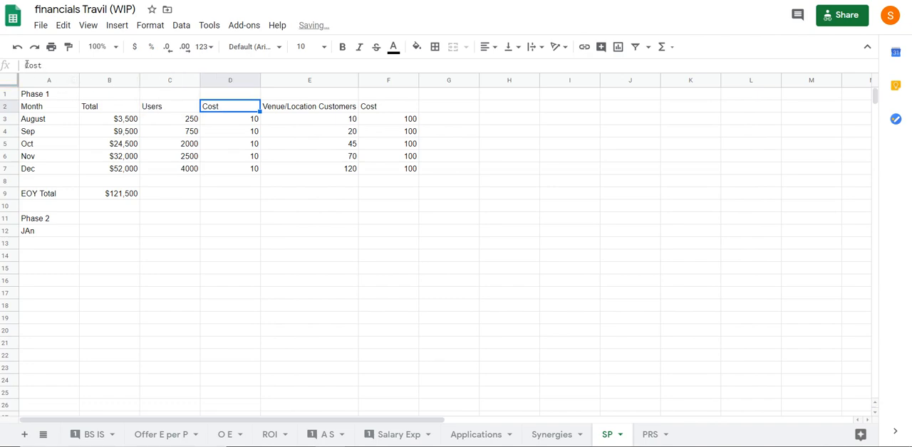
{"action": "left_click", "coordinate": [26, 65]}
{"action": "type", "text": "Subscription"}
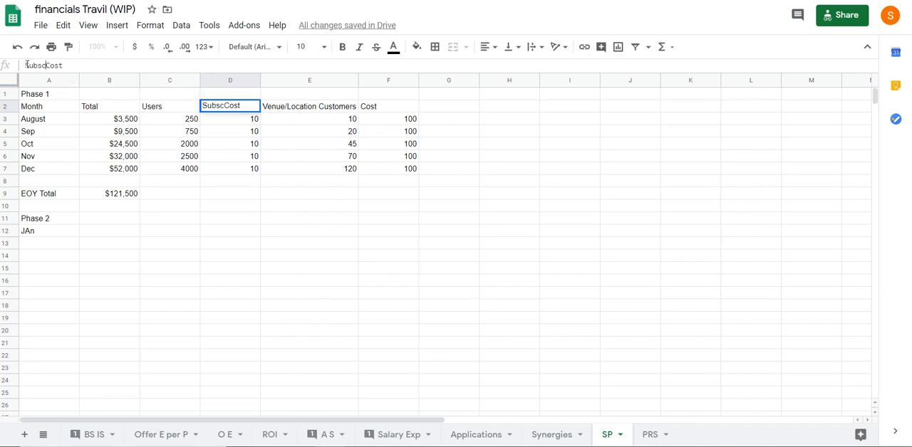
{"action": "key", "text": "Return"}
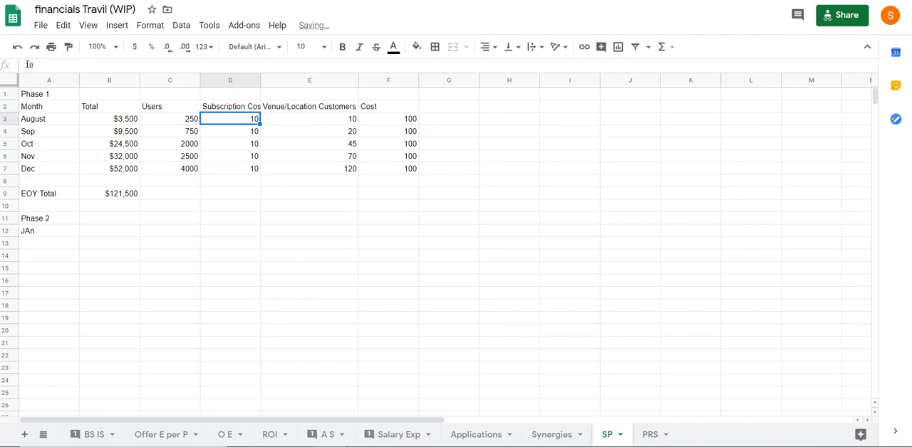
Check the Venue/Location Customers and Cost columns and trace which cells August's Total formula in B3 uses
{"action": "left_click", "coordinate": [312, 109]}
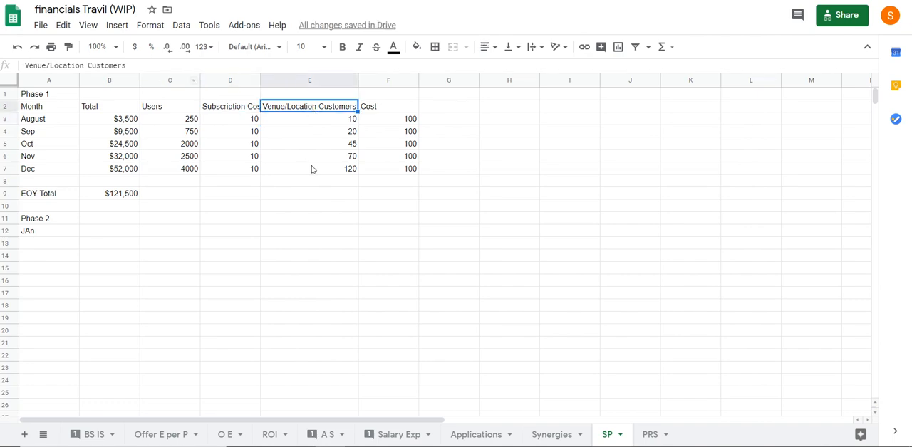
{"action": "left_click", "coordinate": [314, 205]}
{"action": "left_click", "coordinate": [402, 123]}
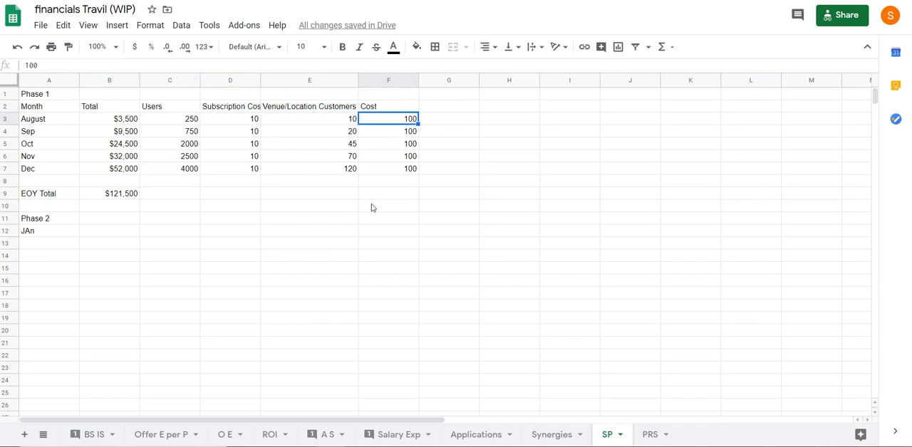
{"action": "left_click", "coordinate": [121, 126]}
{"action": "left_click", "coordinate": [87, 67]}
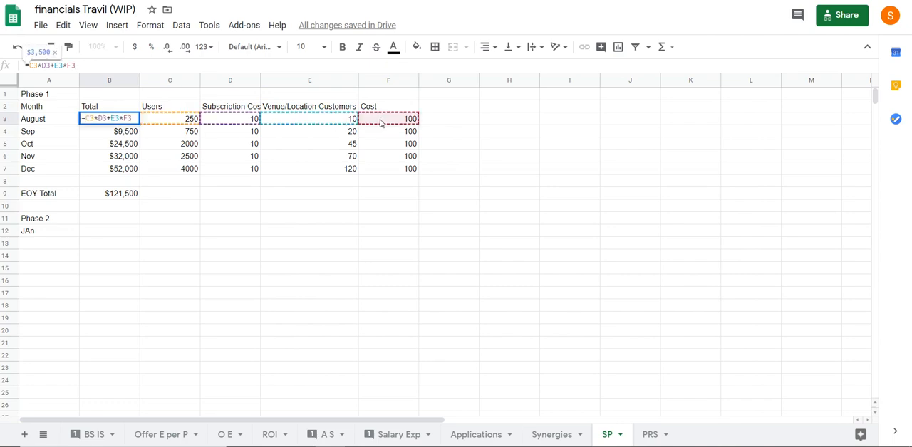
{"action": "key", "text": "Escape"}
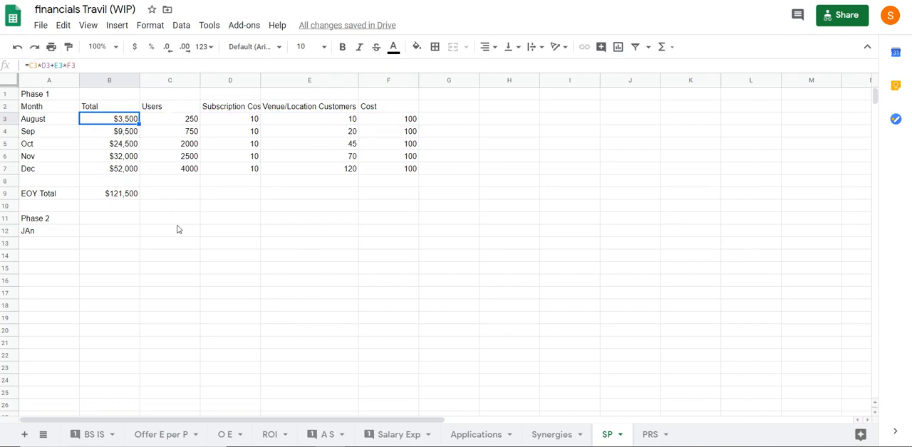
Review the milestones and months listed on the PRS sheet
{"action": "left_click", "coordinate": [650, 439]}
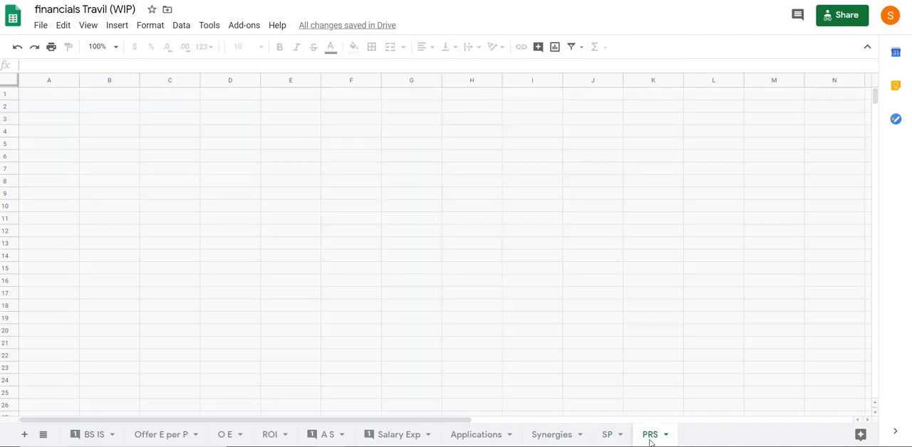
{"action": "left_click", "coordinate": [171, 245]}
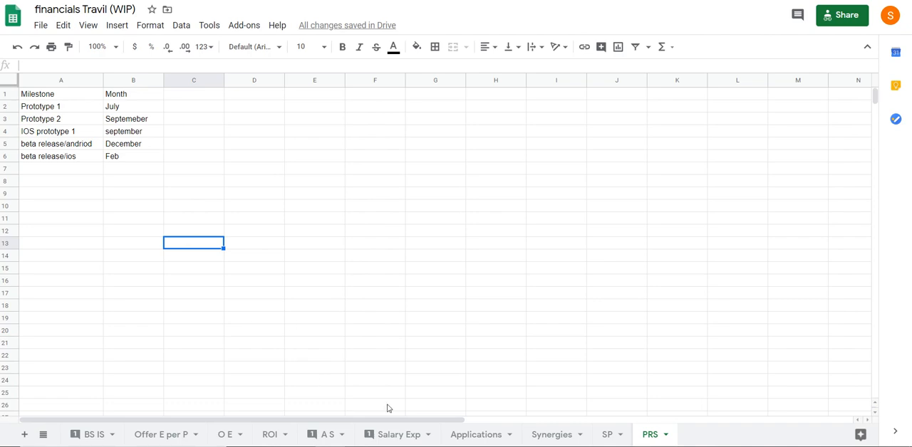
{"action": "left_click", "coordinate": [87, 437]}
{"action": "left_click", "coordinate": [649, 436]}
Add a new sheet directly after BS IS and rename it "Index"
{"action": "left_click", "coordinate": [91, 436]}
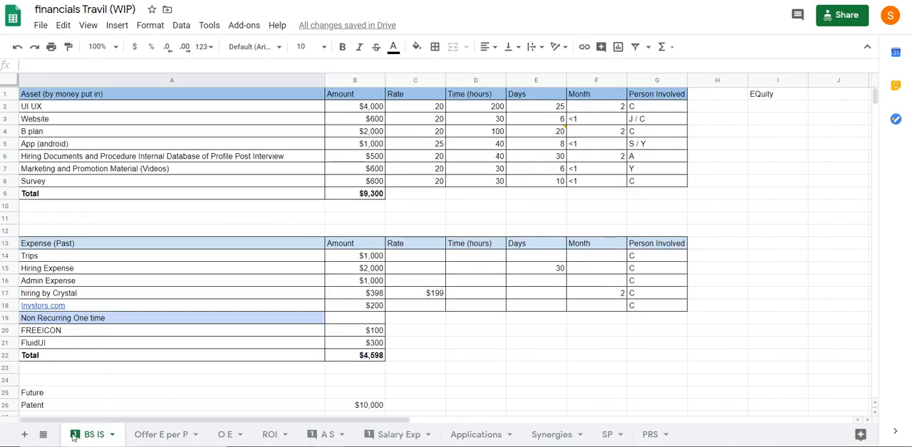
{"action": "left_click", "coordinate": [25, 435]}
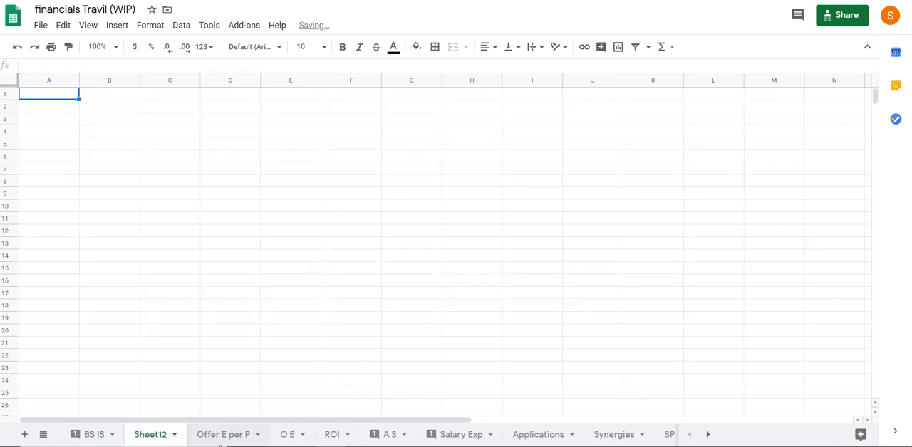
{"action": "double_click", "coordinate": [166, 435]}
{"action": "type", "text": "Index"}
{"action": "key", "text": "Return"}
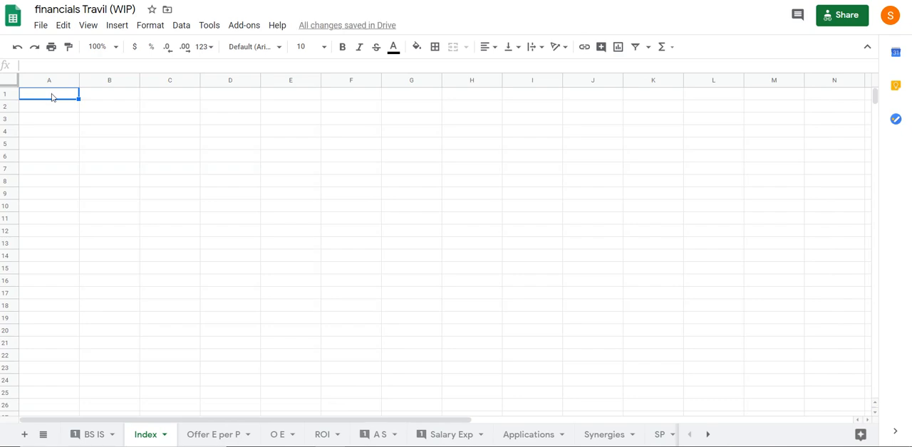
Enter the headings "Sheet Name" in A1 and "Description" in B1 of the Index sheet
{"action": "type", "text": "Sheet Name"}
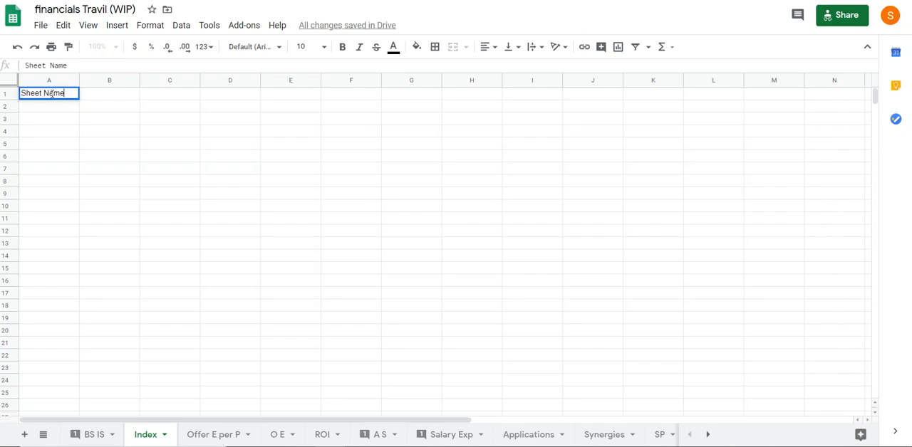
{"action": "key", "text": "Tab"}
{"action": "type", "text": "Descriptio"}
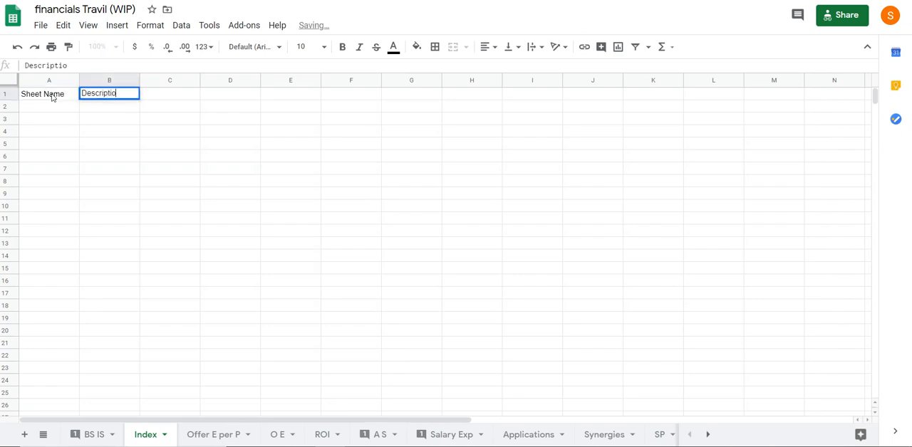
{"action": "type", "text": "n"}
{"action": "key", "text": "Return"}
List the sheet name "BS IS" in A2, under the Sheet Name heading
{"action": "left_click", "coordinate": [55, 112]}
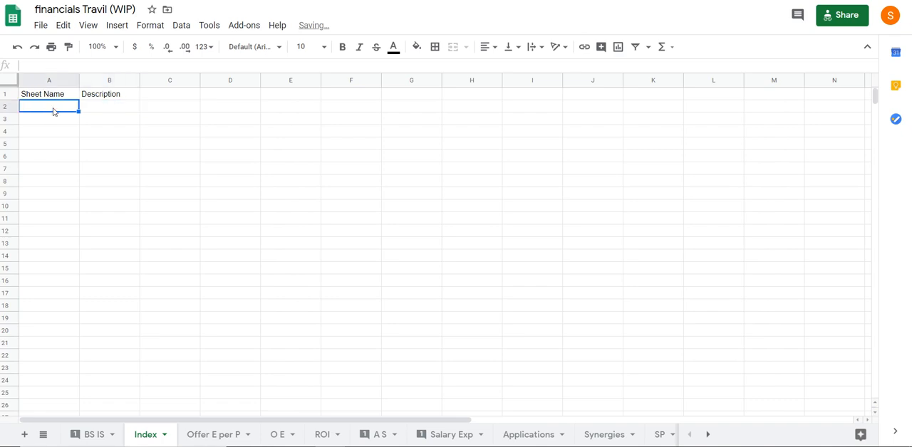
{"action": "type", "text": "BSI"}
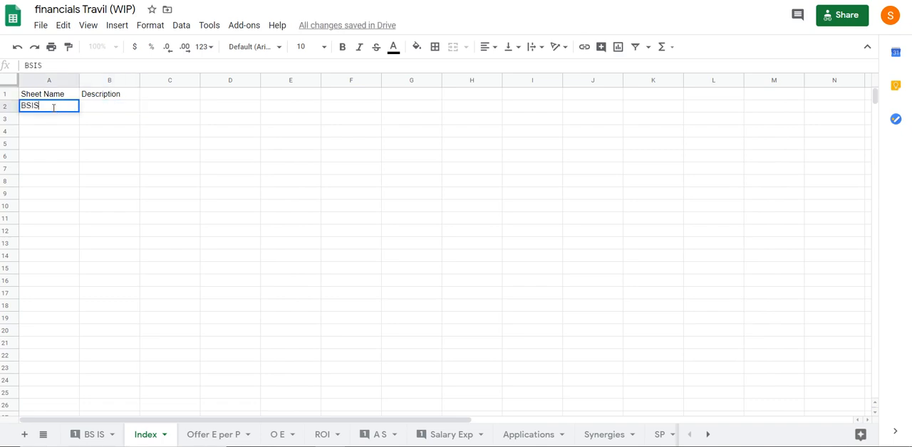
{"action": "key", "text": "BackSpace"}
{"action": "type", "text": "IS"}
{"action": "key", "text": "Tab"}
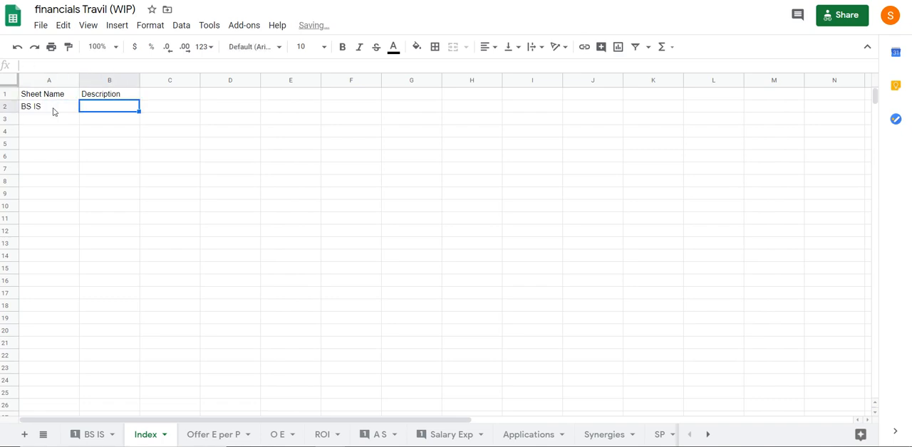
Enter the description "Balance Sheet Income Statement" for BS IS in B2
{"action": "type", "text": "Balance Sh"}
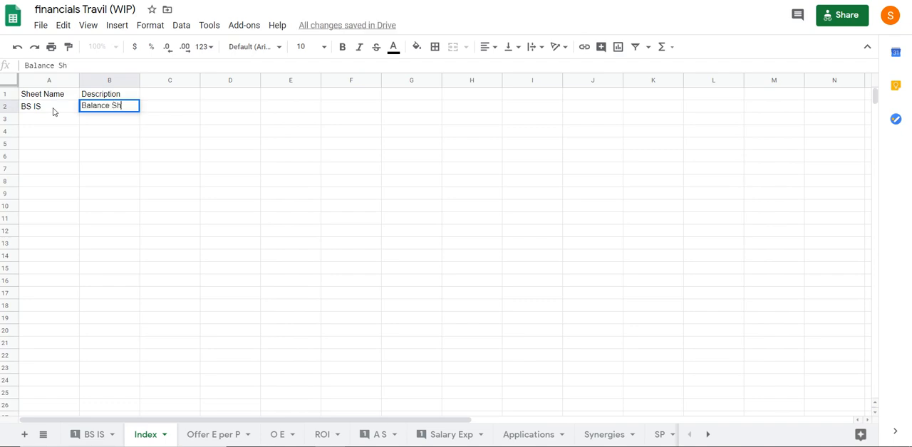
{"action": "type", "text": "eet"}
{"action": "type", "text": "ncome"}
{"action": "key", "text": "BackSpace"}
{"action": "key", "text": "BackSpace"}
{"action": "key", "text": "BackSpace"}
{"action": "key", "text": "BackSpace"}
{"action": "key", "text": "BackSpace"}
{"action": "key", "text": "BackSpace"}
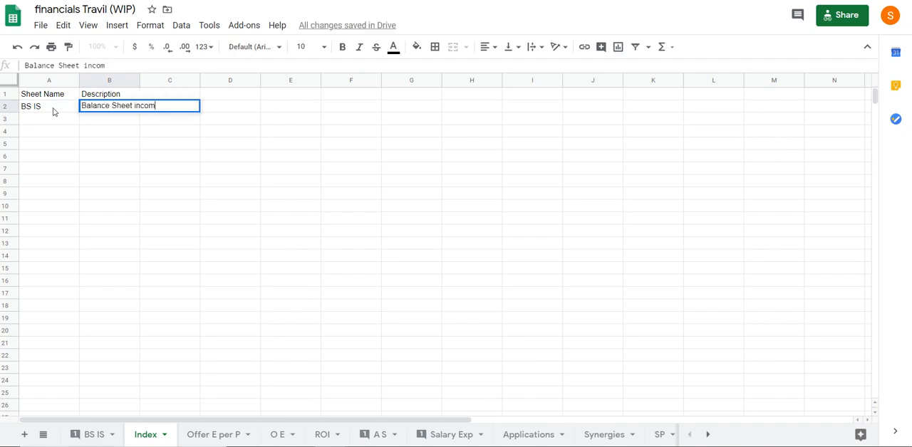
{"action": "type", "text": "Incomestat"}
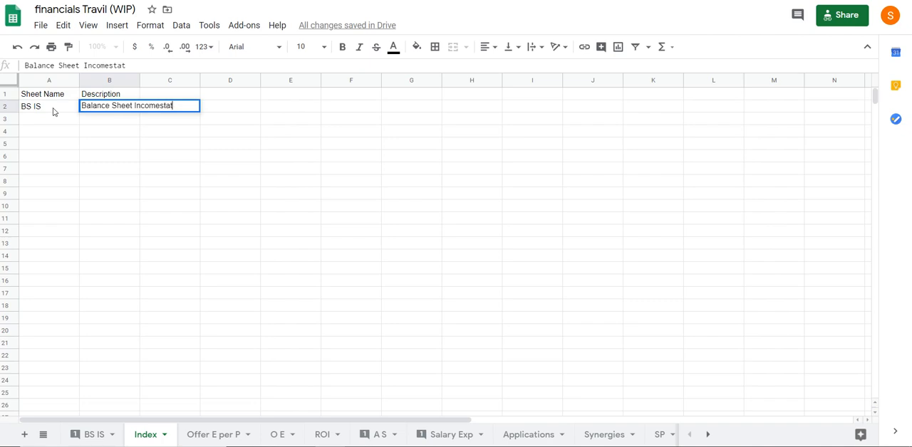
{"action": "key", "text": "BackSpace"}
{"action": "key", "text": "BackSpace"}
{"action": "type", "text": "Statement"}
{"action": "key", "text": "Return"}
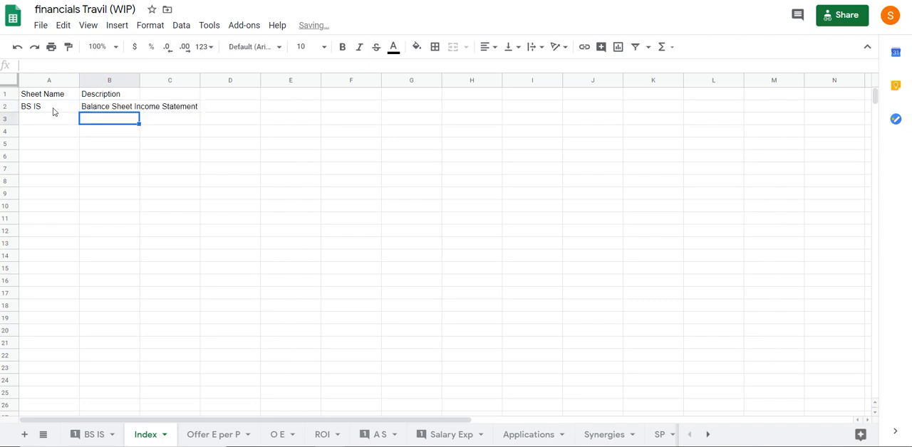
Link the description "Balance Sheet Income Statement" in B2 to the BS IS sheet of this spreadsheet
{"action": "right_click", "coordinate": [92, 111]}
{"action": "left_click", "coordinate": [181, 297]}
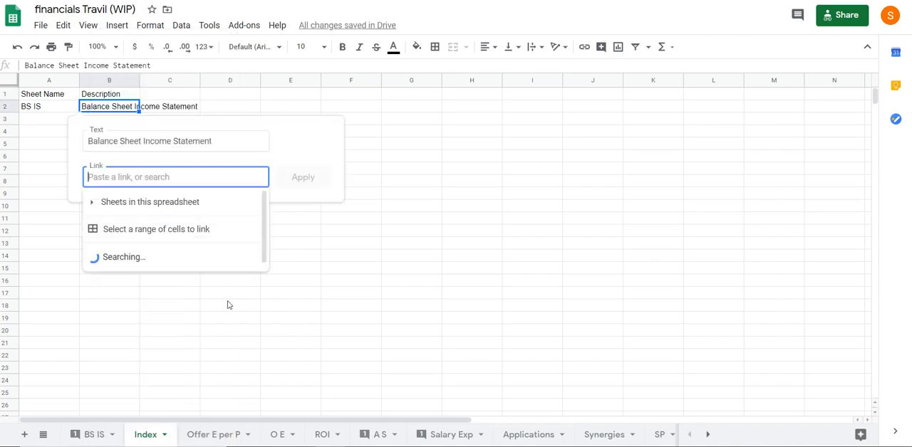
{"action": "left_click", "coordinate": [149, 206]}
{"action": "left_click", "coordinate": [132, 245]}
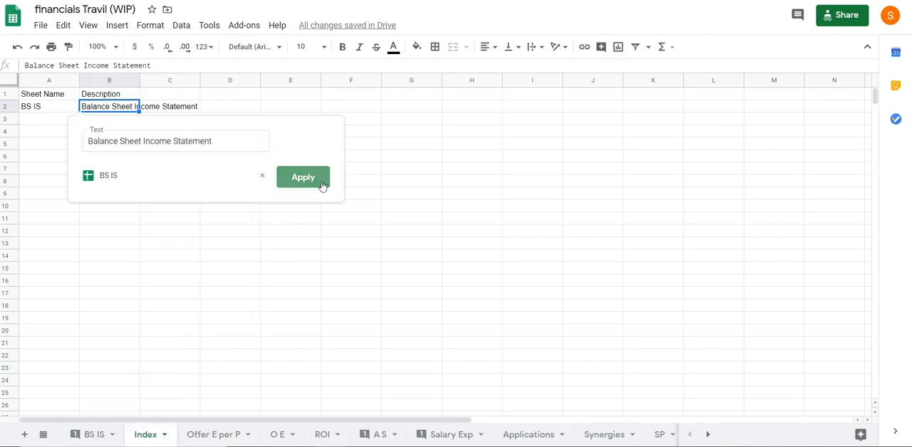
{"action": "left_click", "coordinate": [322, 186]}
Test the link in B2 by following it to its target sheet, and return to the Index sheet
{"action": "left_click", "coordinate": [142, 247]}
{"action": "left_click", "coordinate": [109, 116]}
{"action": "left_click", "coordinate": [117, 120]}
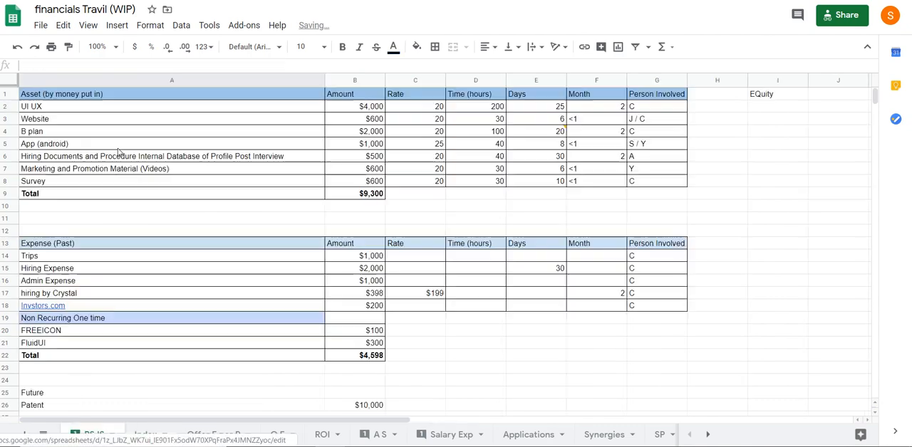
{"action": "left_click", "coordinate": [140, 435]}
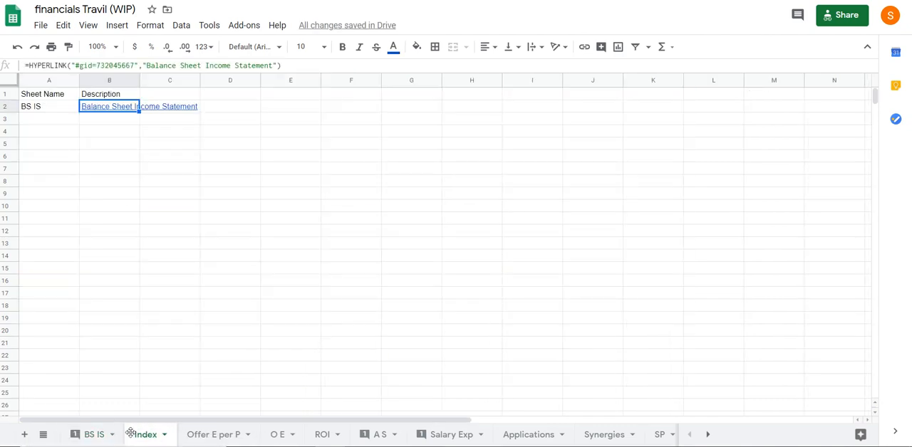
Move the Index sheet ahead of BS IS so it comes first in the workbook
{"action": "left_click_drag", "start_coordinate": [130, 434], "coordinate": [86, 435]}
{"action": "left_click", "coordinate": [118, 122]}
{"action": "left_click", "coordinate": [37, 111]}
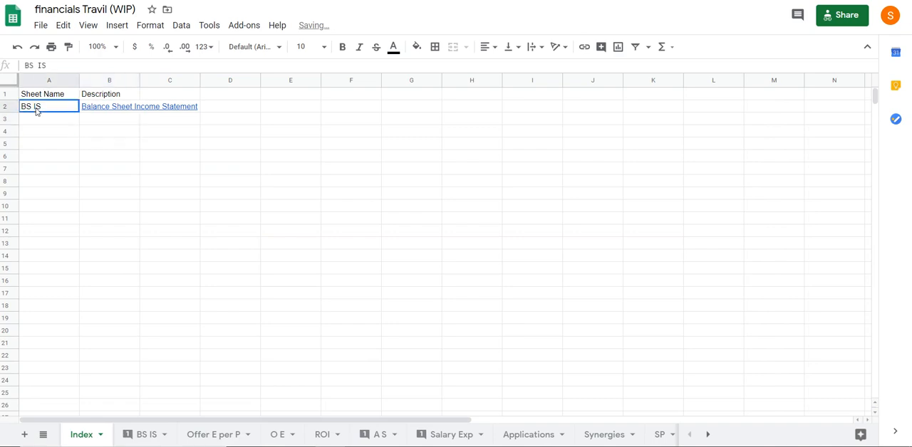
List the sheet name "Offer E per P" in A3 of the Index sheet, below BS IS
{"action": "left_click", "coordinate": [37, 125]}
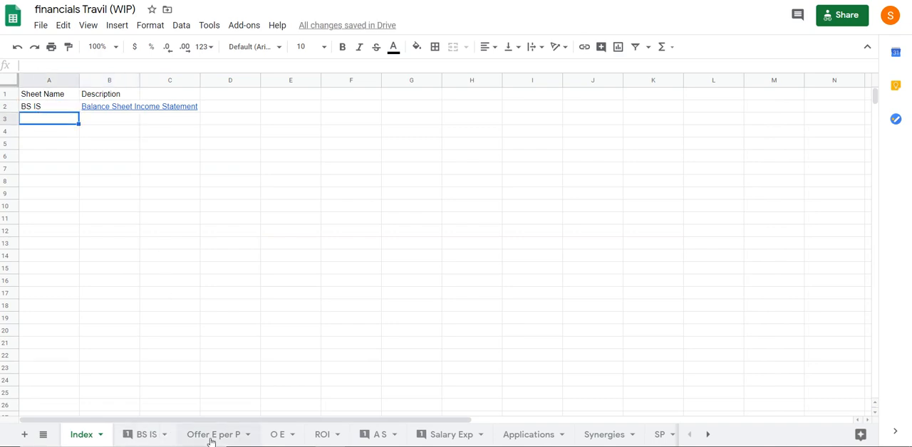
{"action": "left_click", "coordinate": [271, 440]}
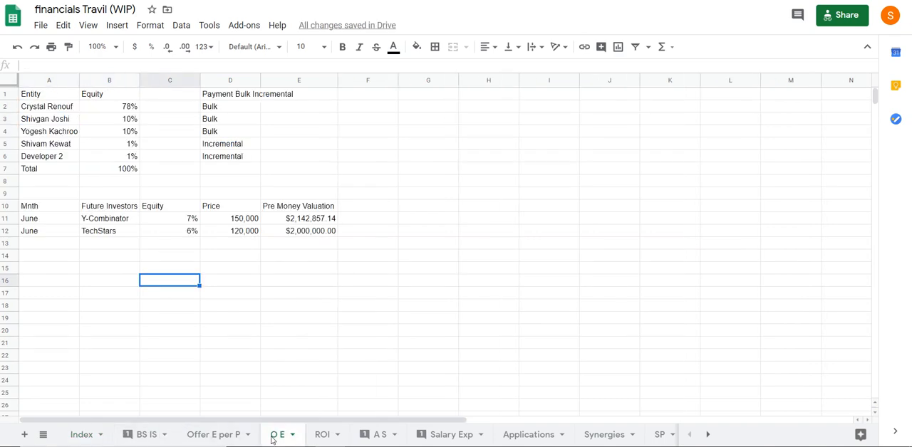
{"action": "left_click", "coordinate": [92, 436]}
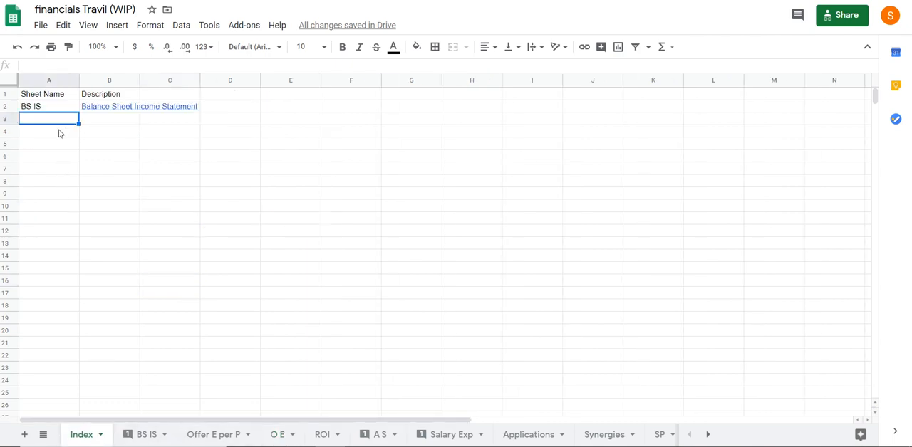
{"action": "type", "text": "Iff"}
{"action": "key", "text": "BackSpace"}
{"action": "key", "text": "BackSpace"}
{"action": "key", "text": "BackSpace"}
{"action": "type", "text": "Iffer"}
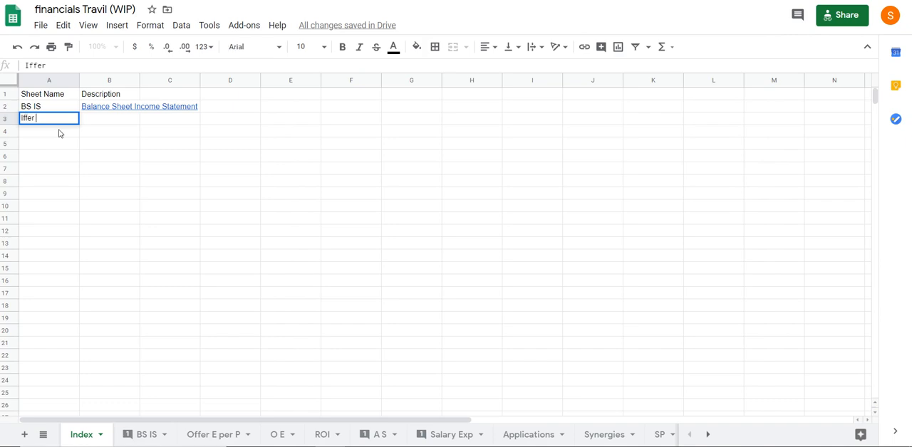
{"action": "type", "text": " E per"}
{"action": "key", "text": "BackSpace"}
{"action": "type", "text": "O"}
{"action": "key", "text": "Return"}
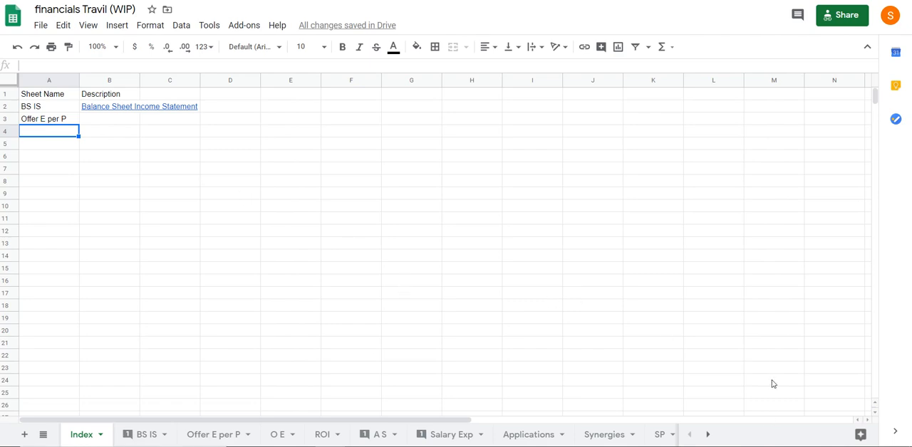
{"action": "left_click", "coordinate": [789, 446]}
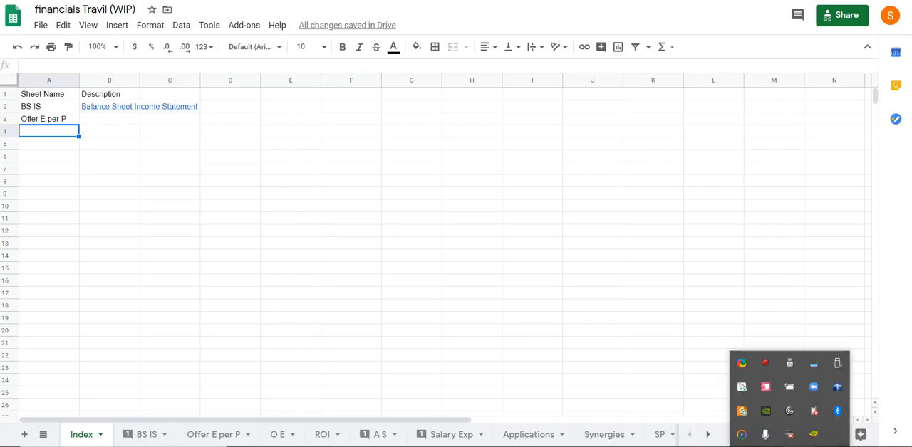